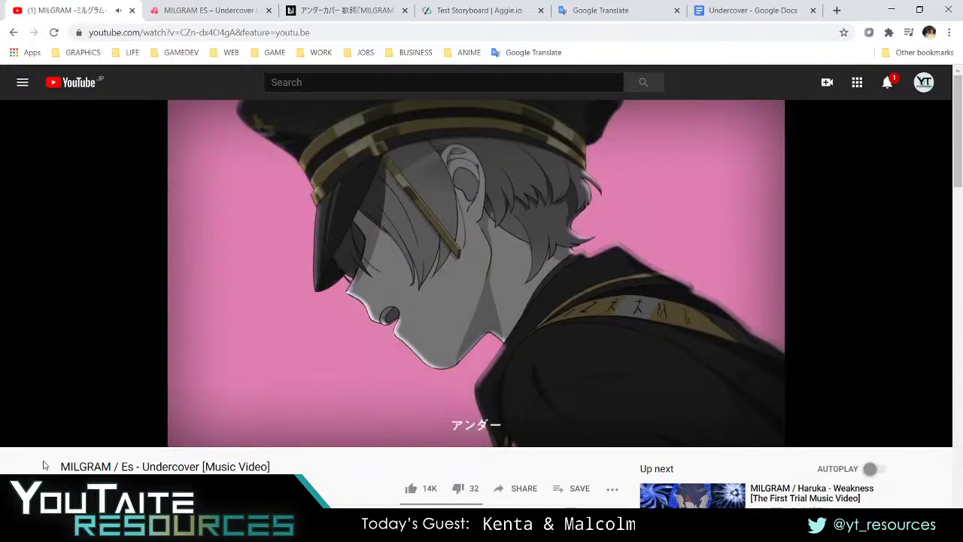
Step: Pause the MILGRAM Undercover music video and rewind it to the opening scene at 0:03
mouse_move(90, 437)
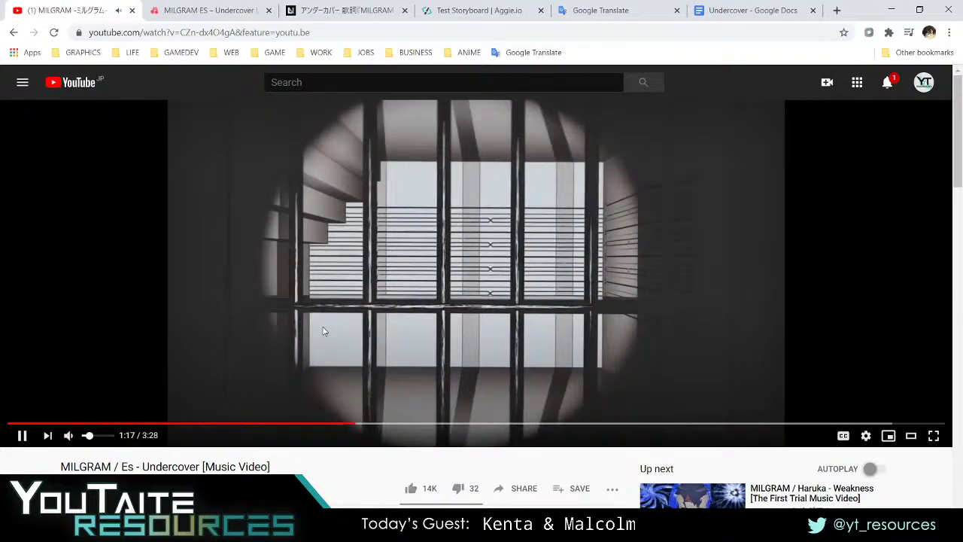
click(324, 331)
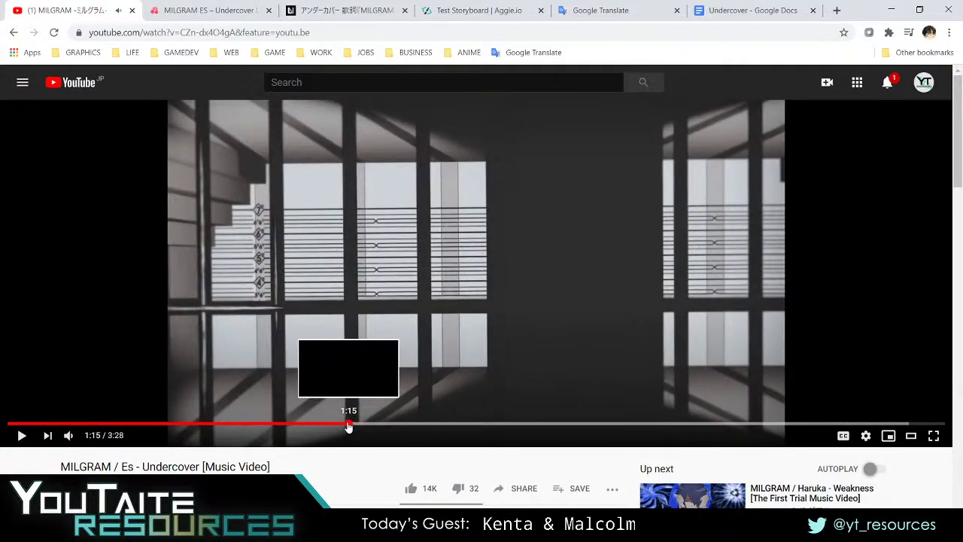
click(346, 424)
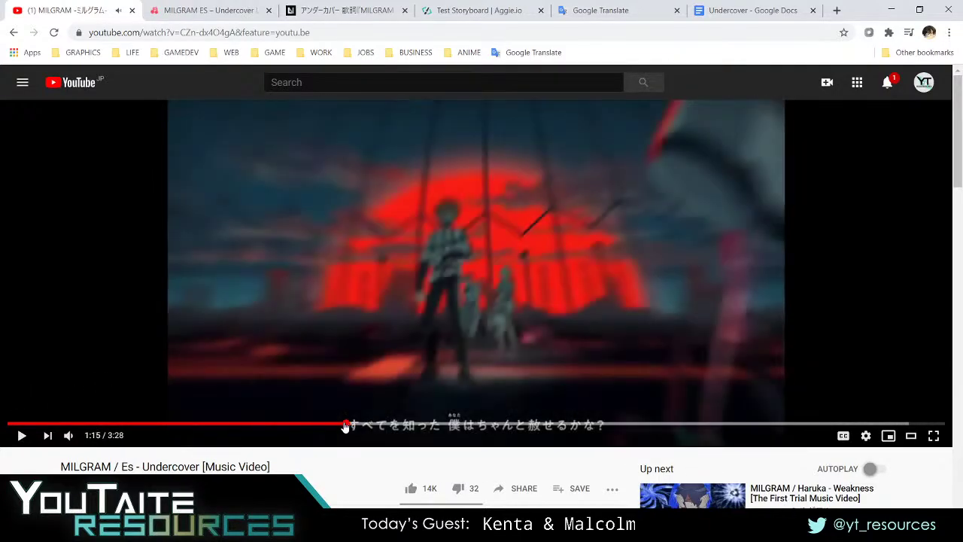
click(25, 426)
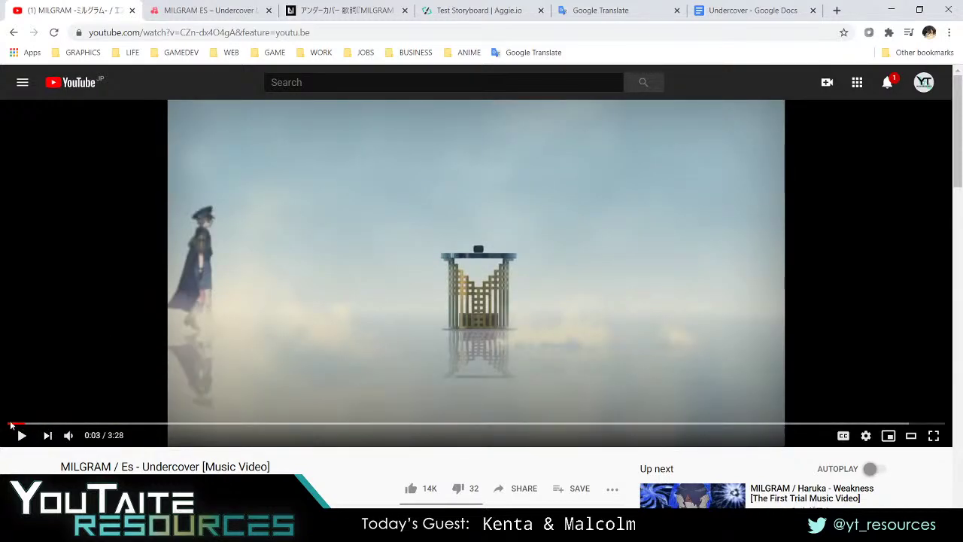
Step: Review the video's intro and title shots, moving from the opening scene through 0:14 to 0:28
drag(10, 425, 44, 436)
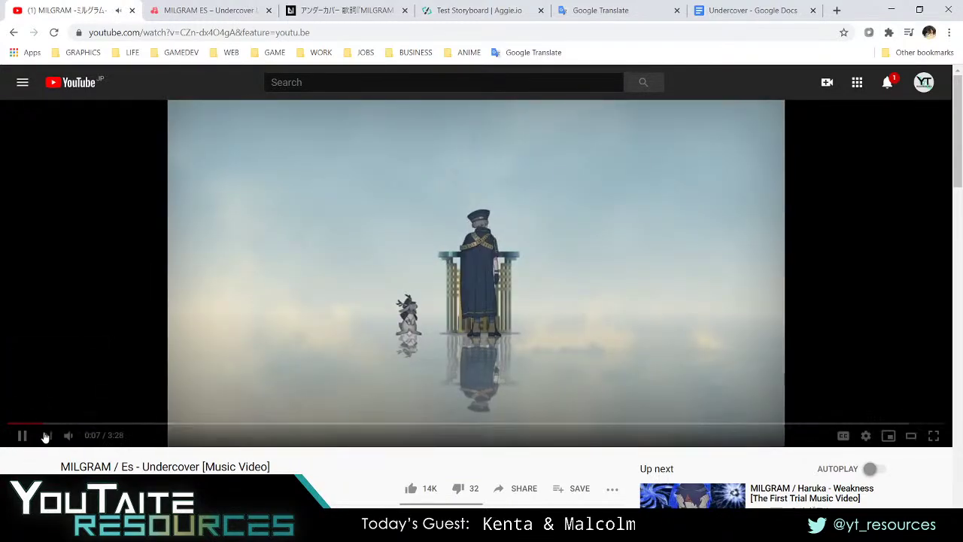
click(22, 434)
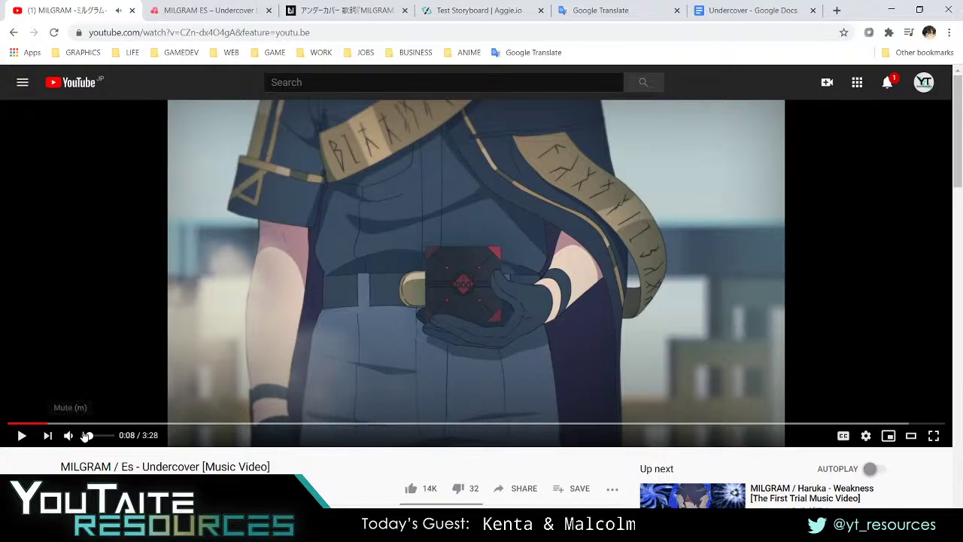
drag(38, 426, 76, 426)
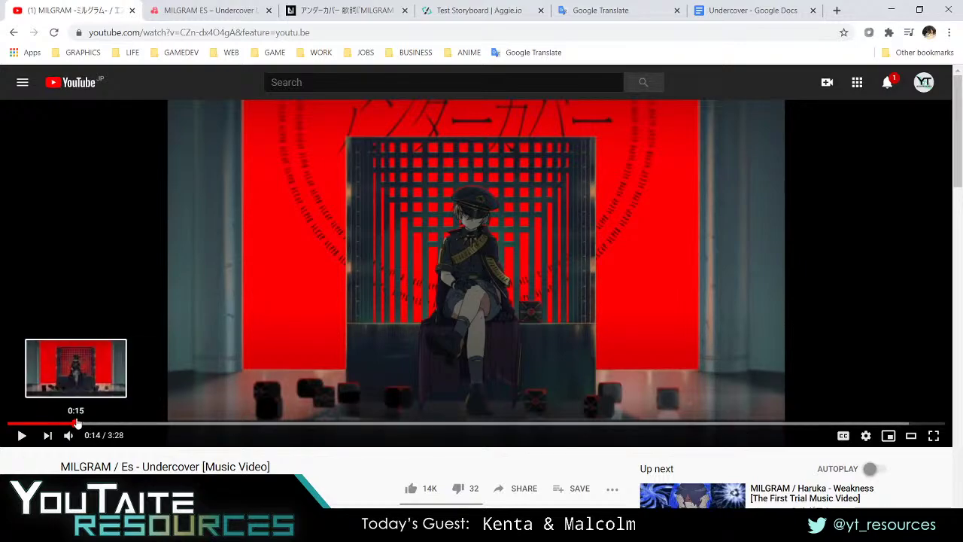
click(101, 426)
drag(104, 425, 134, 426)
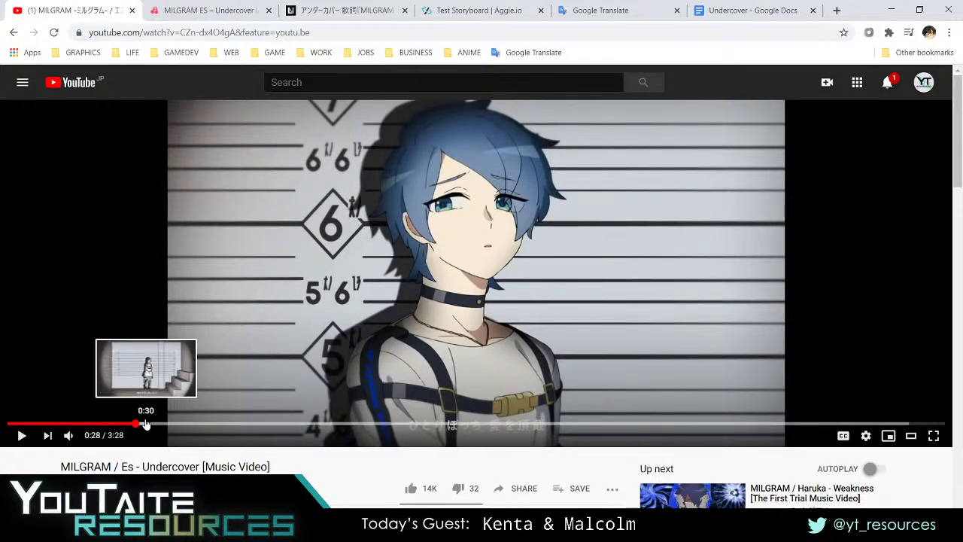
Step: Step the paused video through the first-verse shots at 0:30, 0:32 and 0:37
click(151, 425)
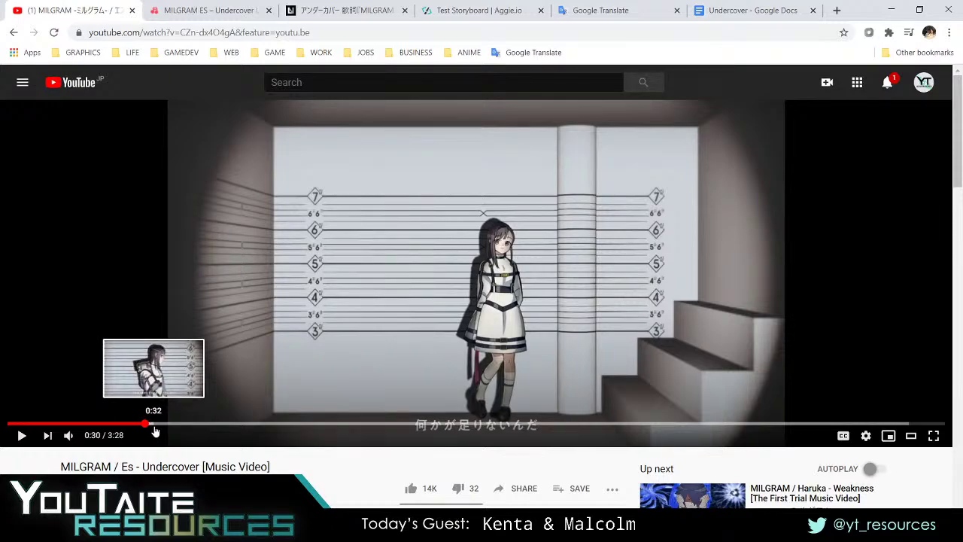
click(156, 425)
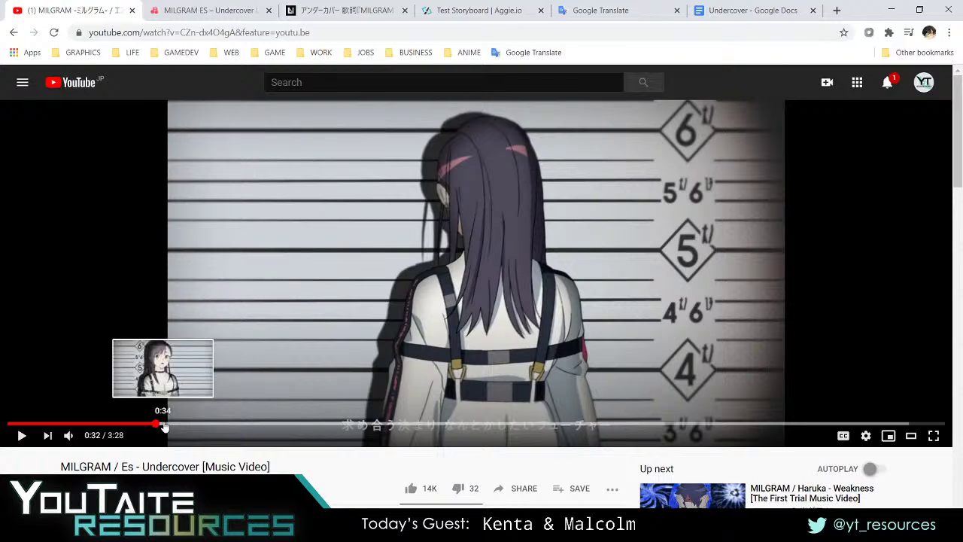
click(167, 426)
click(176, 426)
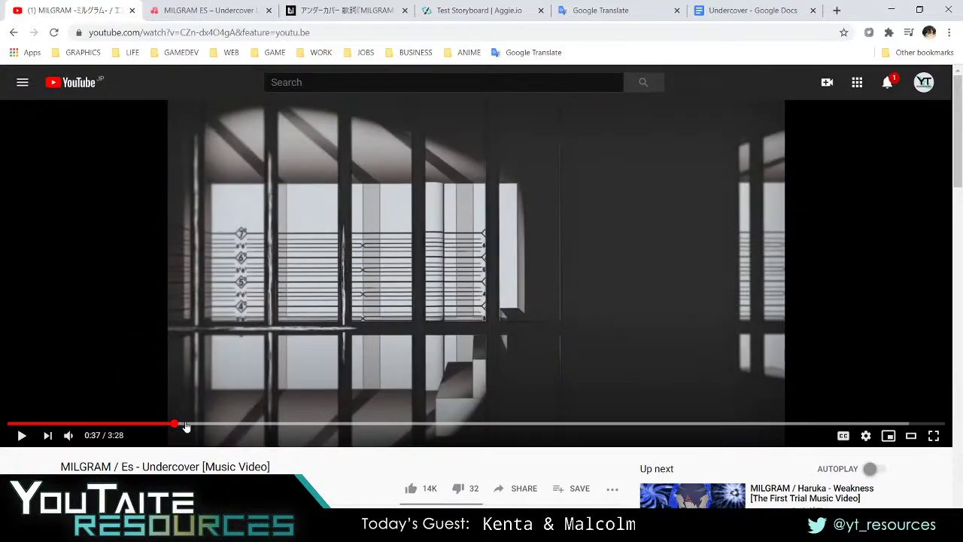
Step: Step the paused video onward through the shots at 0:41 and 0:44 to 0:47
click(187, 426)
click(194, 426)
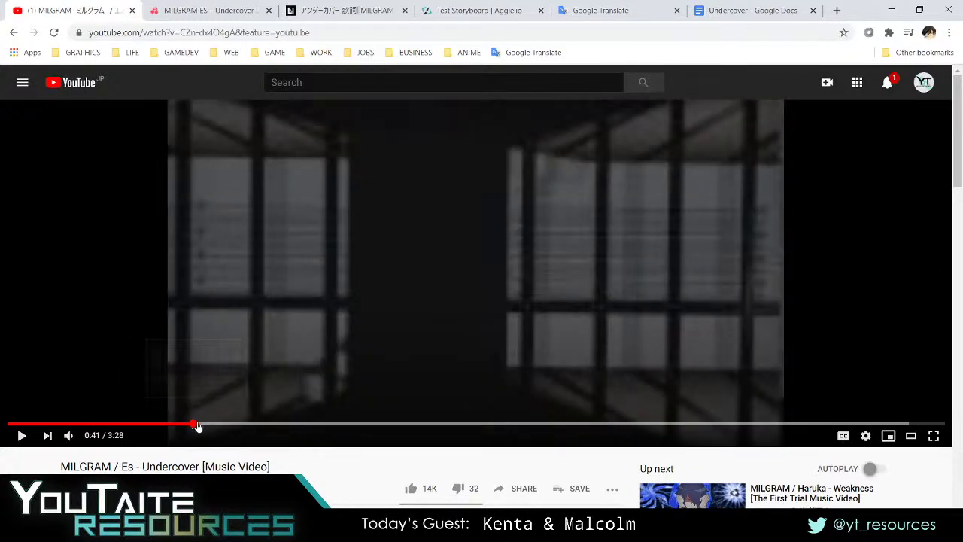
click(210, 426)
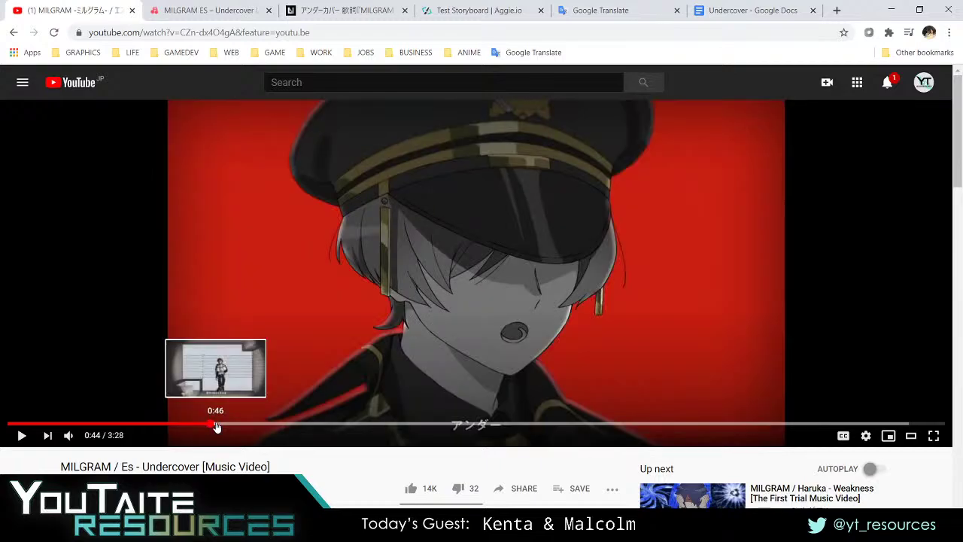
click(216, 426)
click(223, 425)
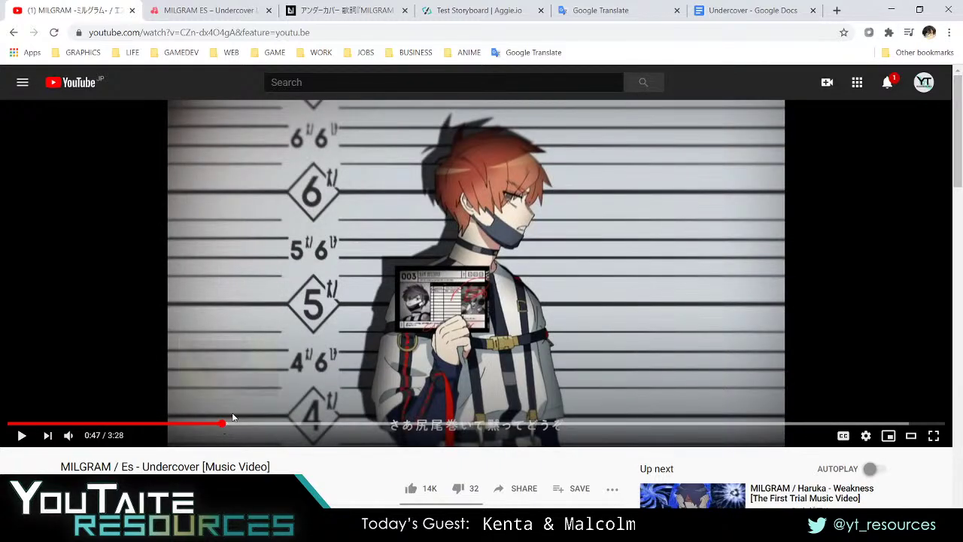
Step: Switch to the PowerPoint slide show, look ahead to the hand-drawn storyboard slide, and return to the YouTube video
mouse_move(692, 526)
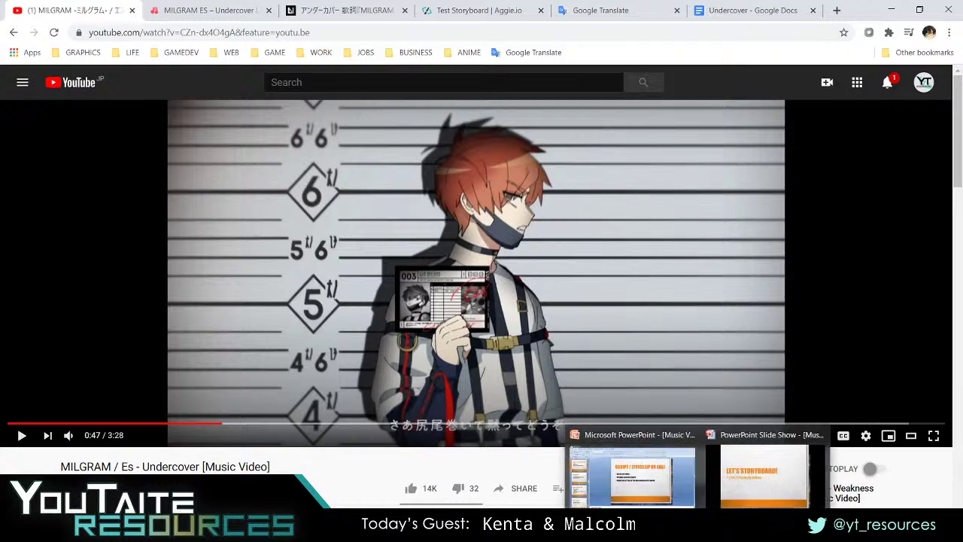
click(739, 488)
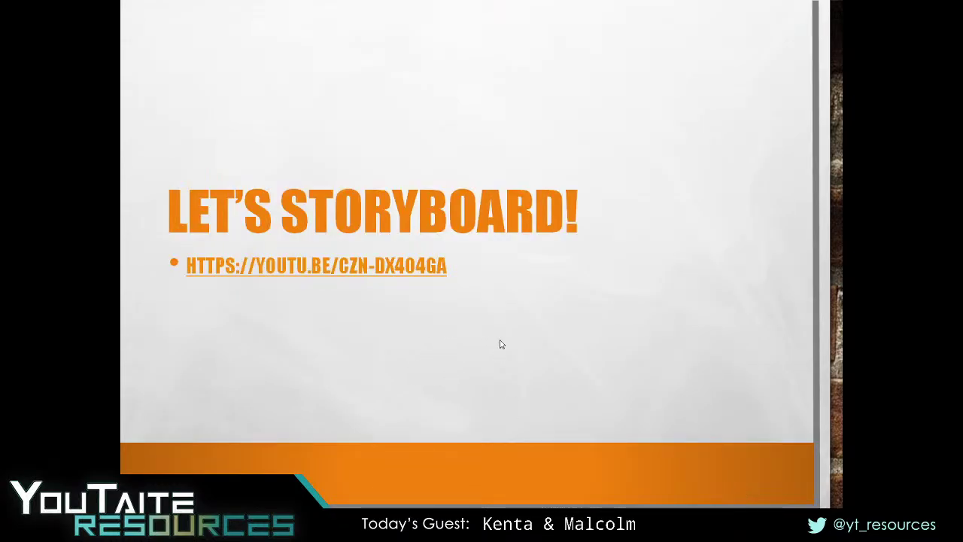
click(618, 321)
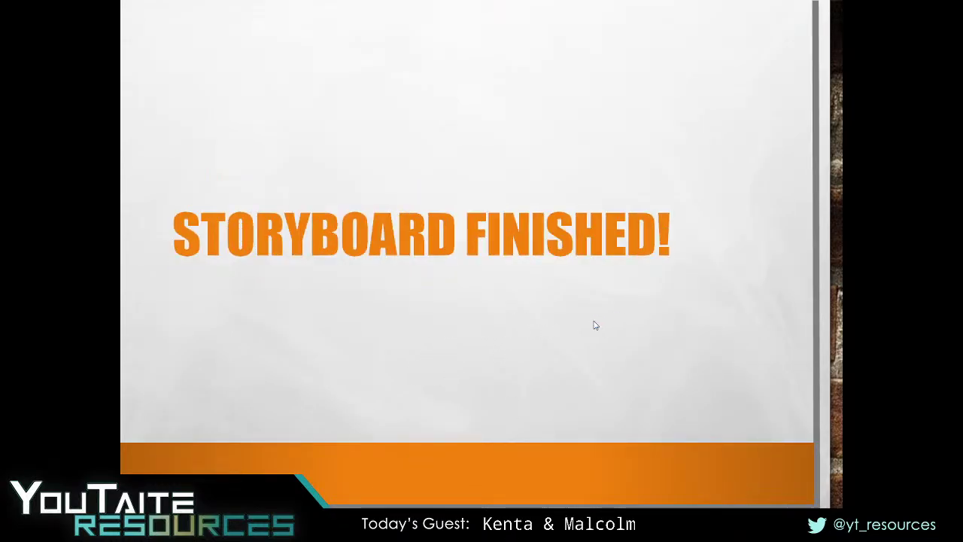
click(203, 332)
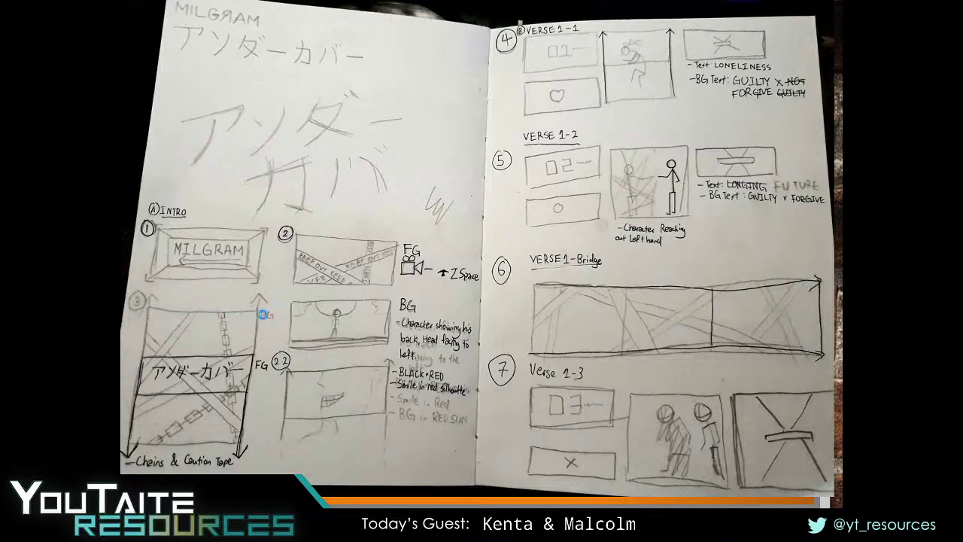
key(Left)
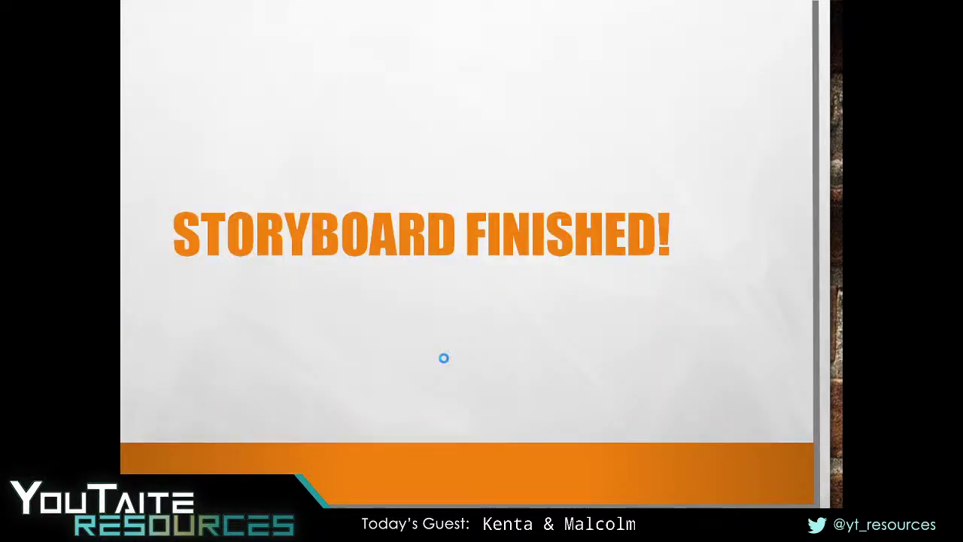
key(Left)
key(alt+Tab)
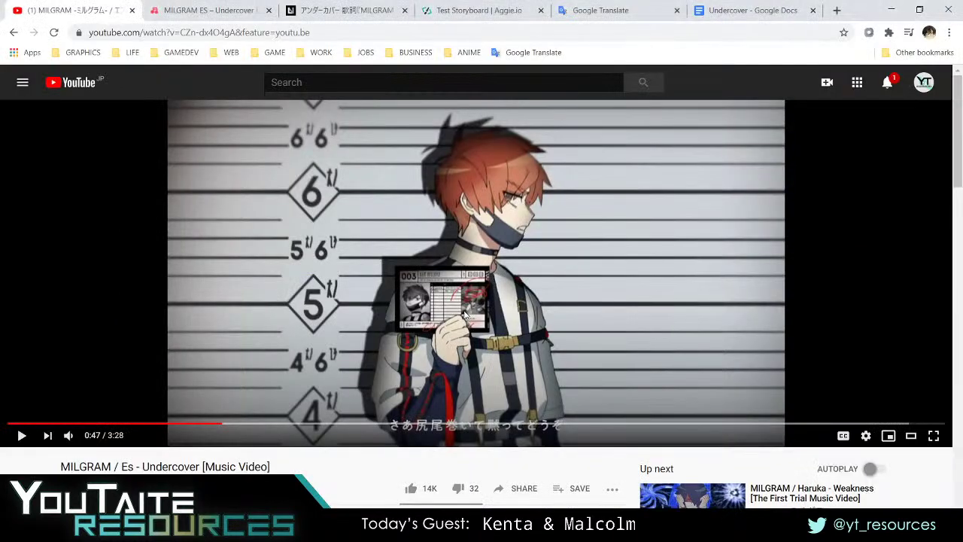
Step: Open the Test Storyboard canvas on Aggie.io and highlight the aggie.io part of its web address
click(483, 10)
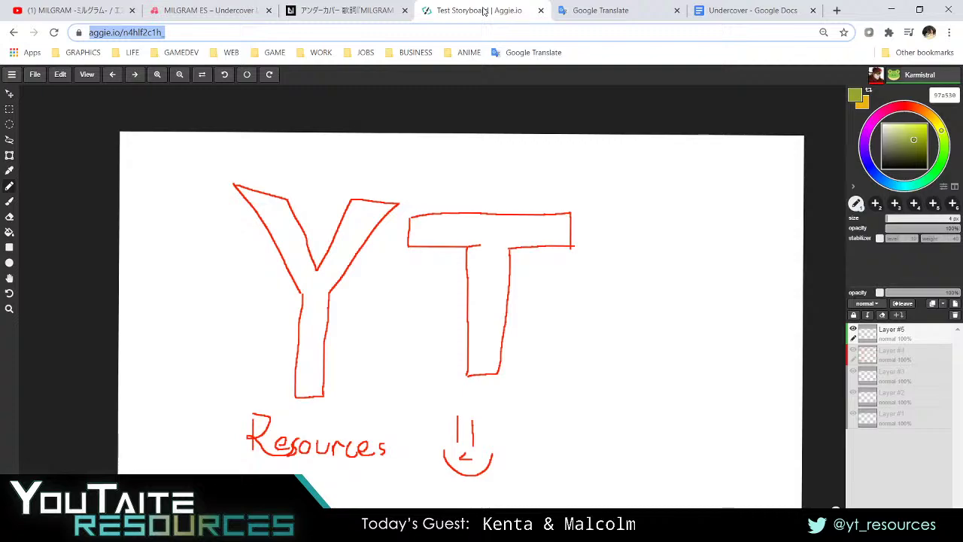
key(F11)
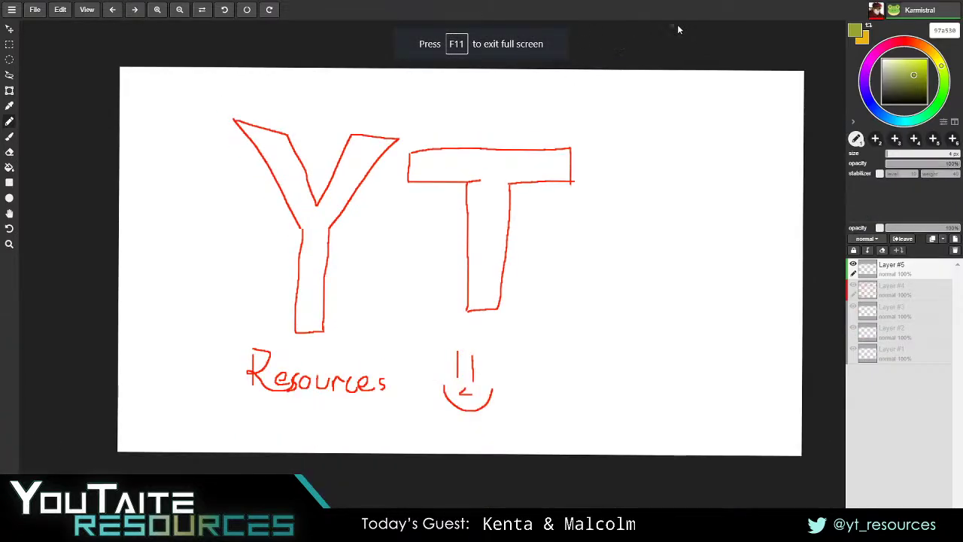
key(F11)
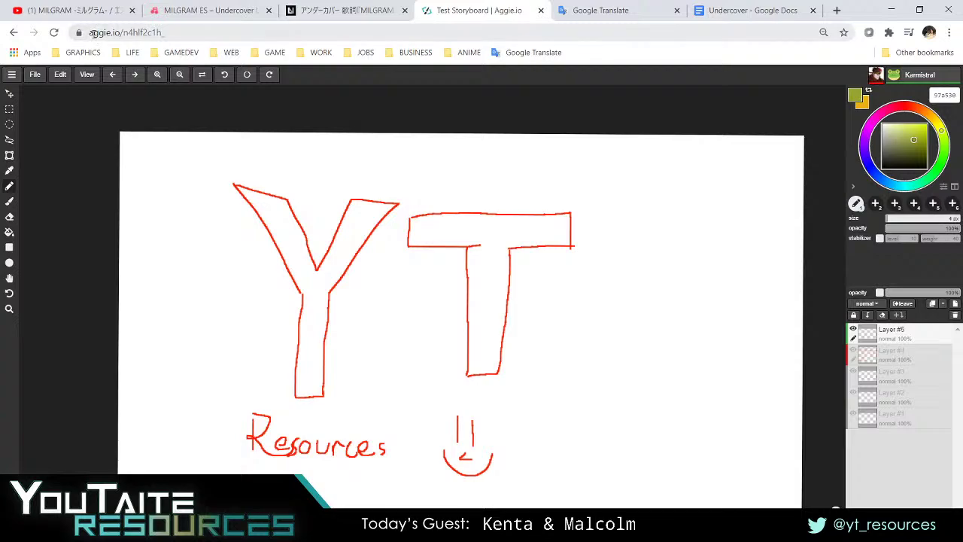
drag(90, 33, 148, 33)
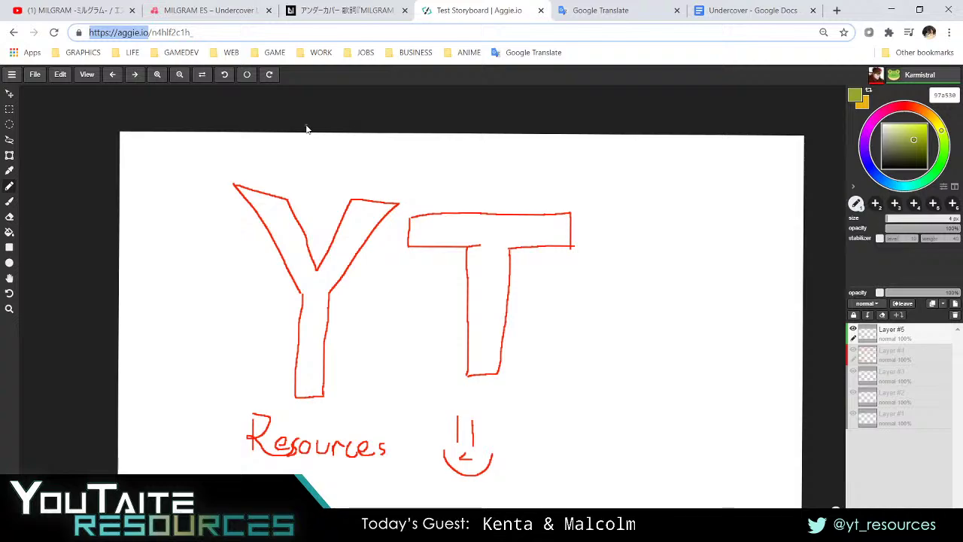
Step: View the Test Storyboard canvas in full screen and return to the normal browser view
key(F11)
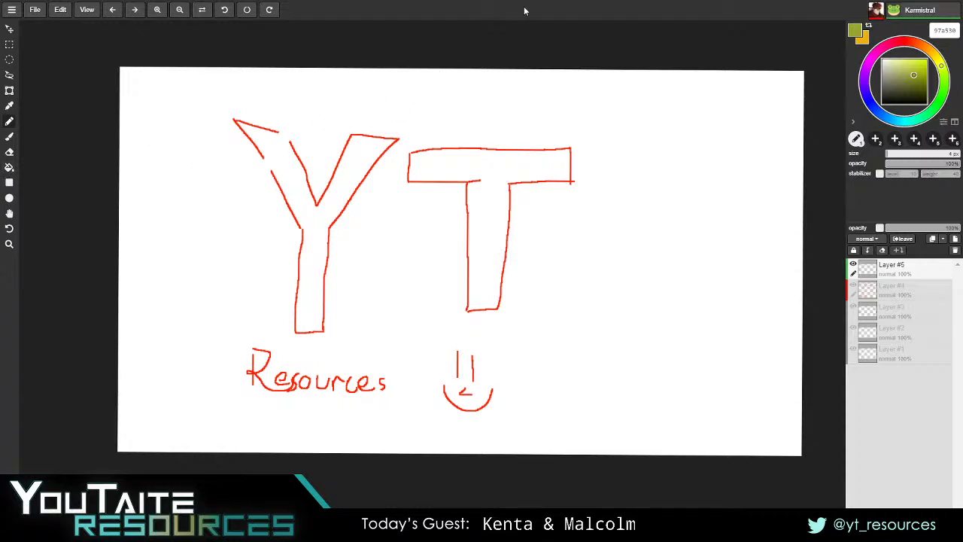
mouse_move(481, 42)
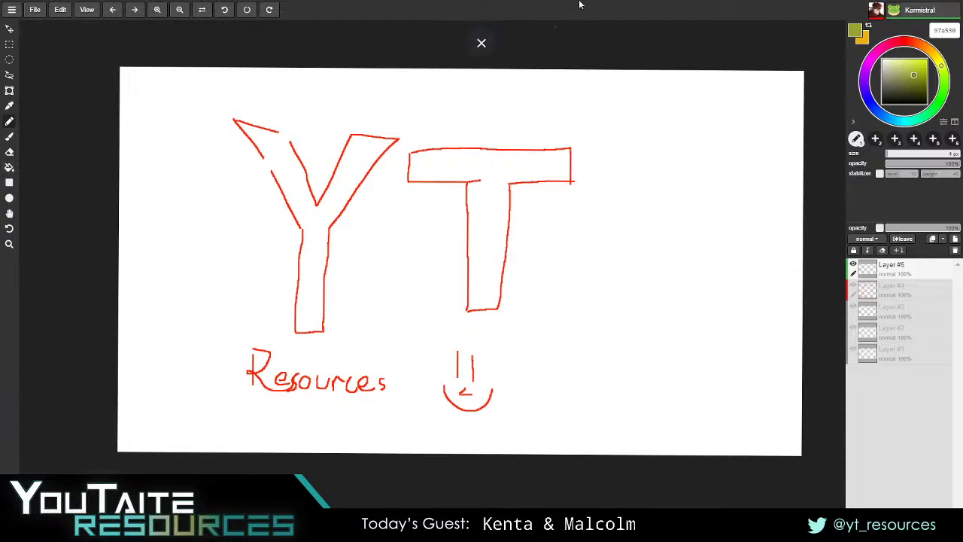
click(480, 47)
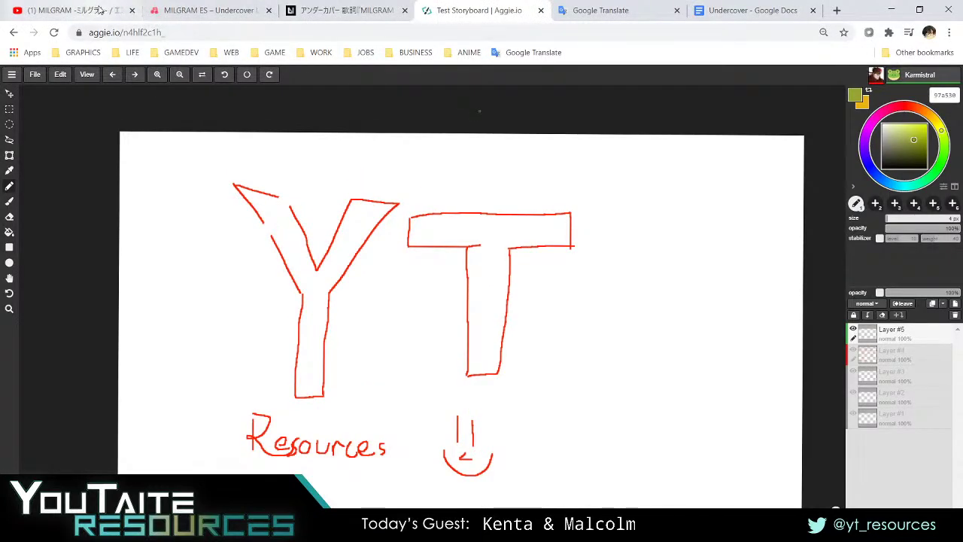
Step: Review the credits and the Japanese, romaji and English lyrics in the Undercover Google Docs document
click(765, 9)
scroll(461, 301, down, 2)
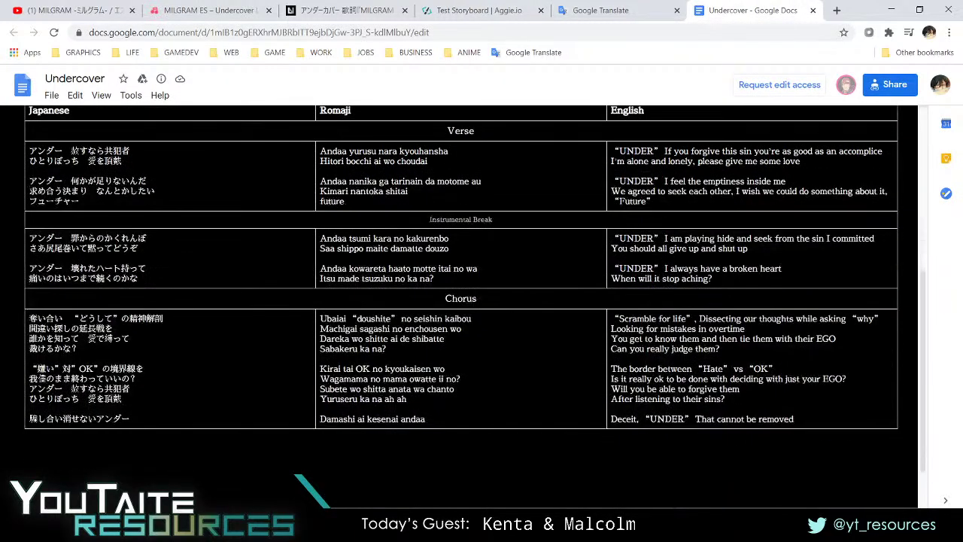
scroll(460, 301, up, 4)
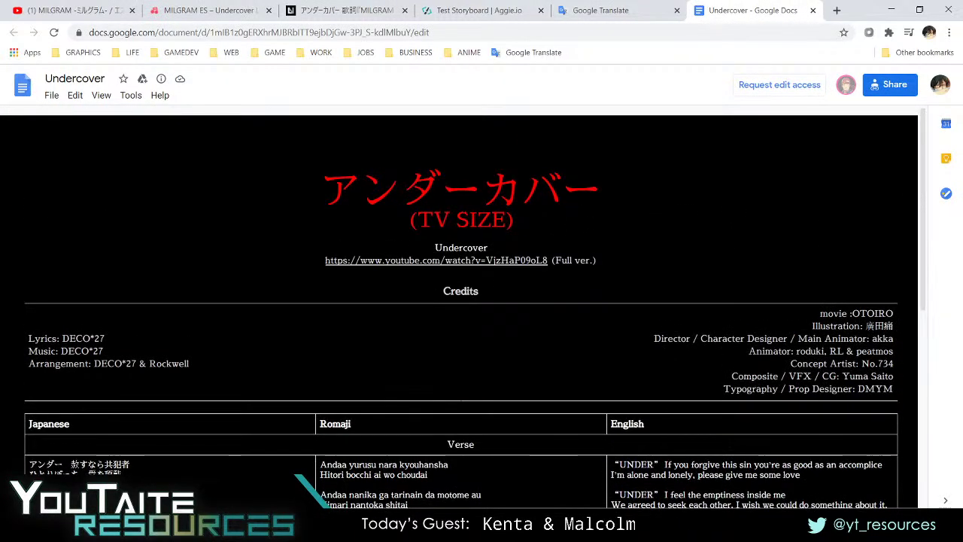
scroll(460, 300, down, 4)
scroll(461, 301, up, 4)
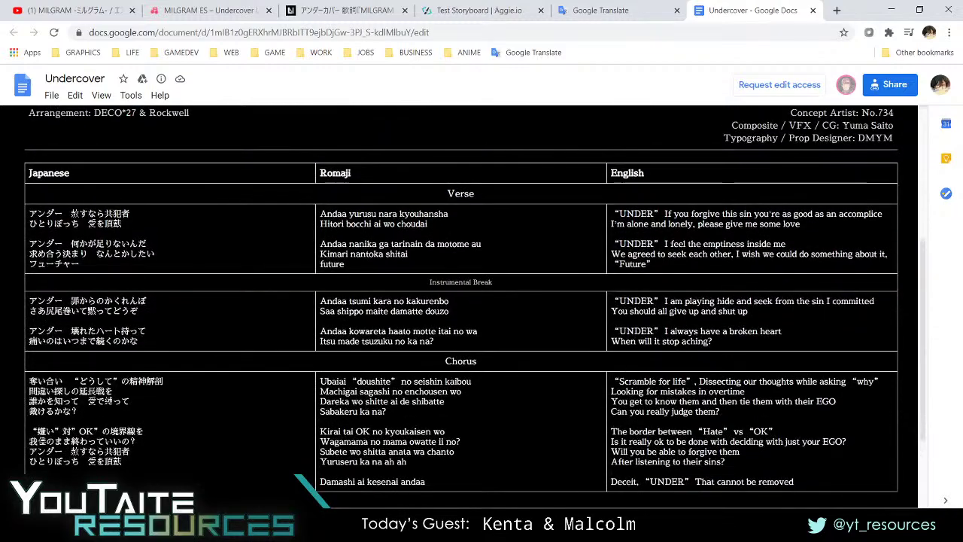
scroll(460, 300, up, 1)
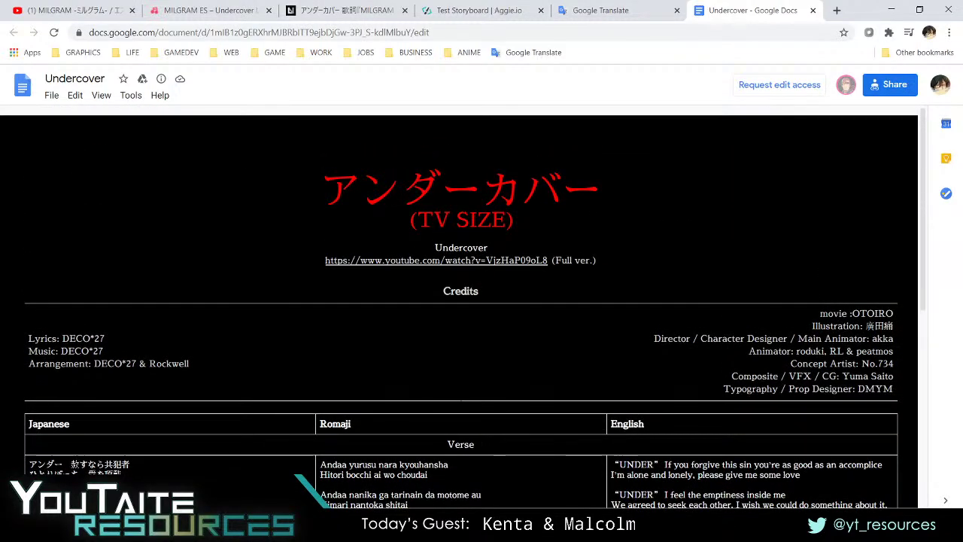
scroll(460, 301, down, 2)
scroll(460, 301, down, 2)
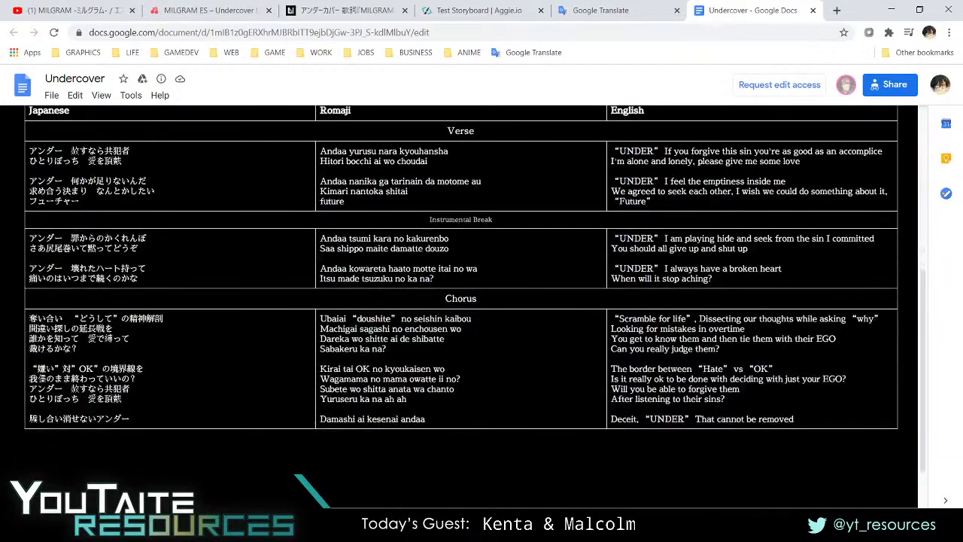
scroll(460, 301, down, 1)
scroll(460, 300, up, 1)
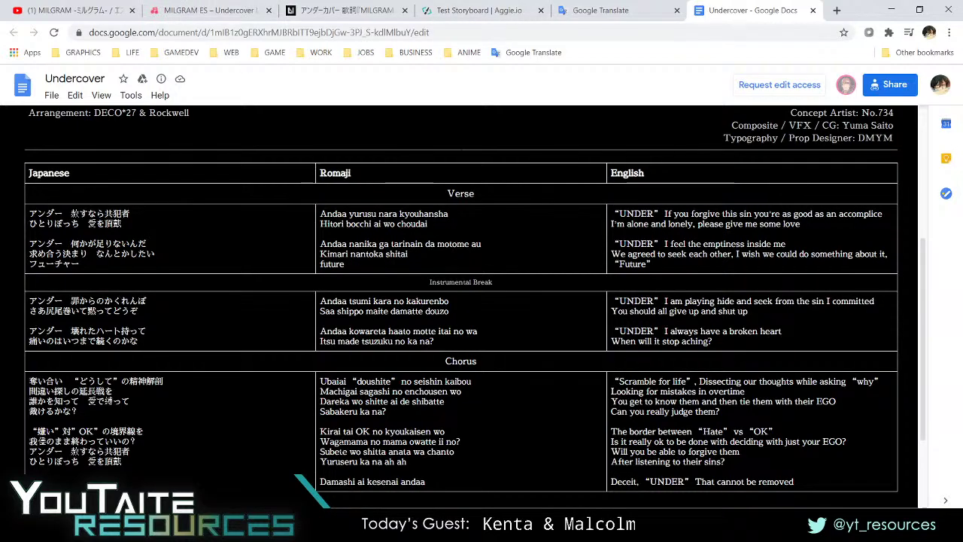
Step: Return to the MILGRAM music video on YouTube and move it to 0:54
click(72, 11)
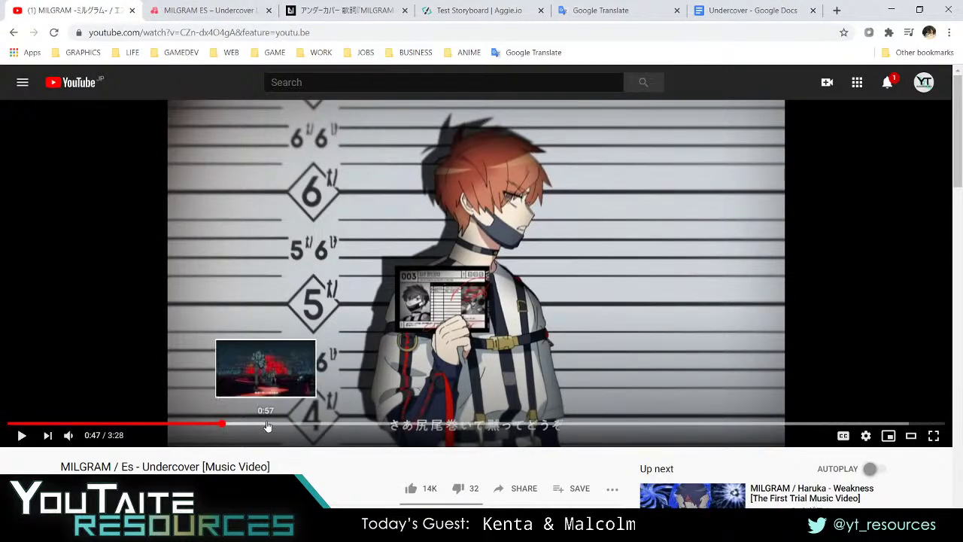
drag(267, 426, 251, 427)
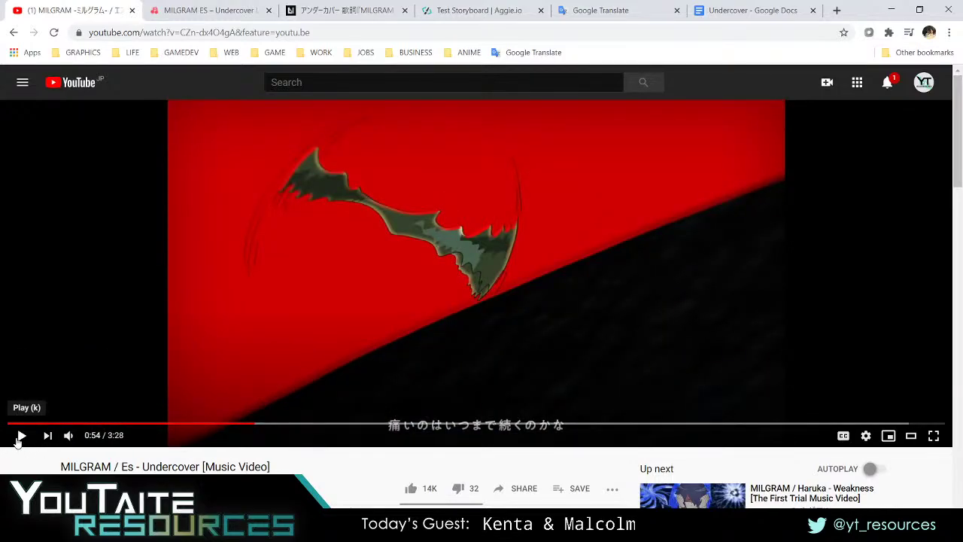
Step: Play the MILGRAM Undercover music video from 0:54 and pause it at 1:08
click(19, 439)
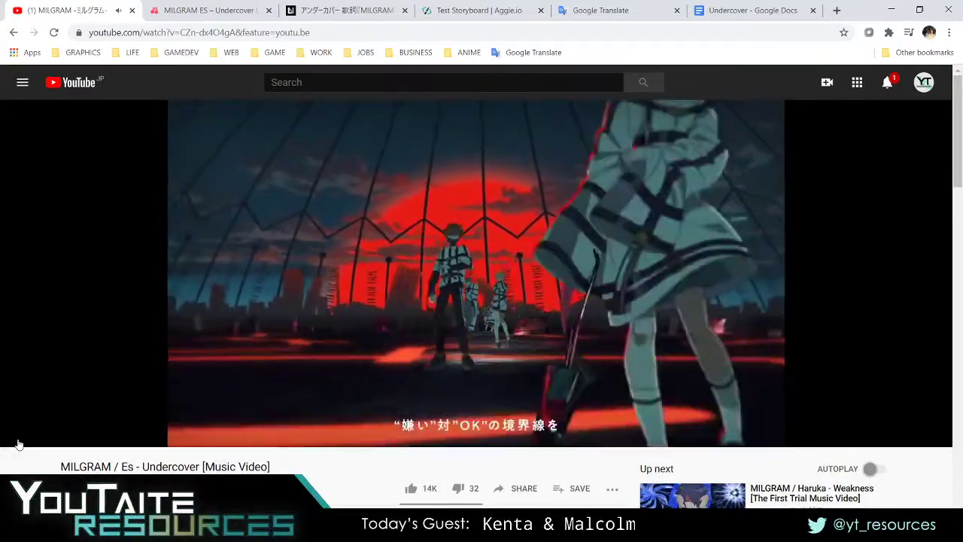
click(19, 442)
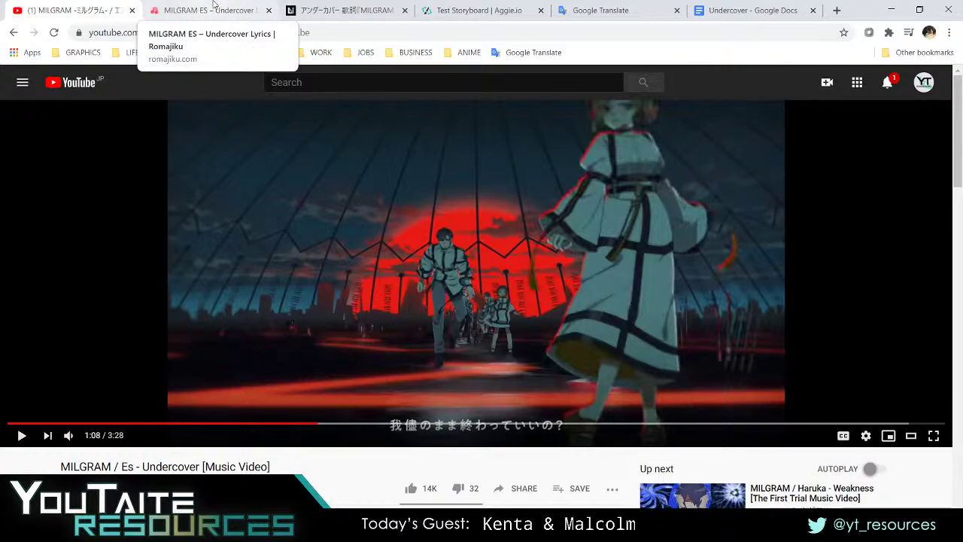
Step: Switch to the Test Storyboard canvas and set up the Brush tool with the dark colour 4a3a3c
click(475, 10)
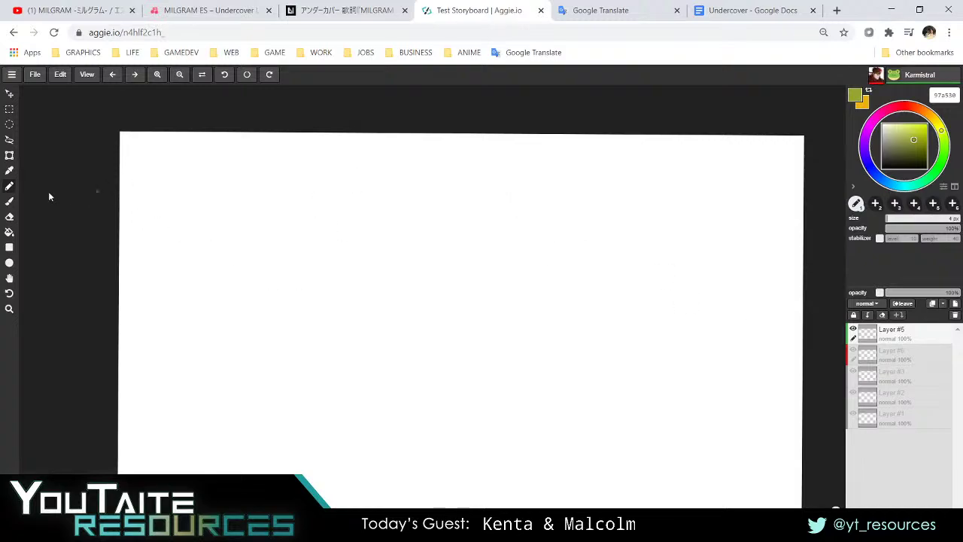
click(9, 201)
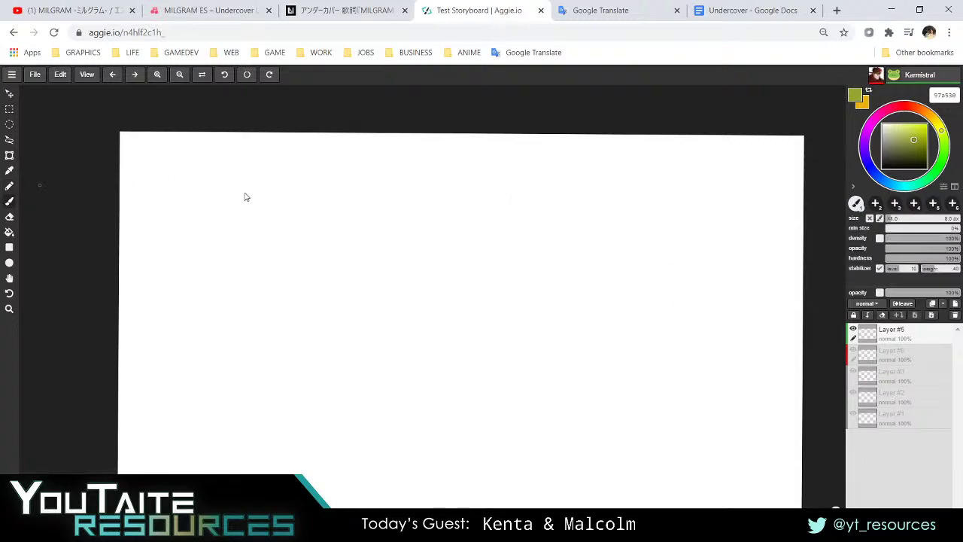
click(899, 106)
click(895, 143)
click(890, 156)
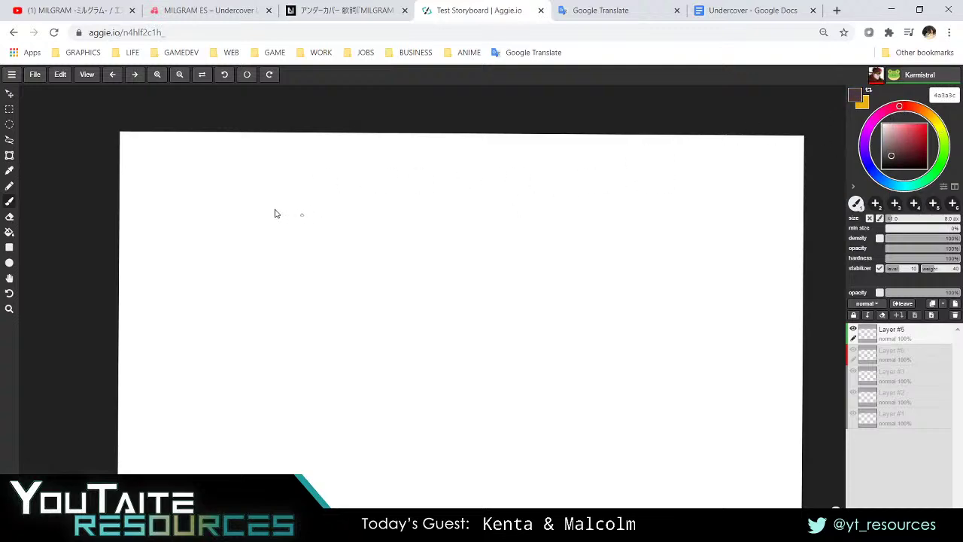
Step: Draw a rectangular storyboard frame with straight brush lines in the canvas's upper-left area and move it closer to the corner
drag(229, 198, 243, 297)
key(ctrl+z)
shift+click(220, 301)
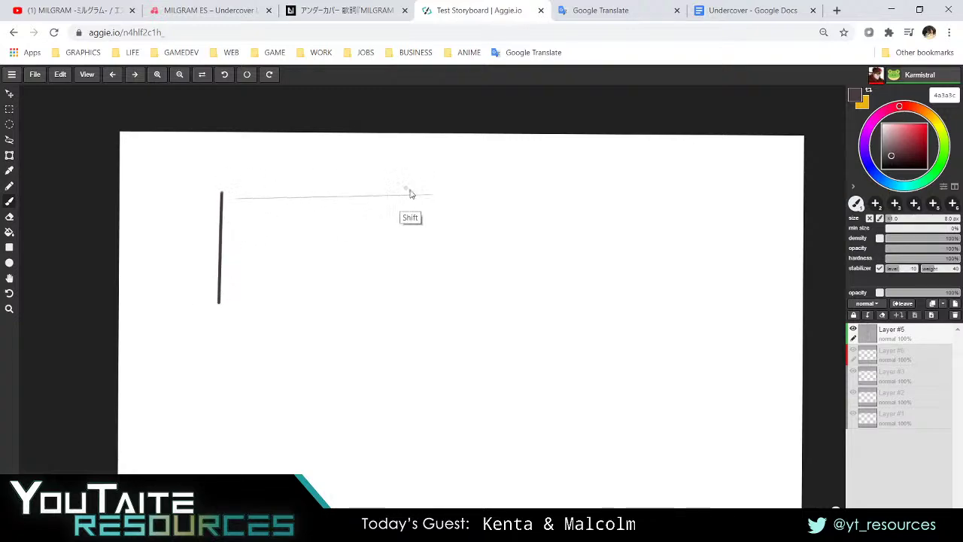
shift+click(411, 193)
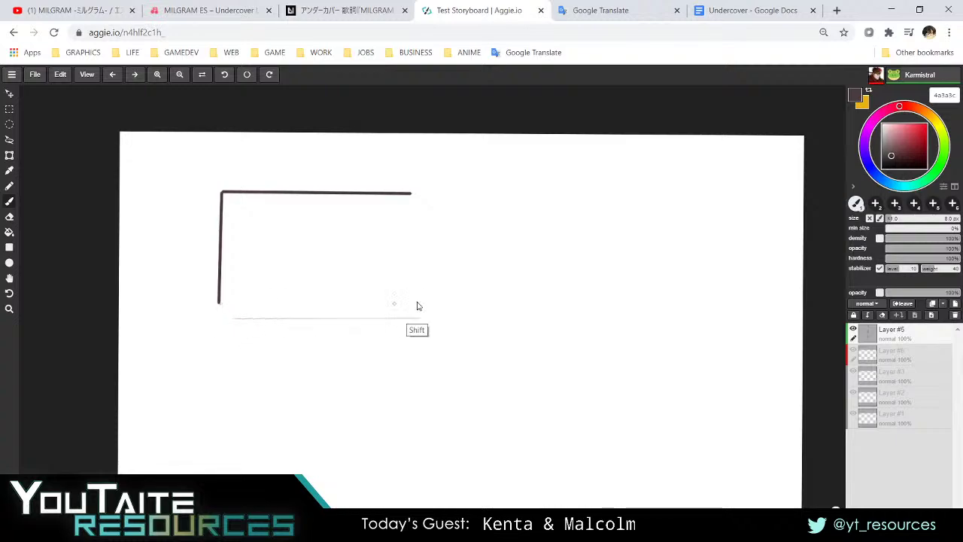
shift+click(414, 308)
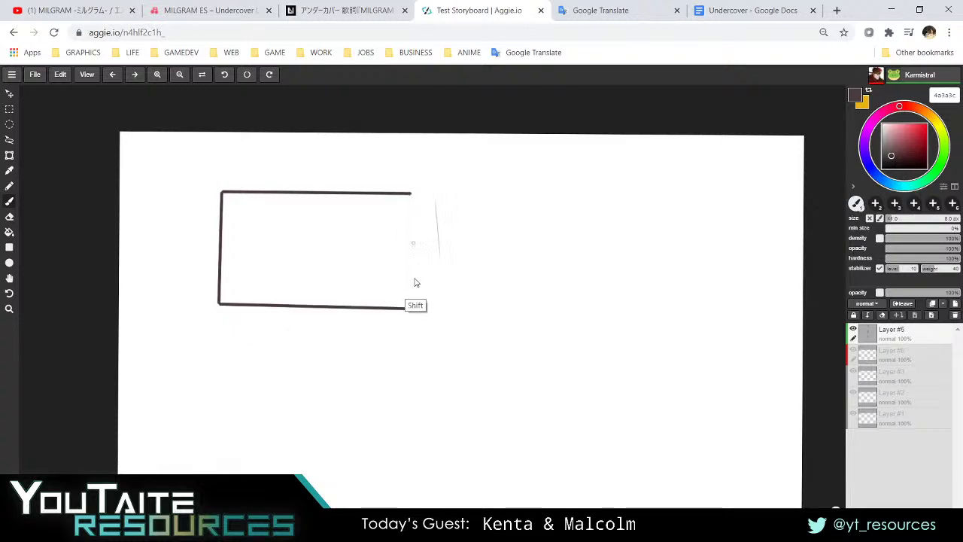
shift+click(411, 305)
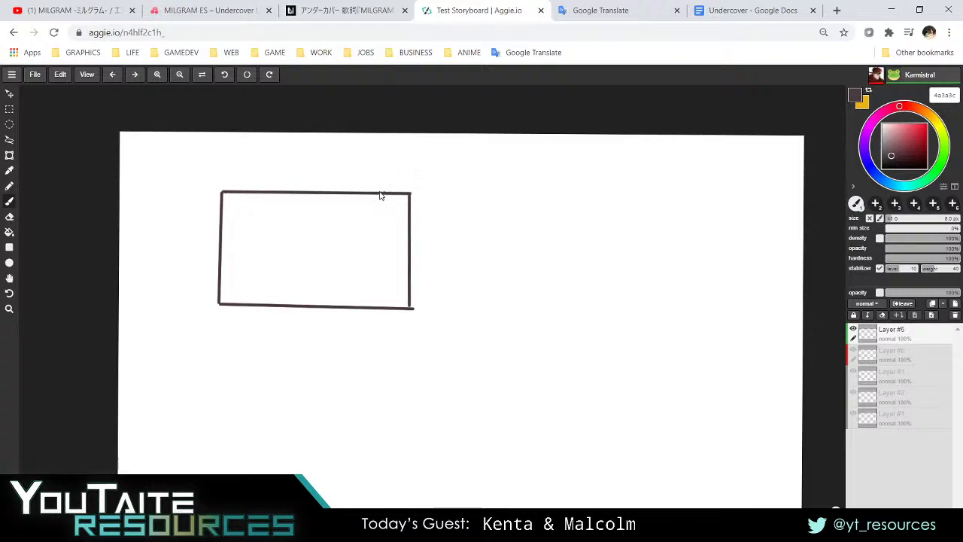
click(9, 94)
drag(265, 193, 207, 181)
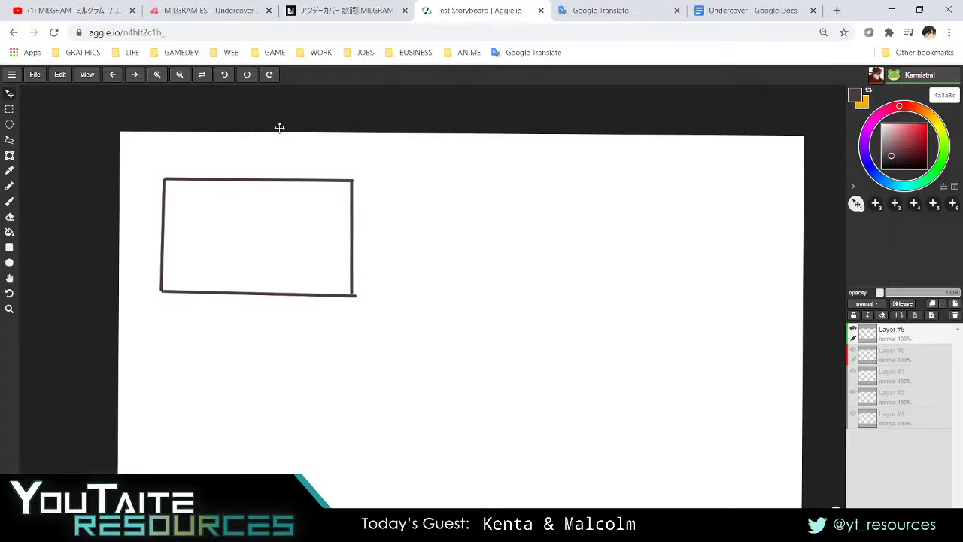
Step: Select the Pencil tool and set the drawing colour to green 429f65
key(b)
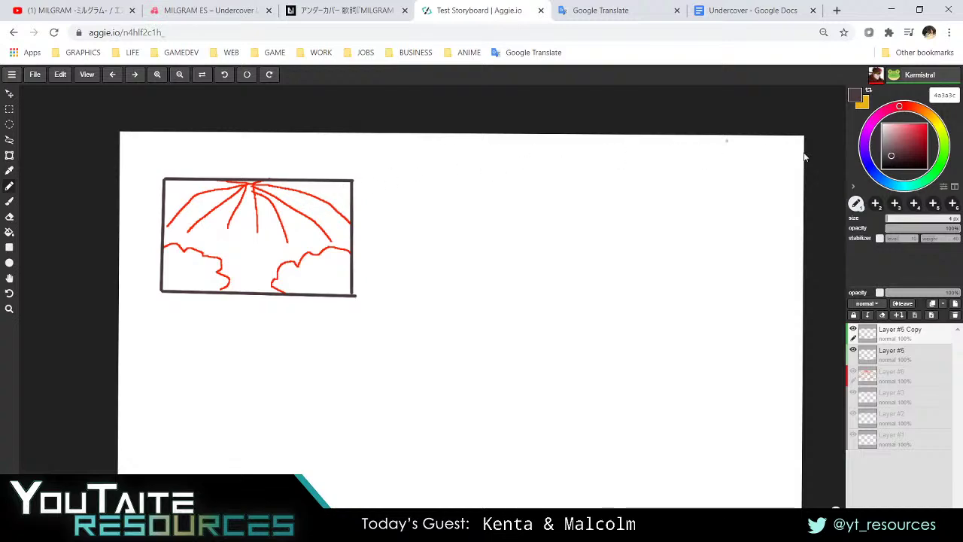
click(908, 141)
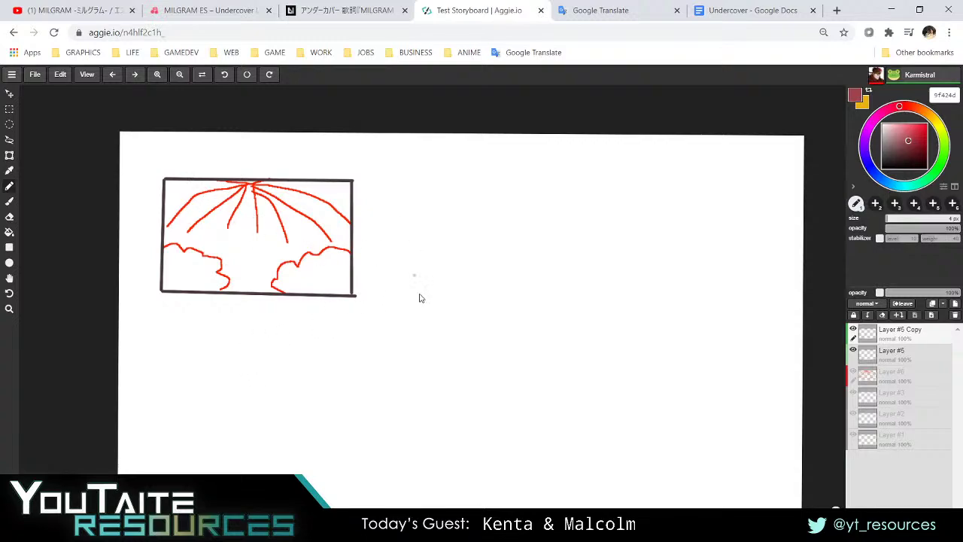
mouse_move(305, 339)
mouse_down()
mouse_move(289, 356)
mouse_move(310, 340)
mouse_up()
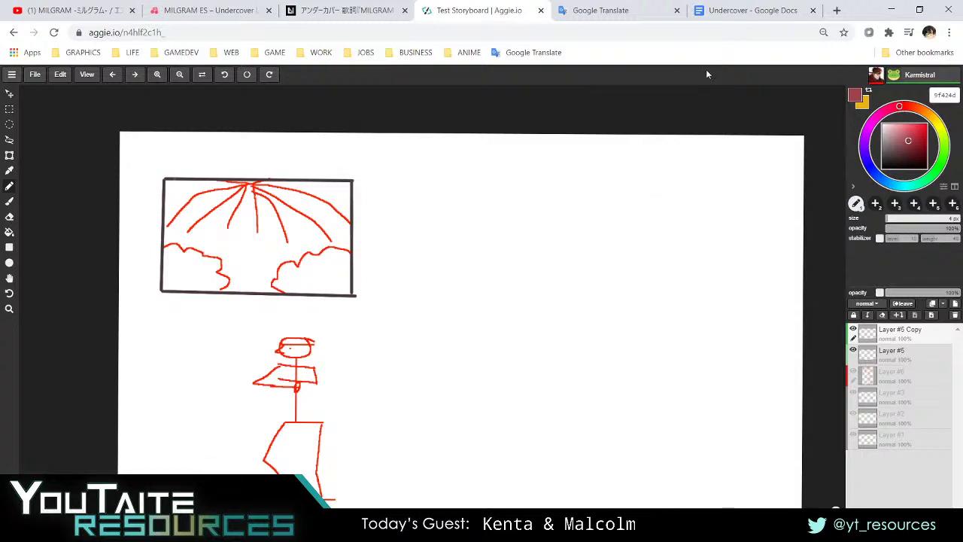
click(928, 179)
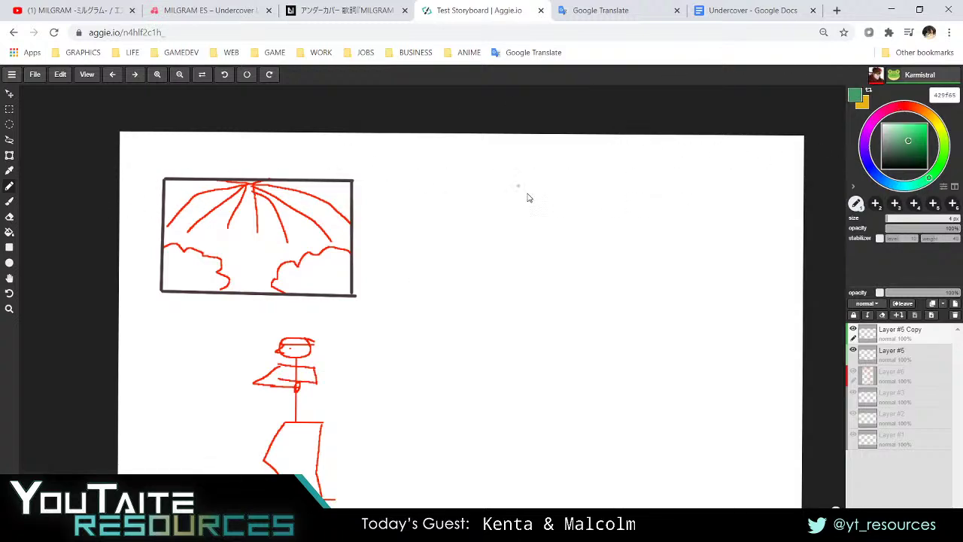
Step: Sketch the head, neck and shoulder lines of a standing figure to the right of the frame, using the Brush tool
mouse_move(548, 190)
mouse_down()
mouse_move(536, 186)
mouse_move(537, 210)
mouse_up()
click(10, 202)
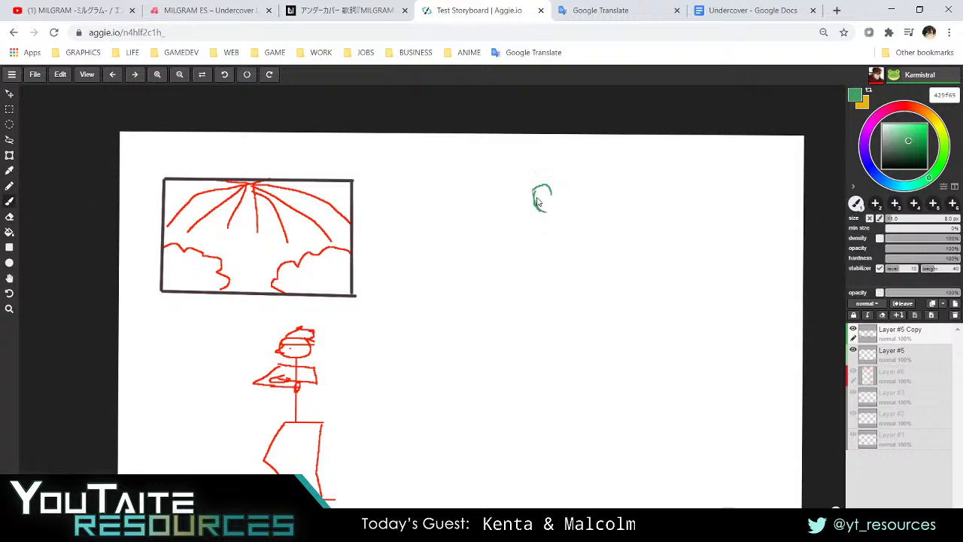
mouse_move(546, 183)
mouse_down()
mouse_move(557, 210)
mouse_move(547, 218)
mouse_move(536, 208)
mouse_move(537, 190)
mouse_move(543, 225)
mouse_move(538, 200)
mouse_move(554, 224)
mouse_move(570, 224)
mouse_move(558, 262)
mouse_up()
key(ctrl+z)
key(ctrl+z)
mouse_move(546, 222)
mouse_down()
mouse_move(533, 232)
mouse_move(567, 210)
mouse_up()
key(ctrl+z)
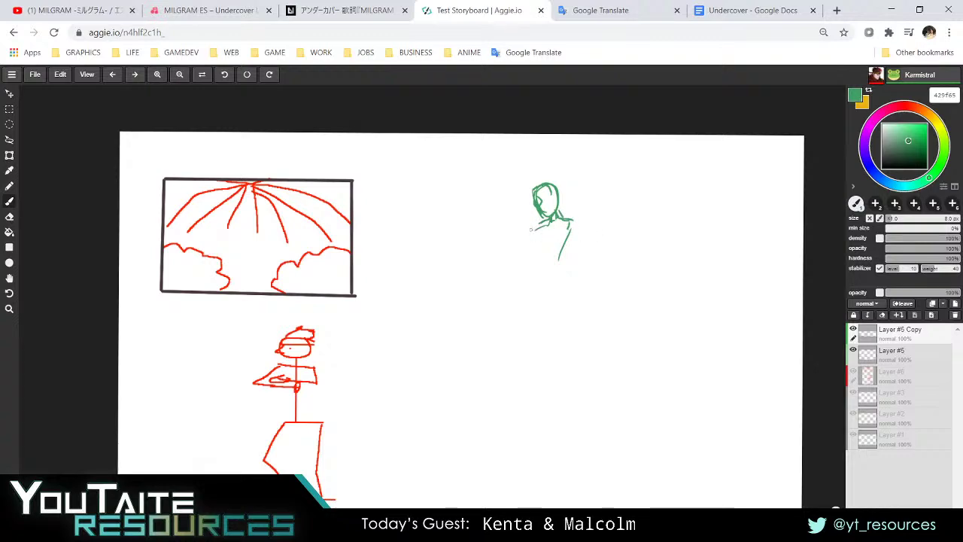
Step: Sketch the green figure's torso with its arms crossed over the chest
drag(526, 267, 525, 280)
drag(559, 251, 552, 268)
drag(572, 224, 551, 263)
mouse_move(530, 225)
mouse_down()
mouse_move(519, 261)
mouse_move(543, 252)
mouse_move(533, 247)
mouse_move(544, 266)
mouse_move(573, 246)
mouse_up()
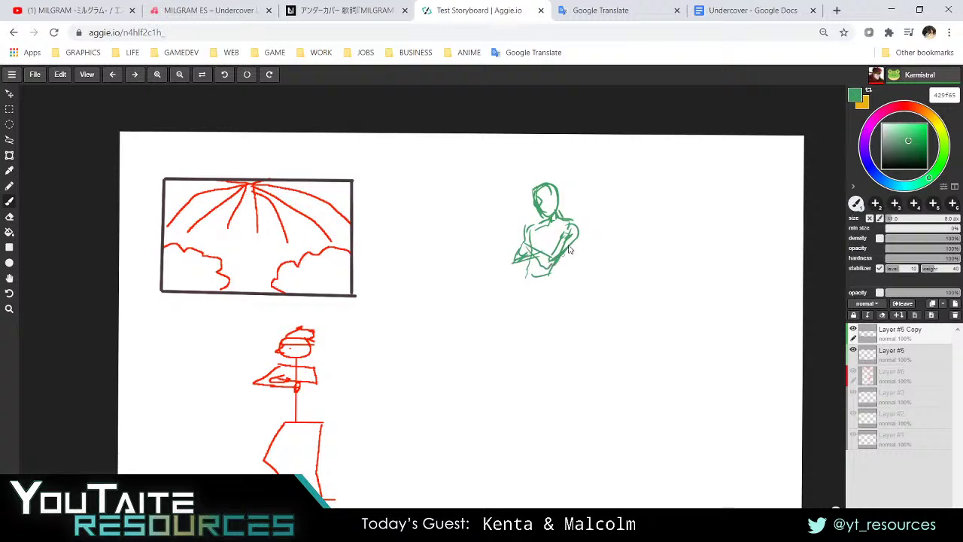
Step: Sketch the standing figure's loose trousers, crossed legs and feet below the waist
drag(526, 275, 510, 362)
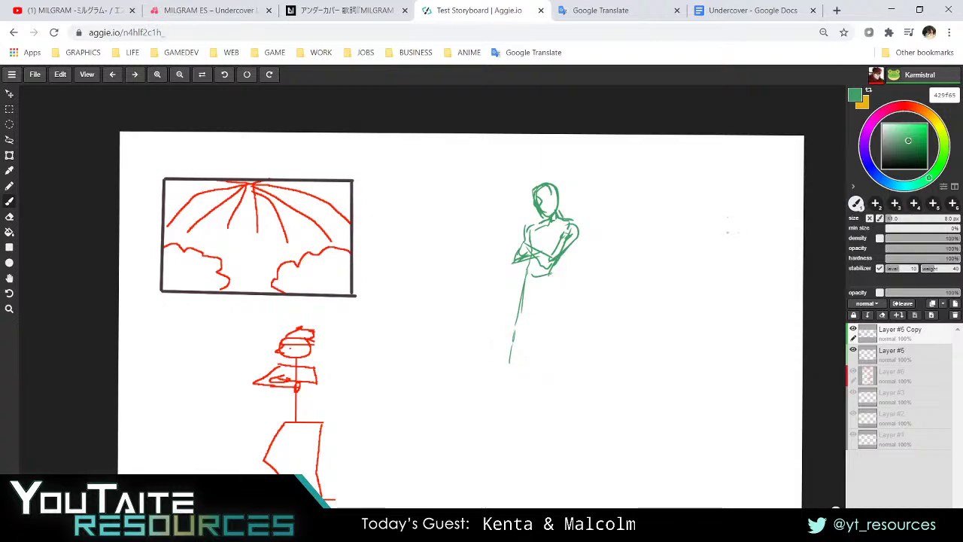
drag(552, 277, 564, 340)
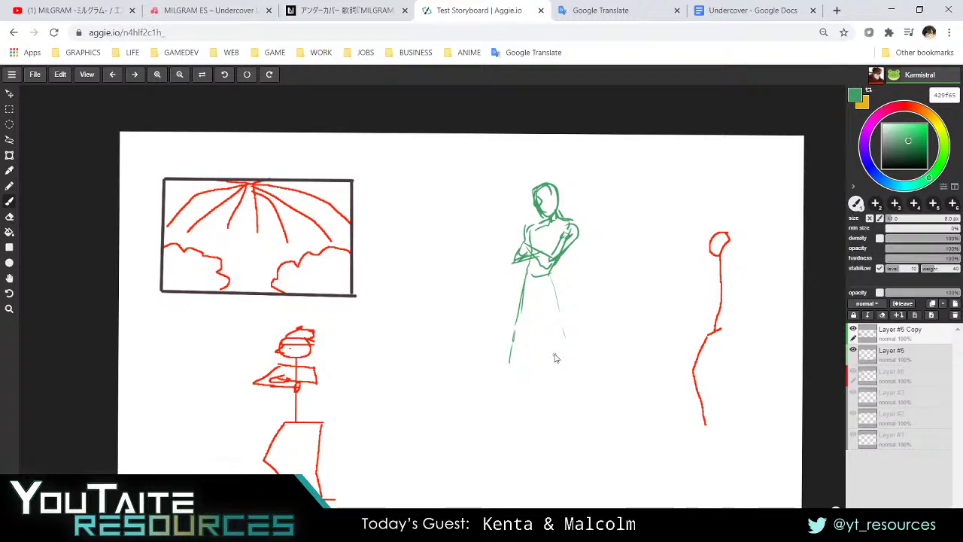
drag(510, 358, 535, 376)
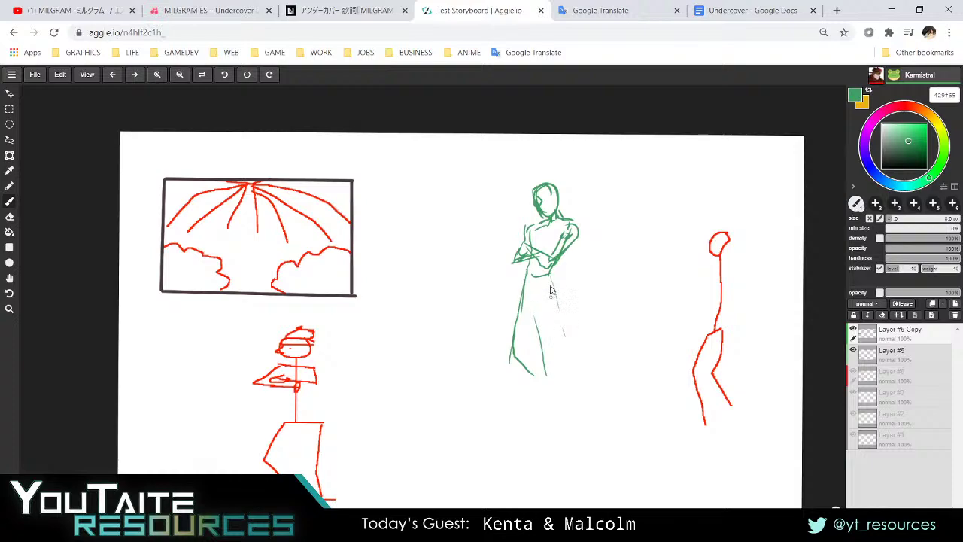
mouse_move(553, 275)
mouse_down()
mouse_move(561, 382)
mouse_move(547, 369)
mouse_move(549, 383)
mouse_move(538, 380)
mouse_move(551, 392)
mouse_up()
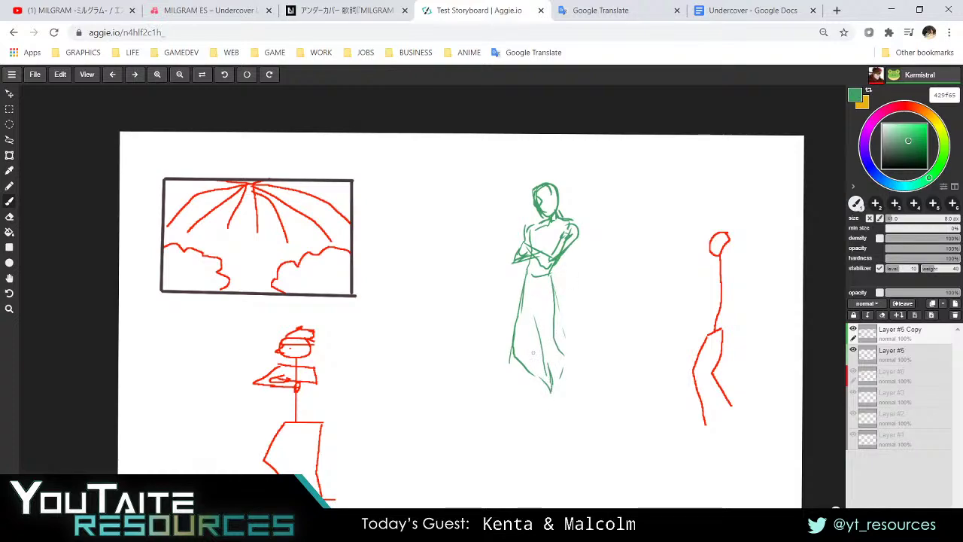
drag(534, 354, 534, 322)
mouse_move(561, 352)
mouse_down()
mouse_move(550, 406)
mouse_move(558, 381)
mouse_up()
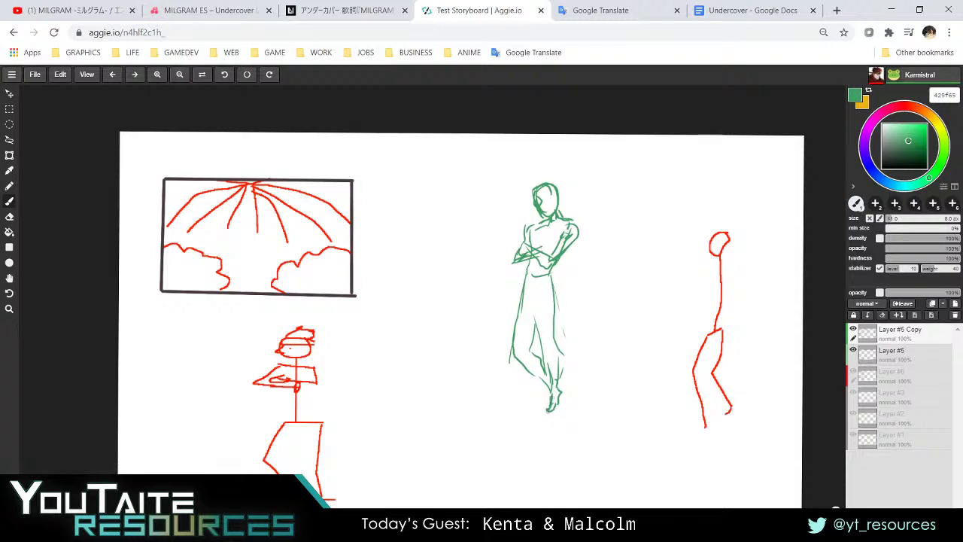
drag(548, 414, 558, 403)
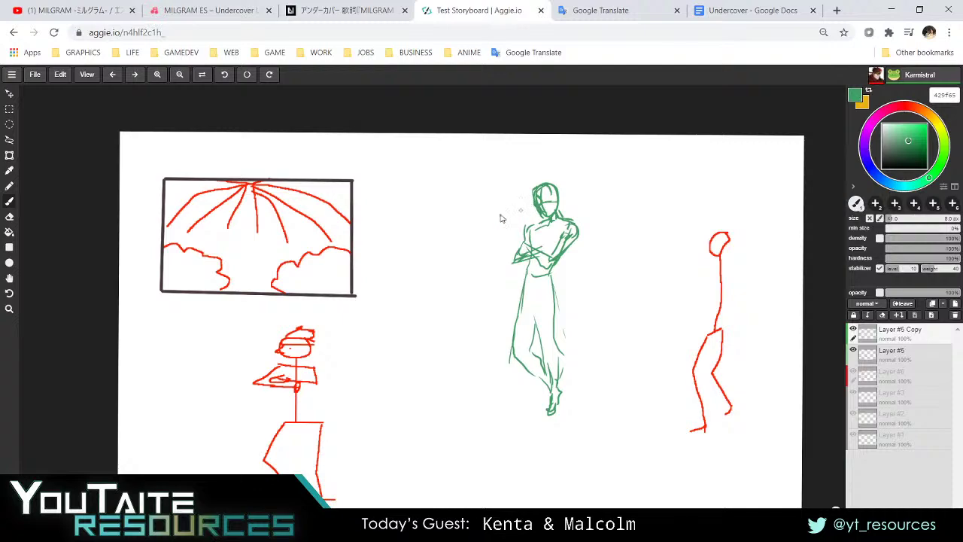
Step: Add a gaze-direction arrow beside the green figure's head and refine the facial guidelines
drag(527, 204, 506, 210)
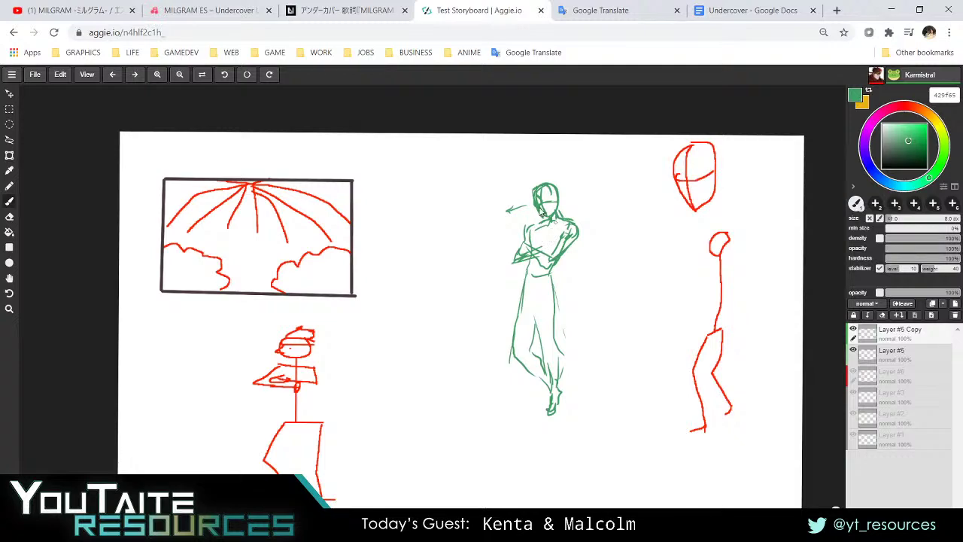
drag(552, 198, 560, 212)
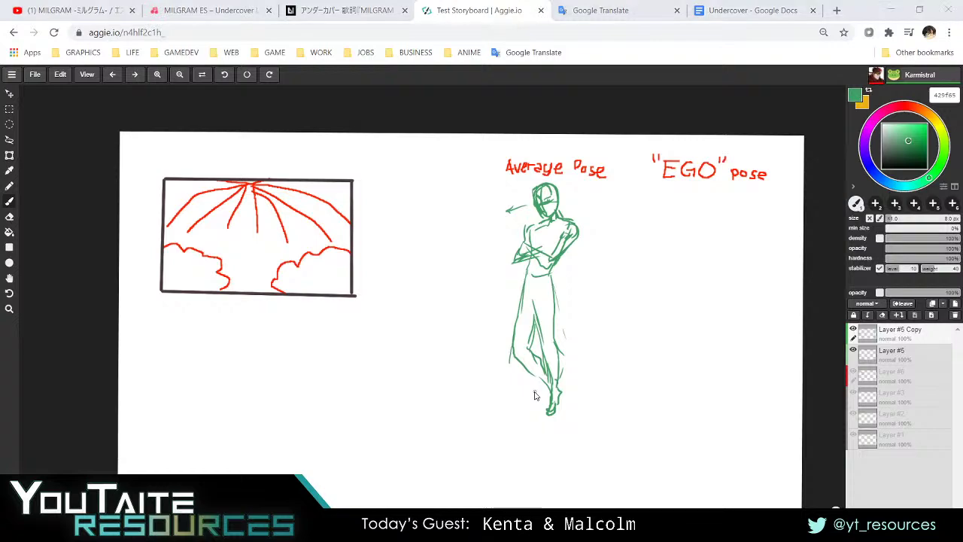
key(super)
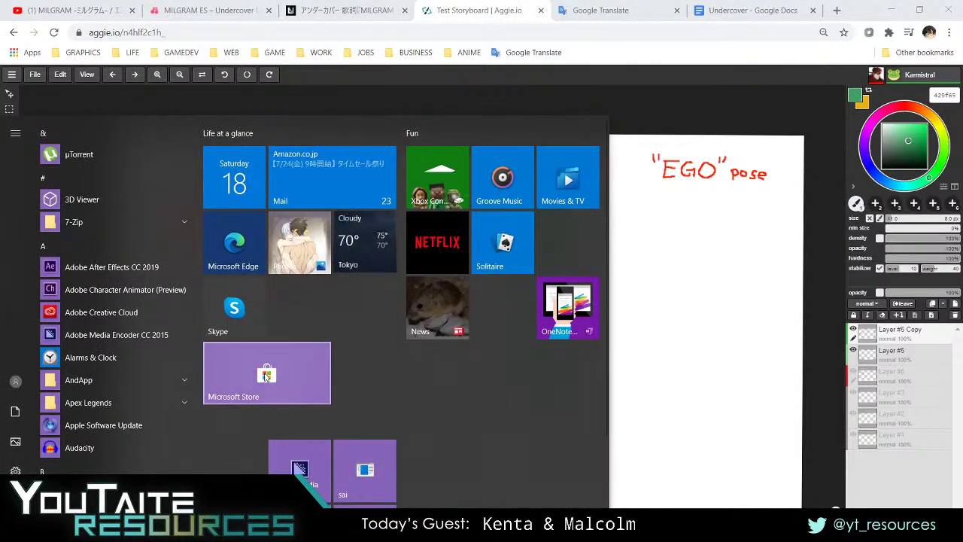
click(750, 126)
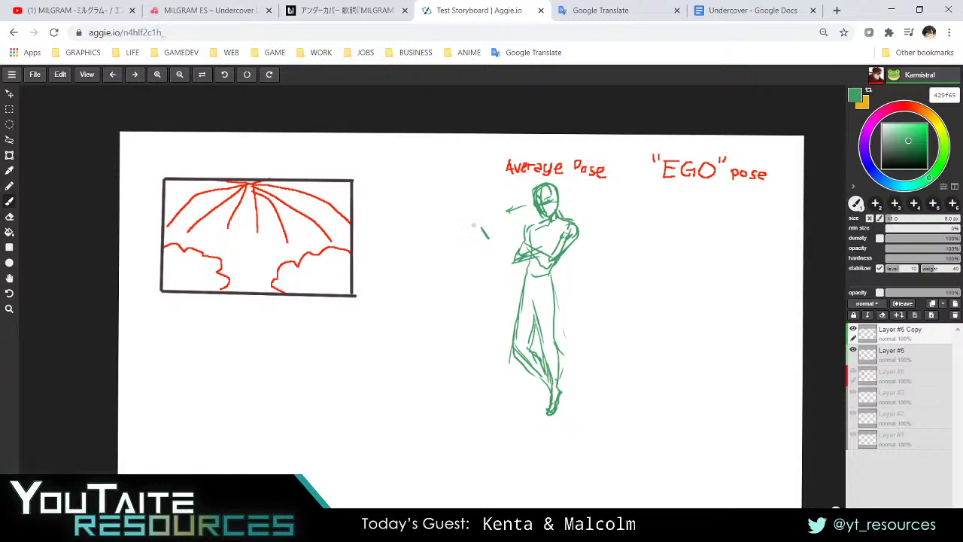
Step: Draw a small oval beside the Average Pose figure and a head outline under the "EGO" pose label
mouse_move(473, 224)
mouse_down()
mouse_move(493, 238)
mouse_move(474, 228)
mouse_up()
mouse_move(696, 207)
mouse_down()
mouse_move(686, 226)
mouse_move(705, 211)
mouse_move(680, 228)
mouse_move(706, 241)
mouse_move(698, 210)
mouse_up()
key(ctrl+z)
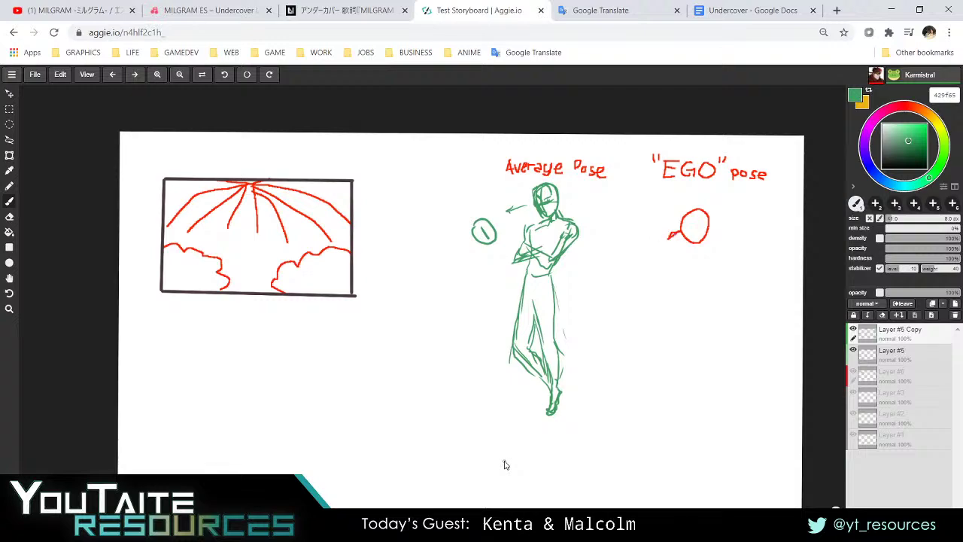
Step: Sketch the curved back, bent legs, shoulder line and forward arm of a crouching stick figure under the "EGO" pose label
mouse_move(669, 238)
mouse_down()
mouse_move(660, 323)
mouse_move(726, 317)
mouse_up()
drag(722, 352, 745, 350)
mouse_move(651, 328)
mouse_down()
mouse_move(699, 338)
mouse_move(692, 362)
mouse_move(723, 375)
mouse_up()
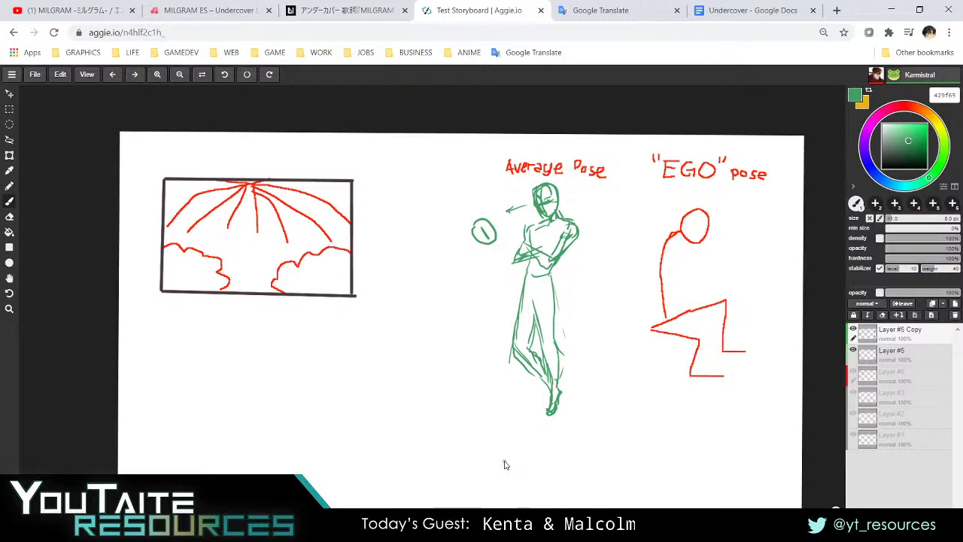
drag(660, 232, 693, 251)
drag(647, 232, 698, 251)
mouse_move(696, 250)
mouse_down()
mouse_move(728, 264)
mouse_move(693, 274)
mouse_move(705, 277)
mouse_up()
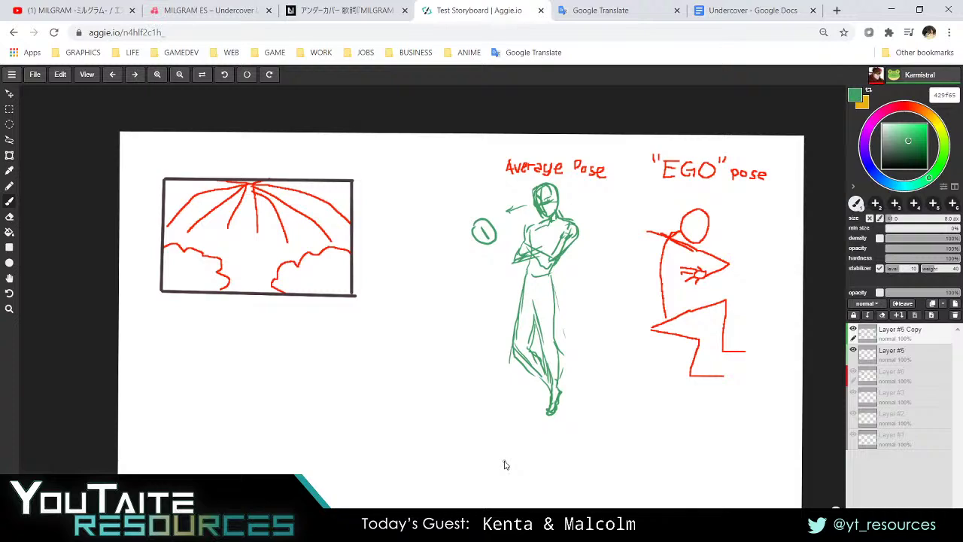
Step: Check the music video's frame at 1:09 as a pose reference and return to the Test Storyboard canvas
click(80, 6)
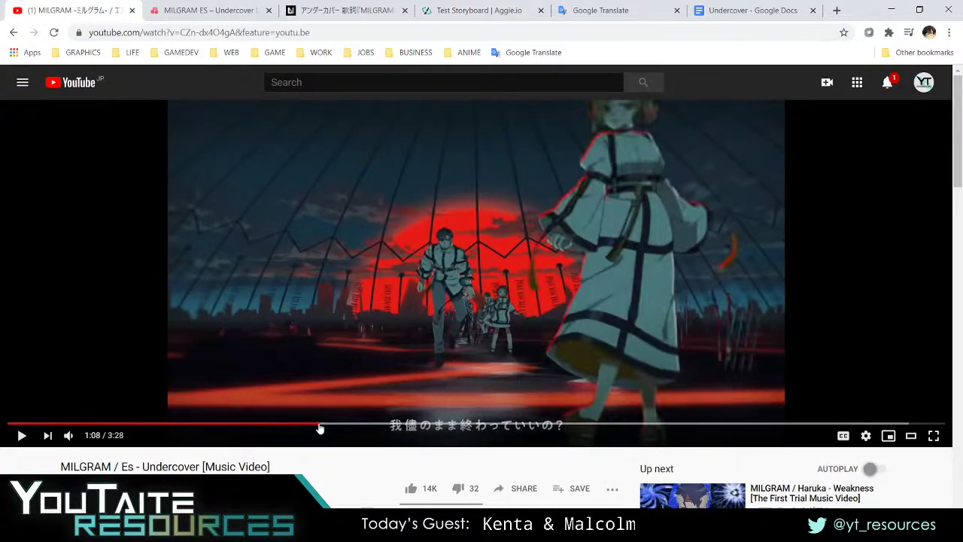
drag(311, 428, 324, 428)
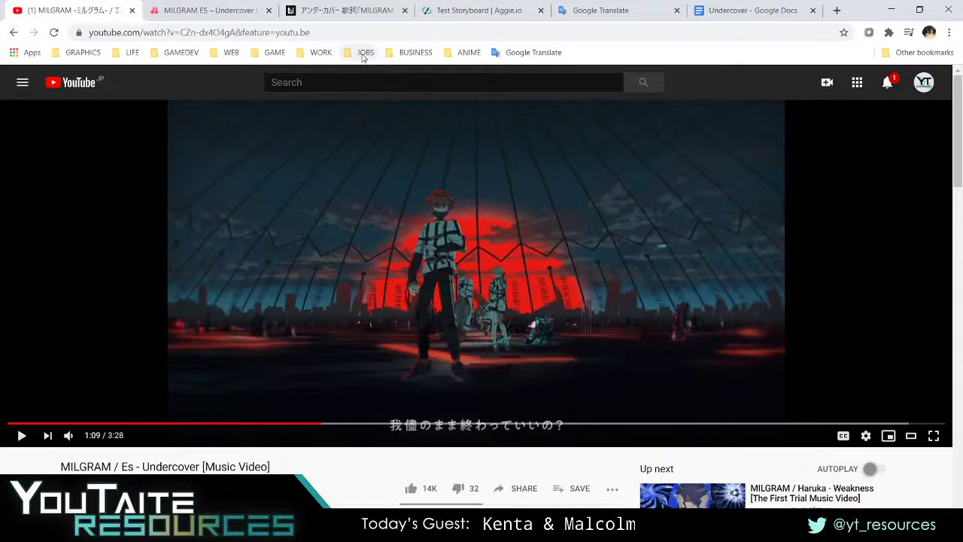
click(466, 3)
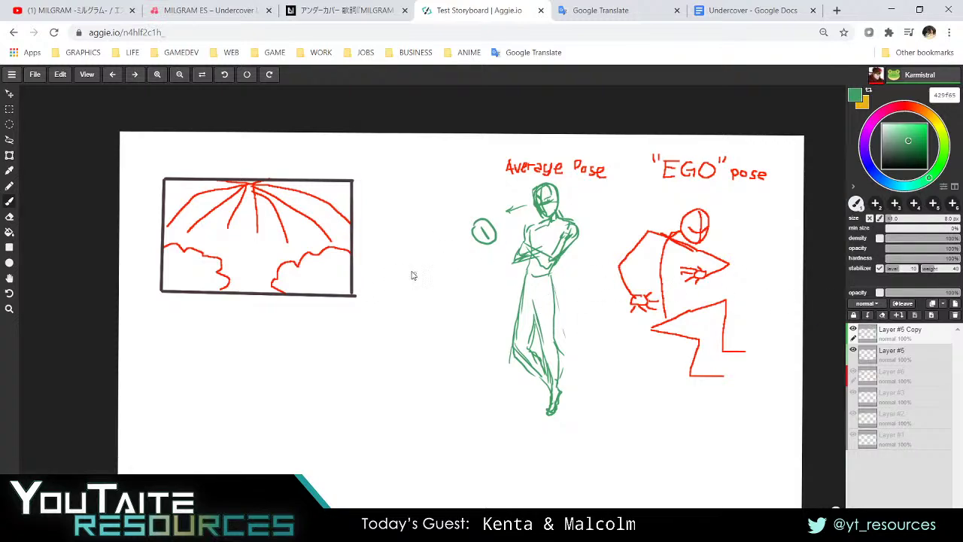
mouse_move(411, 268)
mouse_down()
mouse_move(429, 269)
mouse_move(413, 286)
mouse_move(407, 277)
mouse_move(412, 293)
mouse_move(406, 281)
mouse_move(417, 269)
mouse_move(413, 292)
mouse_move(418, 276)
mouse_move(431, 278)
mouse_up()
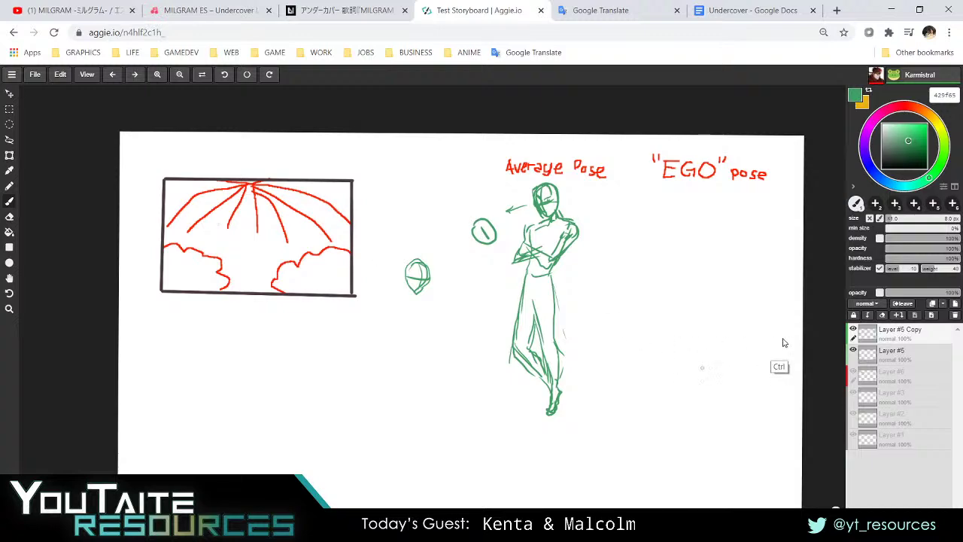
key(ctrl+z)
key(ctrl+z)
key(ctrl+z)
key(ctrl+z)
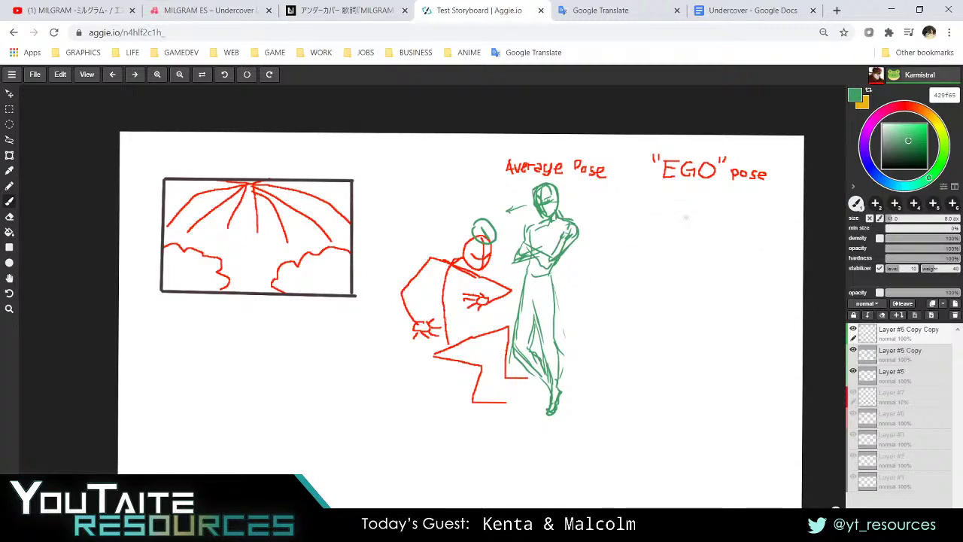
Step: Sketch the green head with facial guidelines, the shoulders, both bent arms and the hands of the "EGO" pose figure over the faint red guide
mouse_move(686, 220)
mouse_down()
mouse_move(706, 226)
mouse_move(695, 238)
mouse_move(688, 220)
mouse_move(692, 245)
mouse_move(696, 214)
mouse_move(688, 247)
mouse_move(683, 227)
mouse_move(694, 249)
mouse_move(685, 230)
mouse_move(695, 210)
mouse_move(692, 247)
mouse_move(688, 238)
mouse_move(712, 233)
mouse_move(688, 247)
mouse_move(682, 239)
mouse_up()
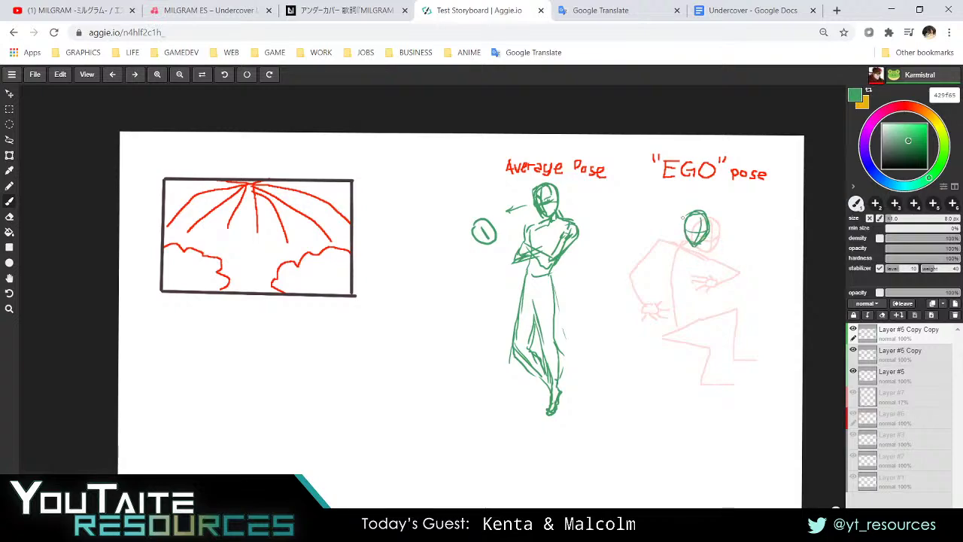
mouse_move(682, 239)
mouse_down()
mouse_move(696, 247)
mouse_move(628, 271)
mouse_move(669, 239)
mouse_move(627, 282)
mouse_move(634, 294)
mouse_move(627, 275)
mouse_move(650, 292)
mouse_move(643, 283)
mouse_move(643, 299)
mouse_move(647, 284)
mouse_move(664, 280)
mouse_up()
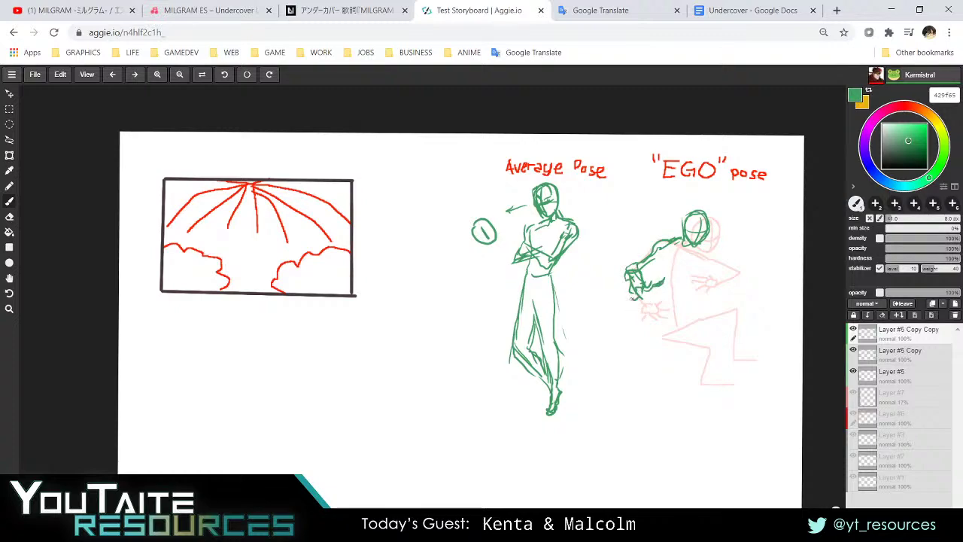
mouse_move(632, 298)
mouse_down()
mouse_move(638, 311)
mouse_move(637, 286)
mouse_move(641, 301)
mouse_move(659, 285)
mouse_up()
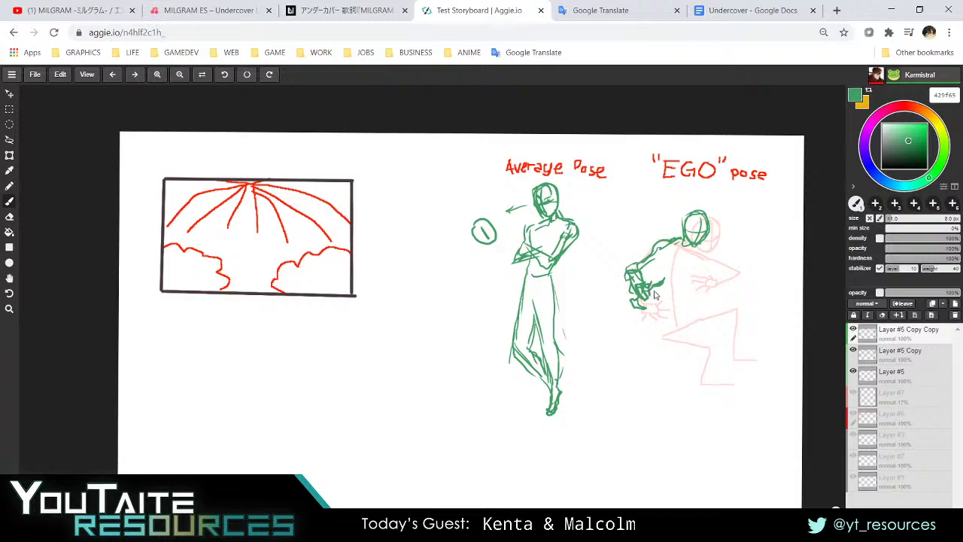
mouse_move(701, 247)
mouse_down()
mouse_move(732, 264)
mouse_move(718, 256)
mouse_move(725, 273)
mouse_move(741, 265)
mouse_move(714, 288)
mouse_up()
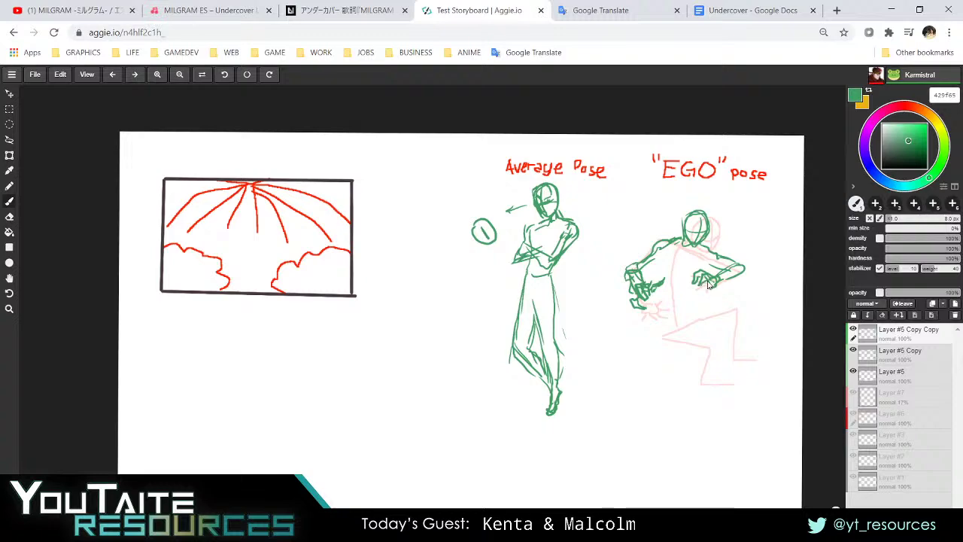
Step: Sketch the "EGO" figure's torso, raised thigh, lower legs and feet in green
mouse_move(660, 260)
mouse_down()
mouse_move(700, 262)
mouse_move(686, 310)
mouse_move(669, 313)
mouse_move(657, 288)
mouse_move(657, 309)
mouse_move(671, 304)
mouse_move(656, 318)
mouse_move(672, 331)
mouse_move(683, 325)
mouse_move(666, 315)
mouse_move(719, 305)
mouse_move(707, 370)
mouse_up()
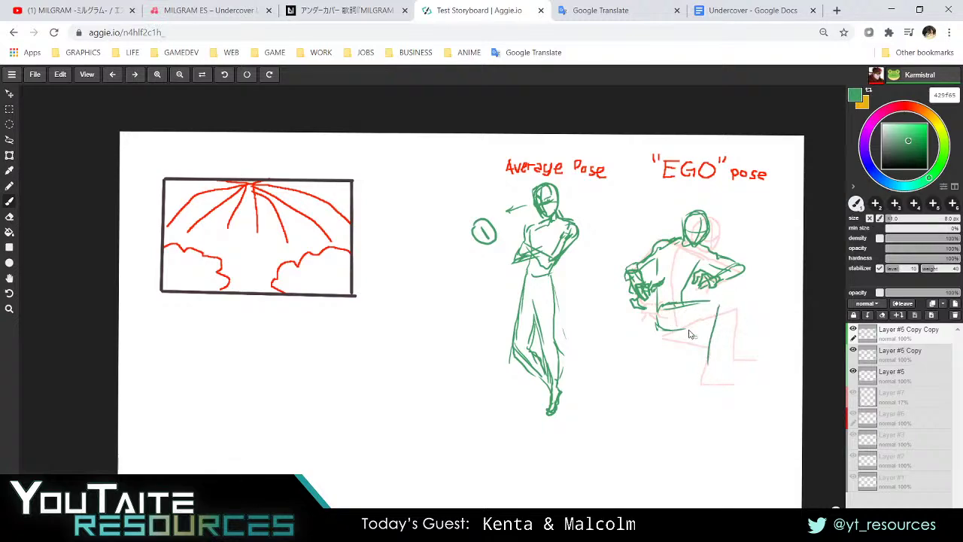
drag(697, 322, 686, 370)
mouse_move(717, 304)
mouse_down()
mouse_move(708, 354)
mouse_move(687, 372)
mouse_up()
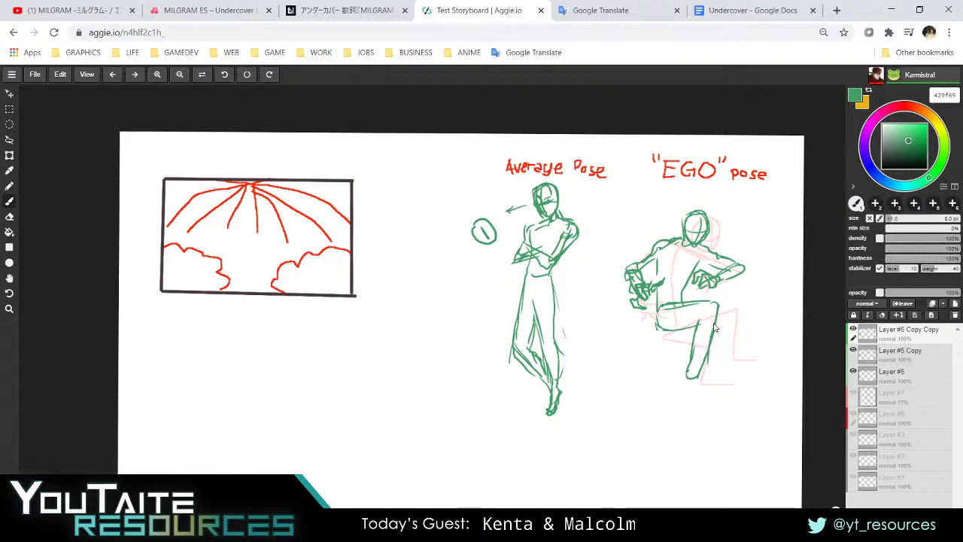
mouse_move(725, 315)
mouse_down()
mouse_move(729, 347)
mouse_move(683, 385)
mouse_move(682, 405)
mouse_move(705, 406)
mouse_move(700, 394)
mouse_move(707, 401)
mouse_up()
mouse_move(731, 324)
mouse_down()
mouse_move(720, 359)
mouse_move(708, 365)
mouse_up()
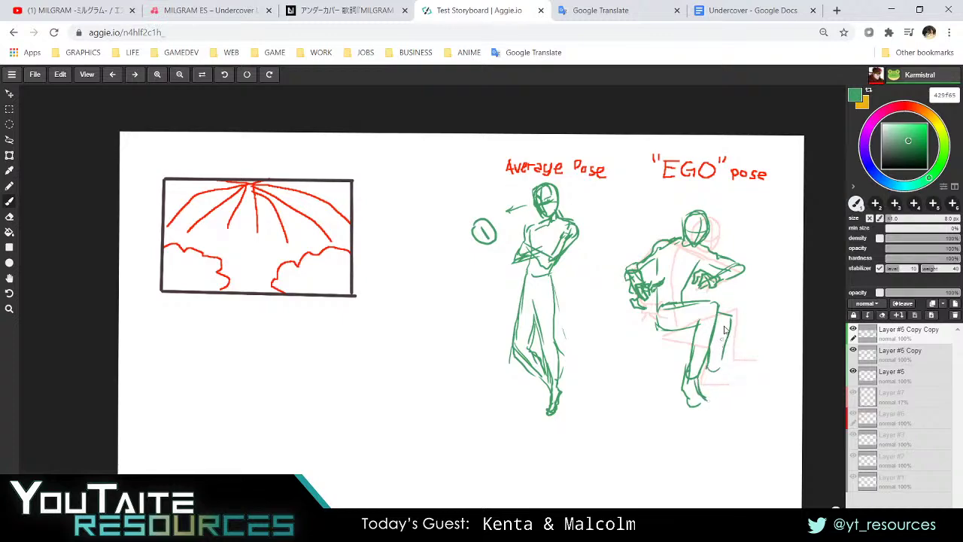
drag(728, 324, 707, 376)
mouse_move(669, 332)
mouse_down()
mouse_move(699, 320)
mouse_move(712, 348)
mouse_move(720, 324)
mouse_move(698, 335)
mouse_move(723, 330)
mouse_move(708, 386)
mouse_move(711, 368)
mouse_move(706, 407)
mouse_up()
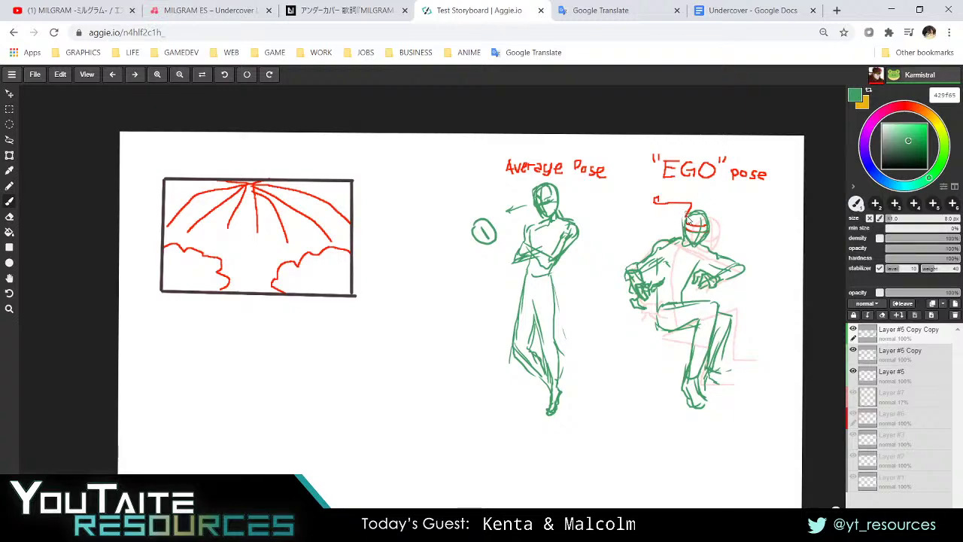
Step: Add a direction arrow beside the "EGO" figure's head and draw dark red (9f4247) headbands with trailing ends on both figures
mouse_move(748, 233)
mouse_down()
mouse_move(722, 212)
mouse_move(720, 221)
mouse_up()
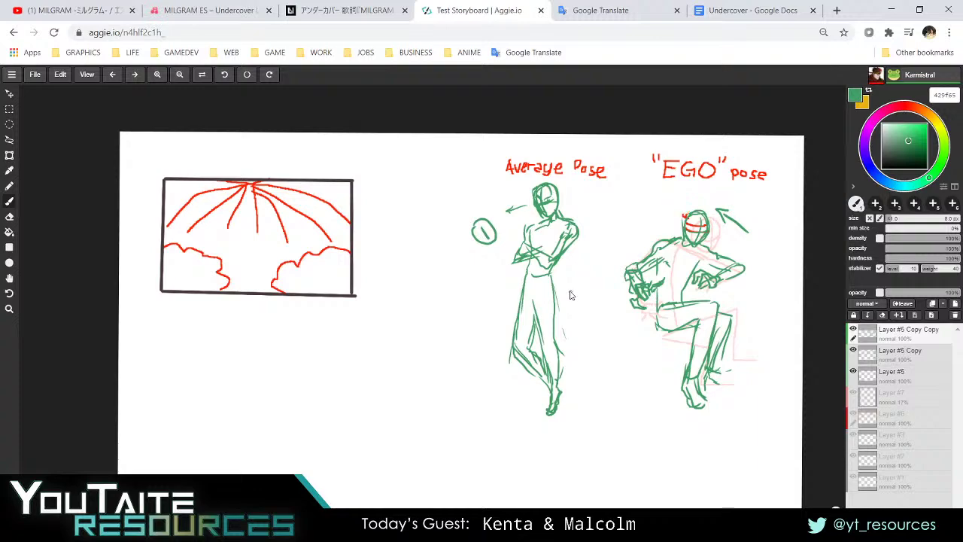
click(903, 113)
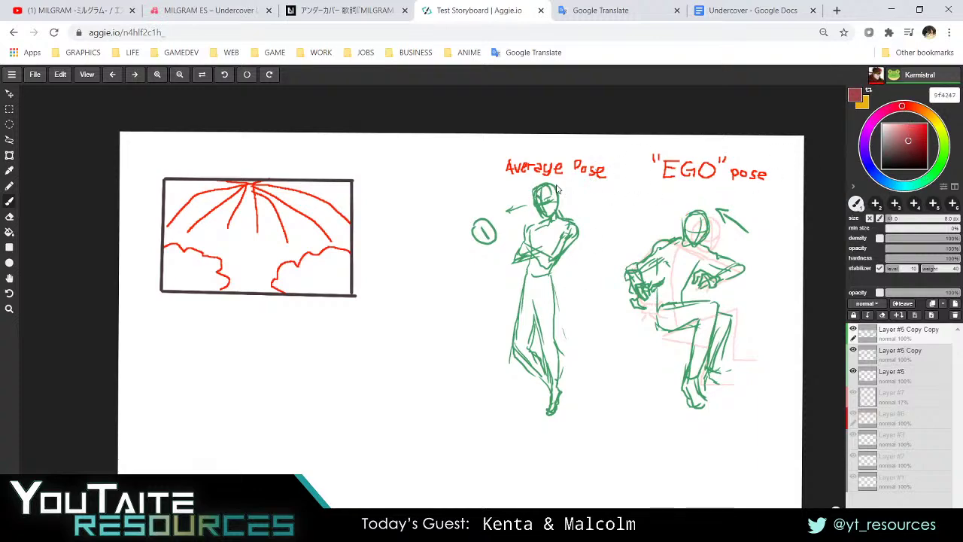
mouse_move(557, 188)
mouse_down()
mouse_move(538, 197)
mouse_move(555, 191)
mouse_move(585, 233)
mouse_move(567, 218)
mouse_move(573, 226)
mouse_up()
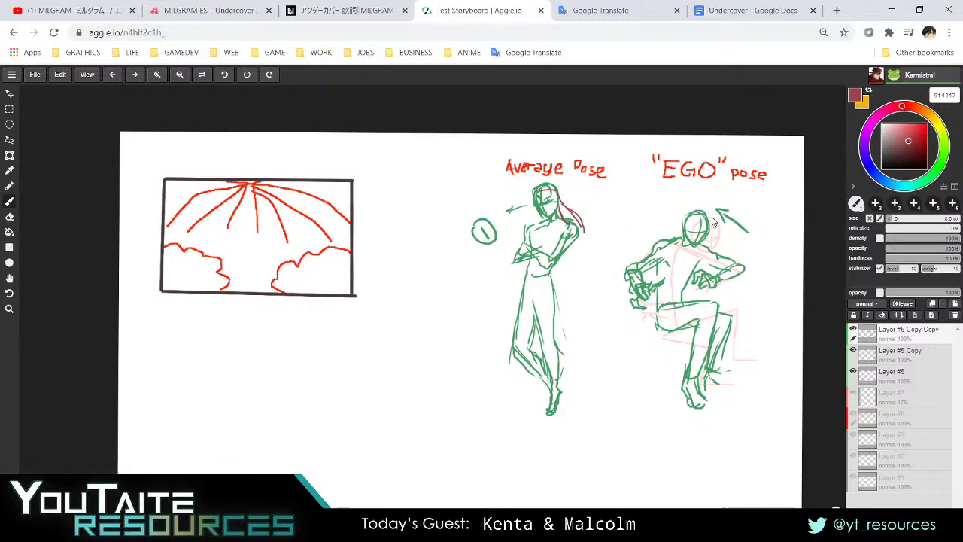
mouse_move(709, 220)
mouse_down()
mouse_move(682, 223)
mouse_move(662, 194)
mouse_move(683, 219)
mouse_move(659, 217)
mouse_up()
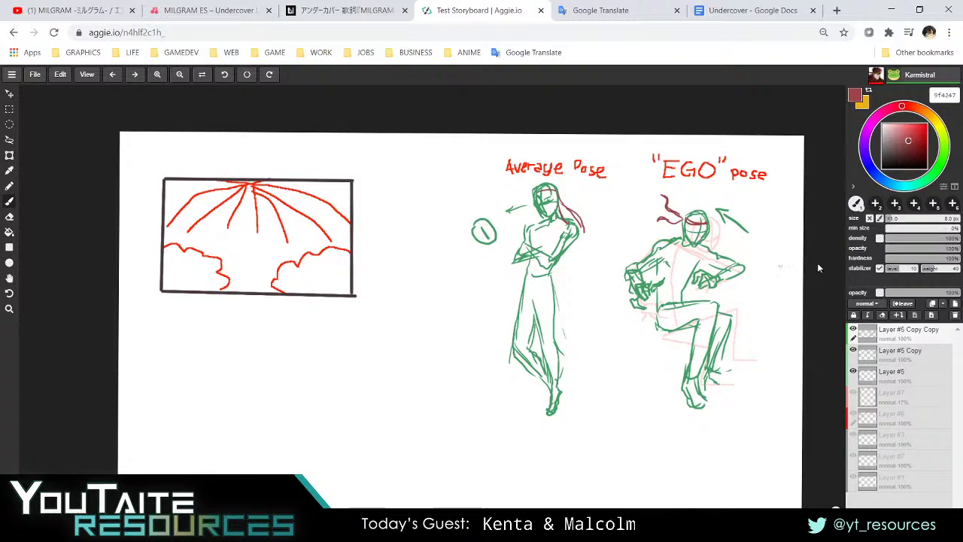
Step: Draw blue (42499f) clothing lines over the "EGO" figure's arms, torso and thighs, using the music video frame at 1:09 as reference
click(871, 170)
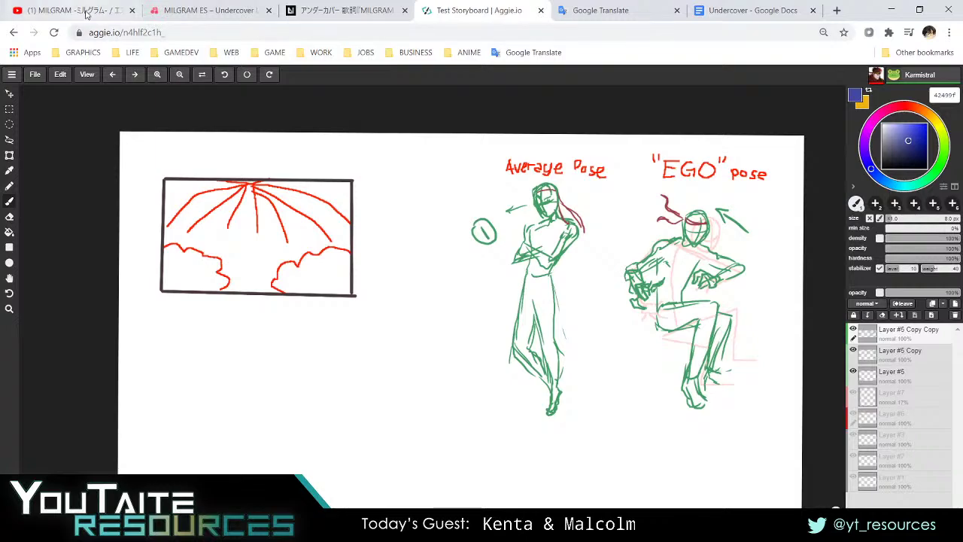
click(108, 10)
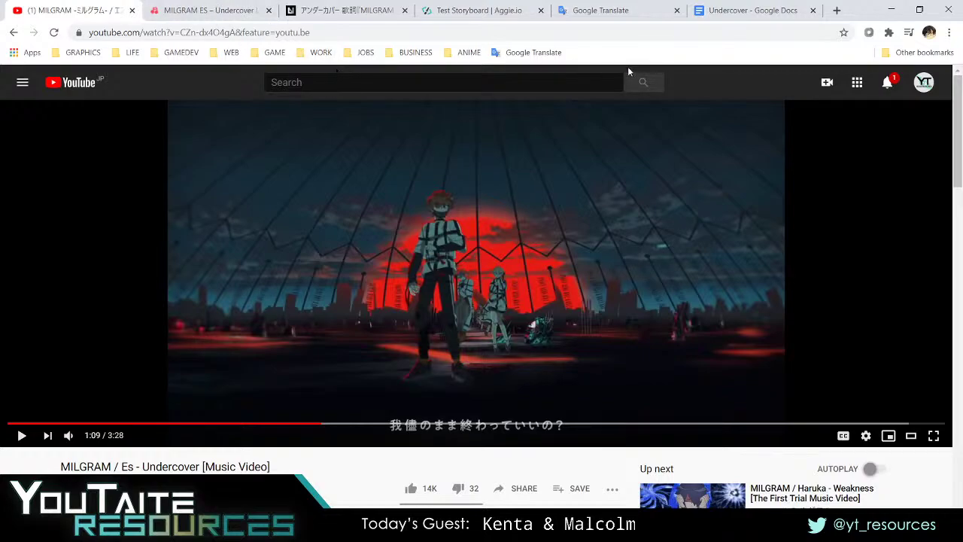
click(519, 10)
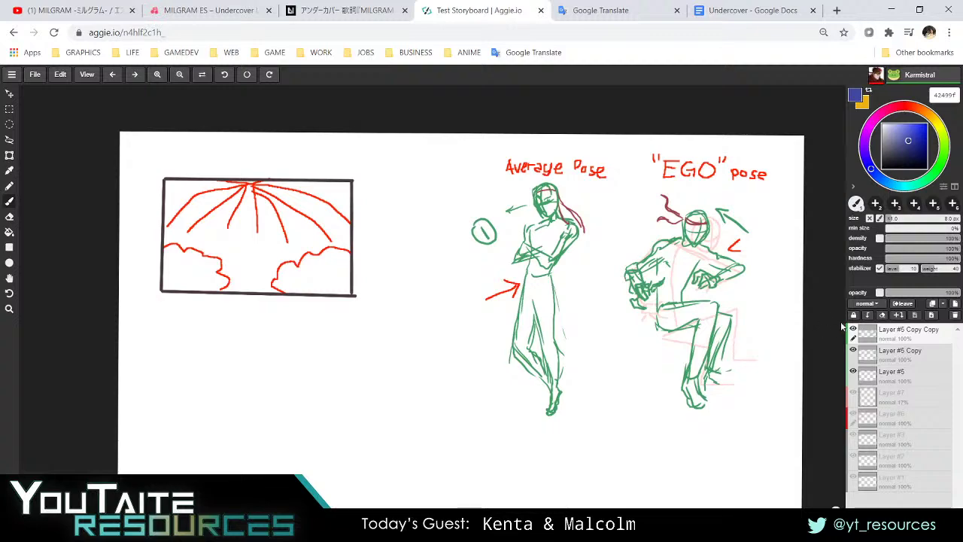
mouse_move(629, 269)
mouse_down()
mouse_move(634, 279)
mouse_move(633, 262)
mouse_move(653, 245)
mouse_move(659, 269)
mouse_move(661, 236)
mouse_up()
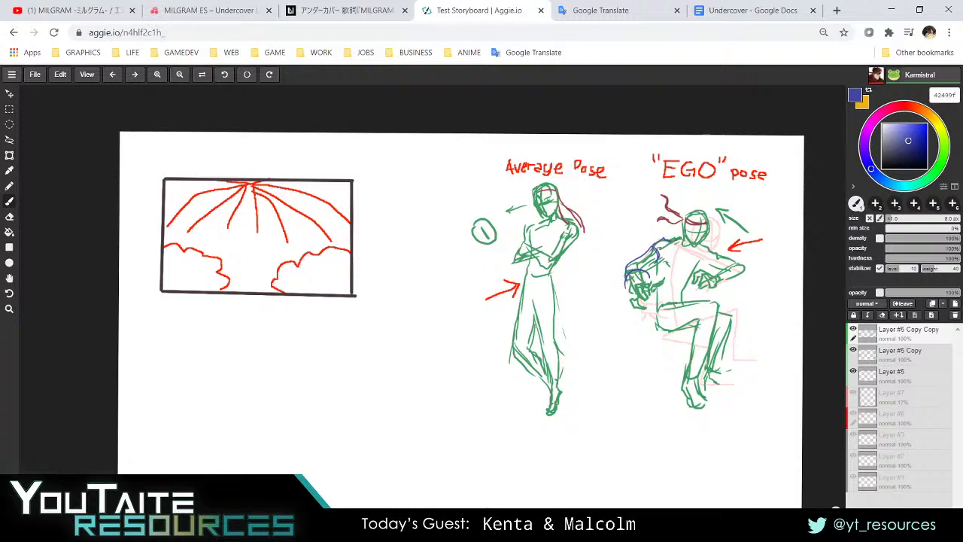
mouse_move(707, 263)
mouse_down()
mouse_move(739, 273)
mouse_move(691, 258)
mouse_move(717, 263)
mouse_move(668, 289)
mouse_move(659, 277)
mouse_move(699, 272)
mouse_up()
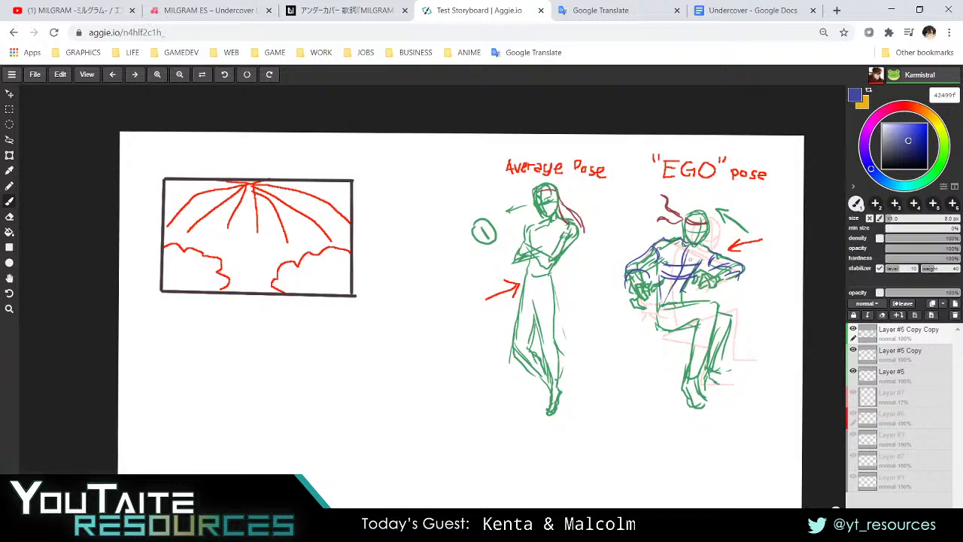
mouse_move(691, 254)
mouse_down()
mouse_move(657, 312)
mouse_move(654, 326)
mouse_move(663, 328)
mouse_up()
drag(674, 304, 685, 329)
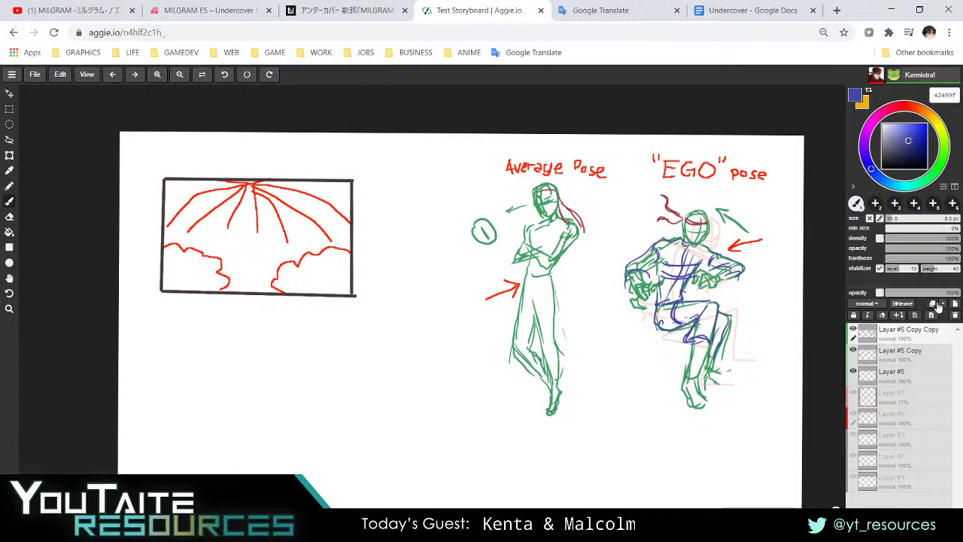
Step: Duplicate the active layer and check the music video frame at 1:09 as a background reference before returning to the canvas
click(909, 128)
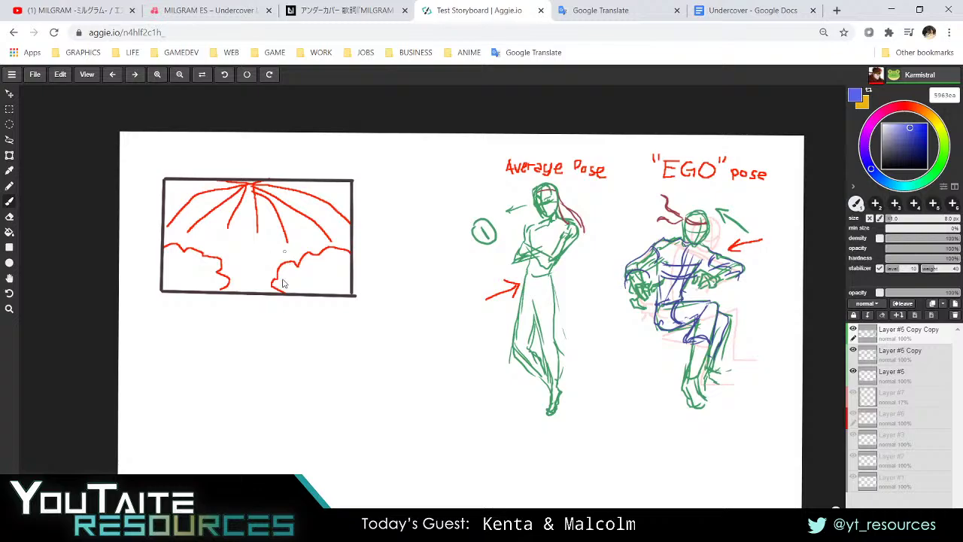
key(ctrl+j)
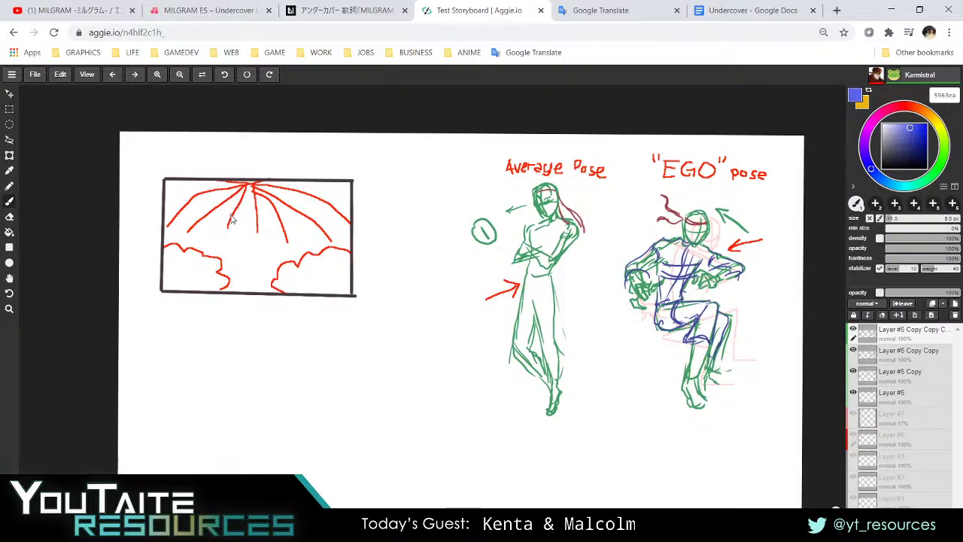
click(57, 6)
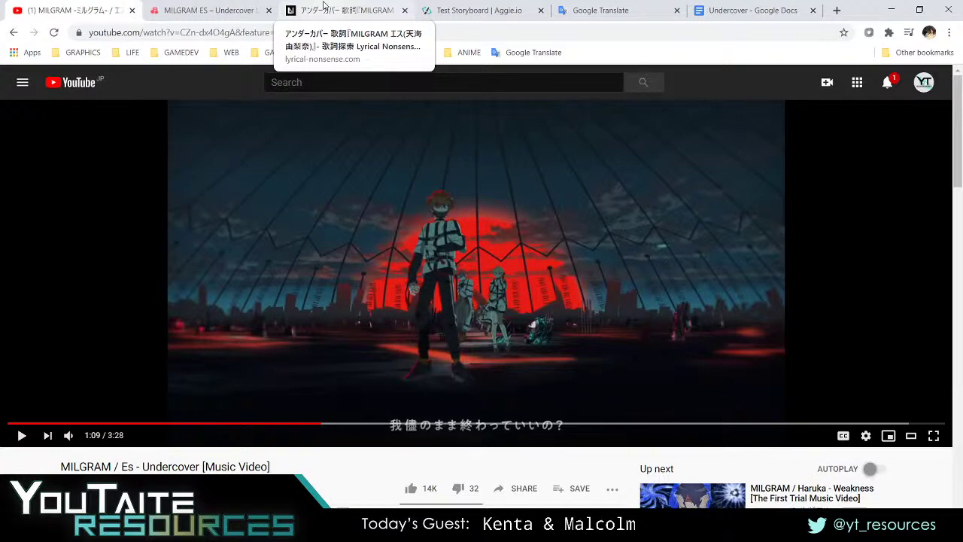
click(510, 6)
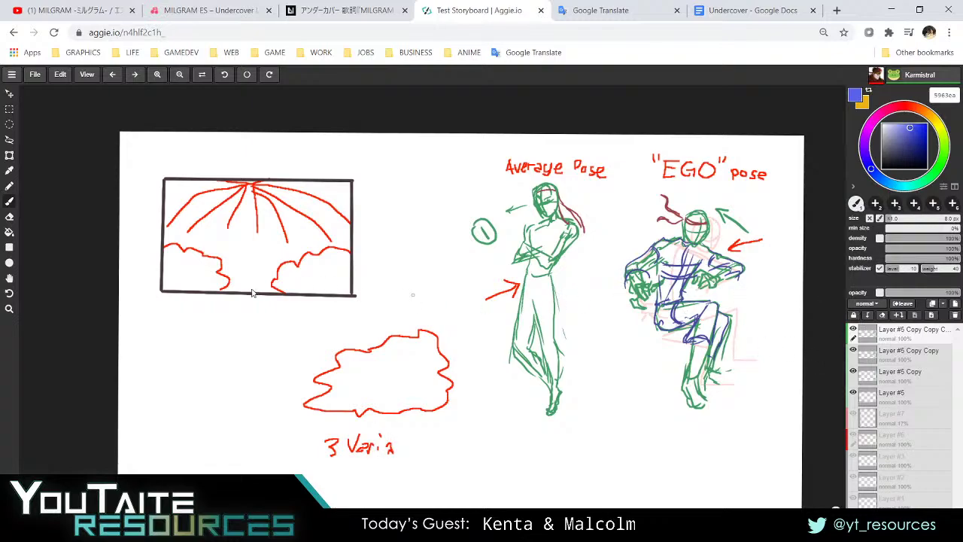
Step: Sketch a long, flat, jagged shape in muted blue (7c81b9) below the framed background and label it "white" with an arrow
click(895, 136)
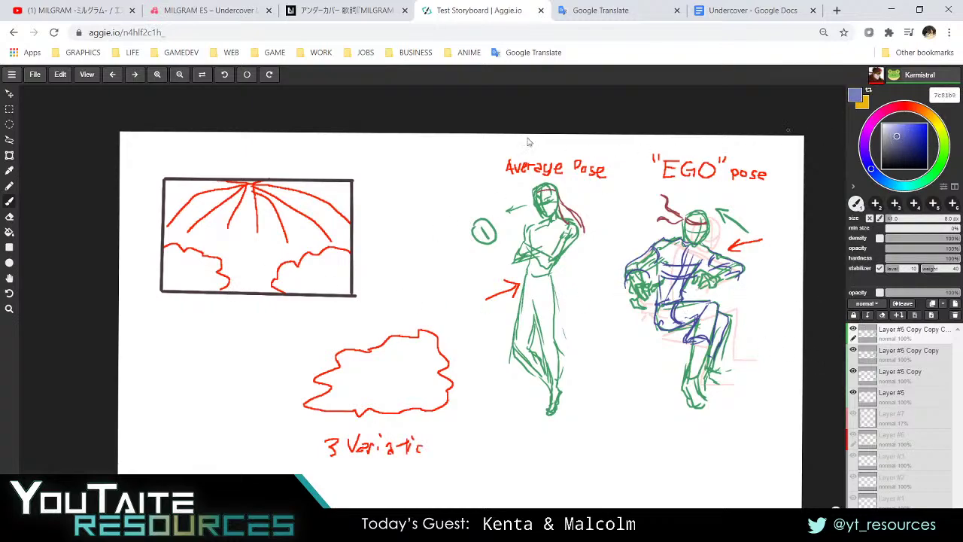
mouse_move(245, 331)
mouse_down()
mouse_move(328, 316)
mouse_move(295, 336)
mouse_move(365, 318)
mouse_move(366, 328)
mouse_up()
mouse_move(304, 340)
mouse_down()
mouse_move(372, 332)
mouse_move(346, 336)
mouse_up()
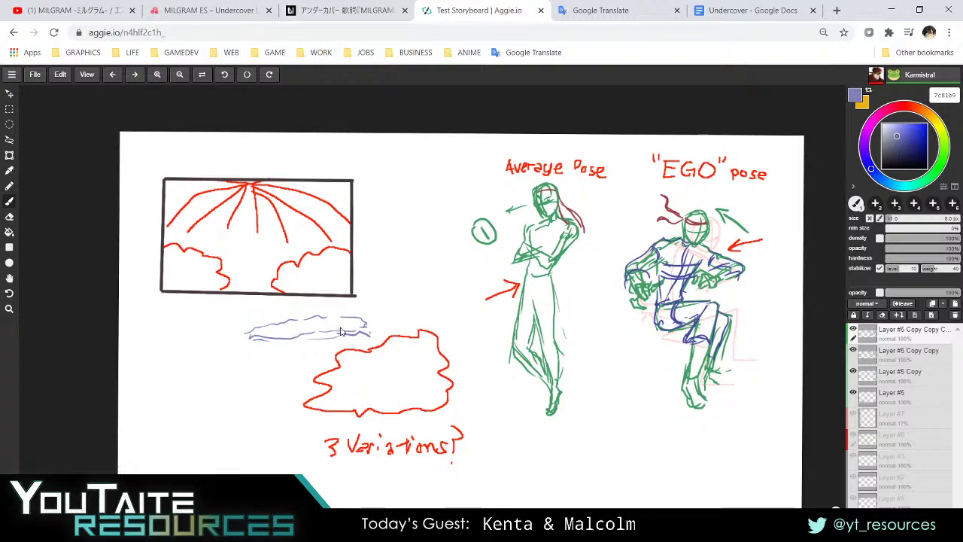
mouse_move(262, 336)
mouse_down()
mouse_move(233, 335)
mouse_move(290, 330)
mouse_move(301, 316)
mouse_move(387, 331)
mouse_move(373, 340)
mouse_up()
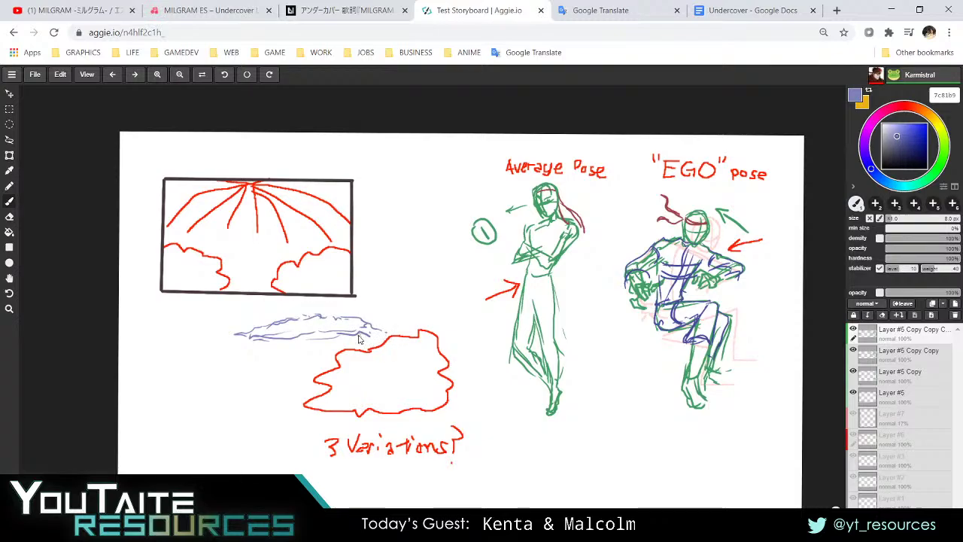
drag(372, 336, 380, 326)
drag(348, 311, 354, 327)
drag(369, 300, 400, 288)
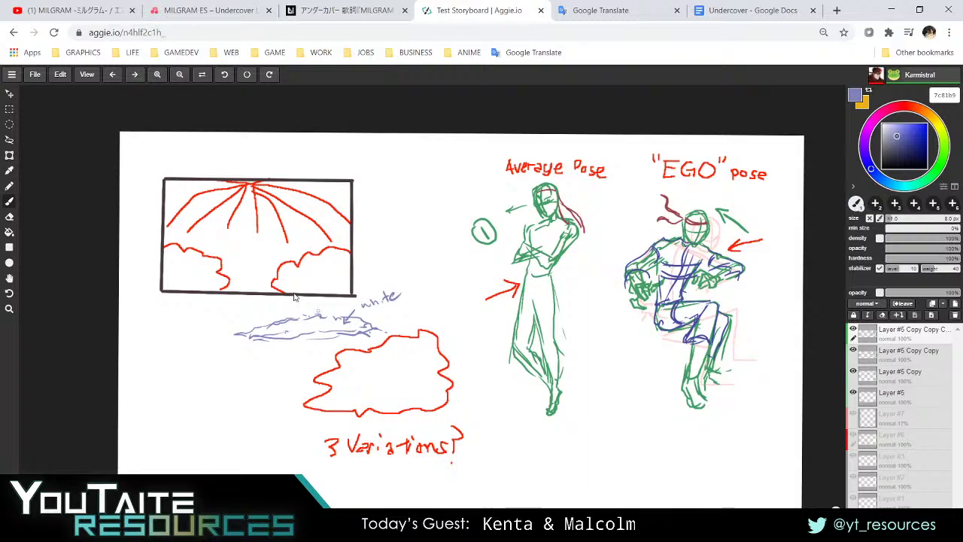
Step: Draw horizontal streaks extending from the flat blue shape and write "x3" after the "white" label
mouse_move(172, 315)
mouse_down()
mouse_move(270, 310)
mouse_move(212, 319)
mouse_up()
mouse_move(147, 334)
mouse_down()
mouse_move(217, 332)
mouse_move(153, 343)
mouse_move(234, 340)
mouse_up()
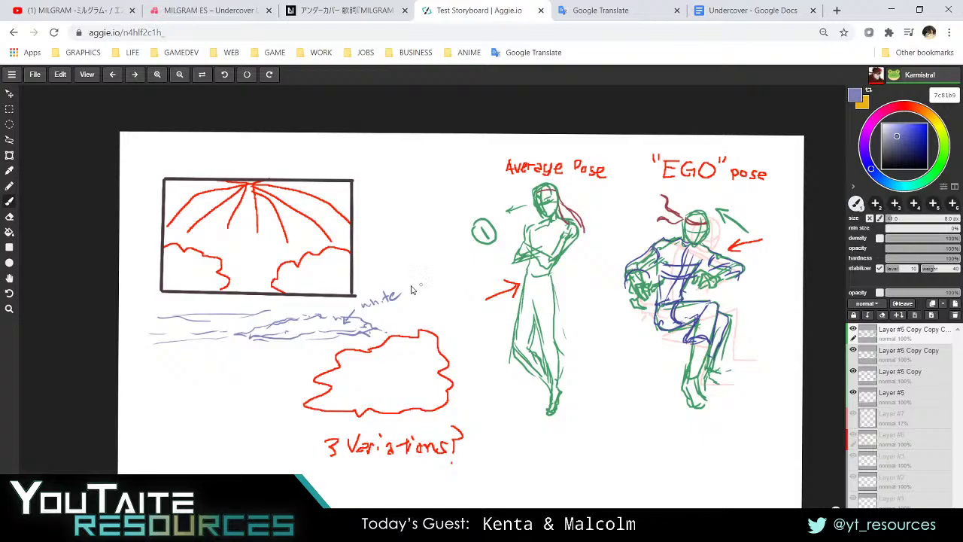
drag(411, 280, 420, 290)
mouse_move(419, 279)
mouse_down()
mouse_move(412, 291)
mouse_move(428, 278)
mouse_move(423, 285)
mouse_up()
Step: On Layer #5 Copy Copy, write a muted red (b97c81) silhouette note with an arrow beside the "EGO" figure
click(923, 360)
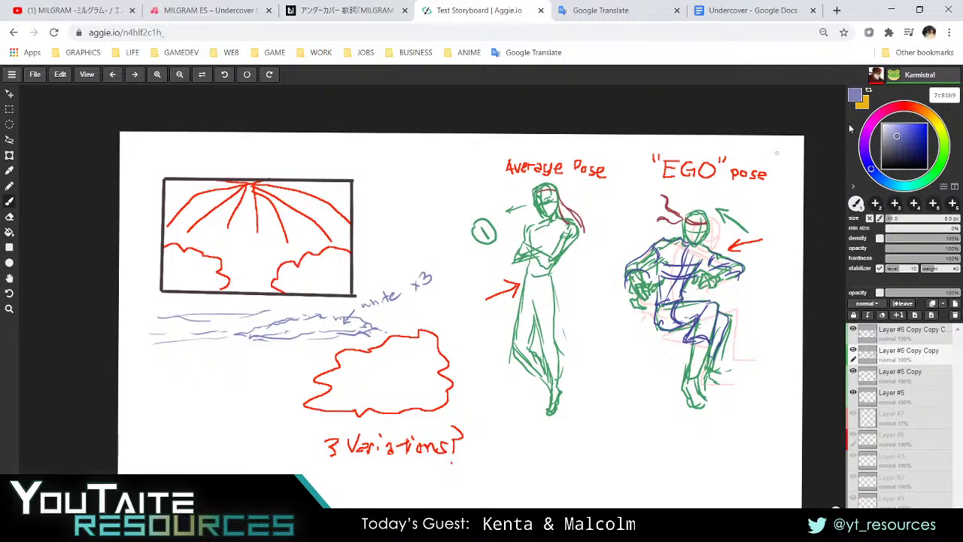
click(899, 107)
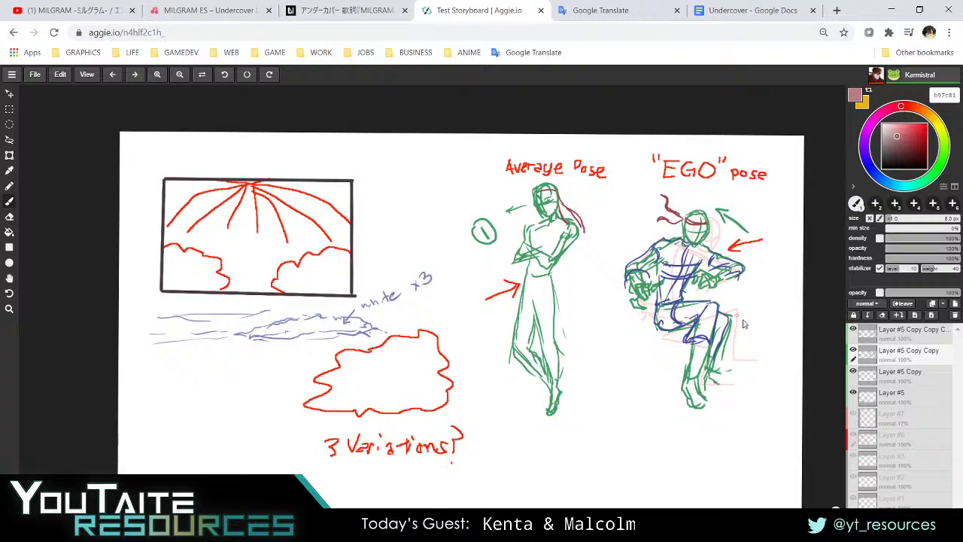
mouse_move(748, 289)
mouse_down()
mouse_move(730, 289)
mouse_move(774, 280)
mouse_up()
click(780, 273)
click(780, 278)
mouse_move(743, 304)
mouse_down()
mouse_move(773, 295)
mouse_move(764, 312)
mouse_move(767, 303)
mouse_move(743, 312)
mouse_move(753, 319)
mouse_move(789, 280)
mouse_up()
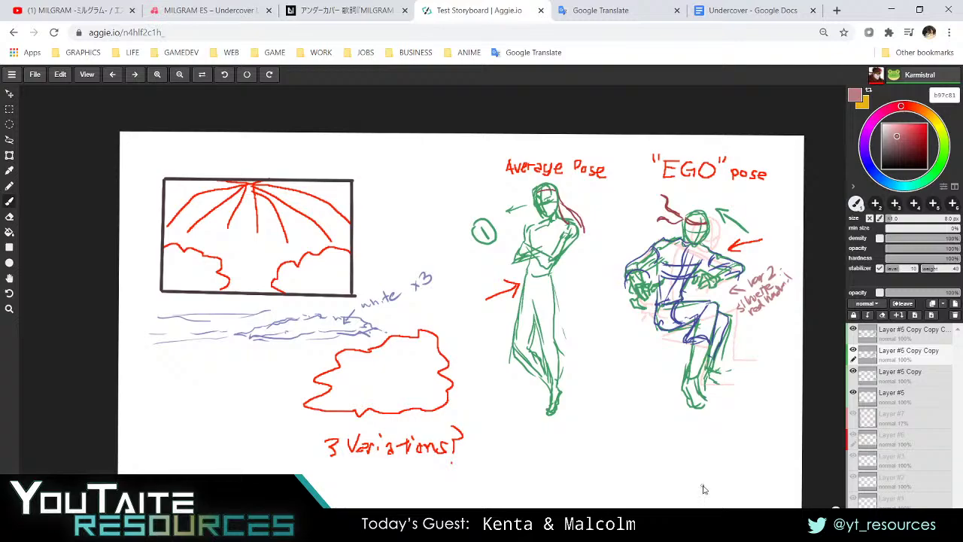
Step: Switch to the PowerPoint slide show and advance past "Storyboard Finished!" to the photo of the hand-drawn storyboard pages
mouse_move(700, 526)
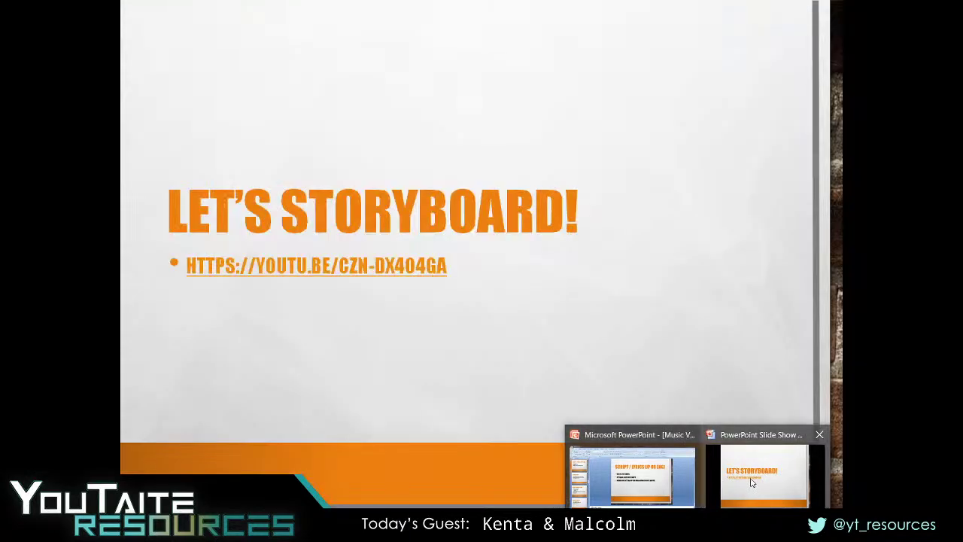
click(750, 482)
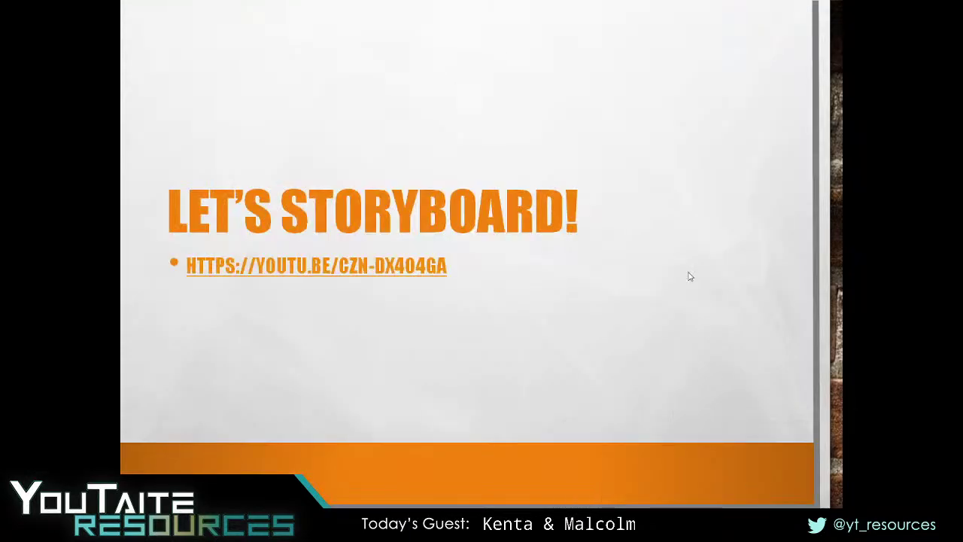
click(675, 204)
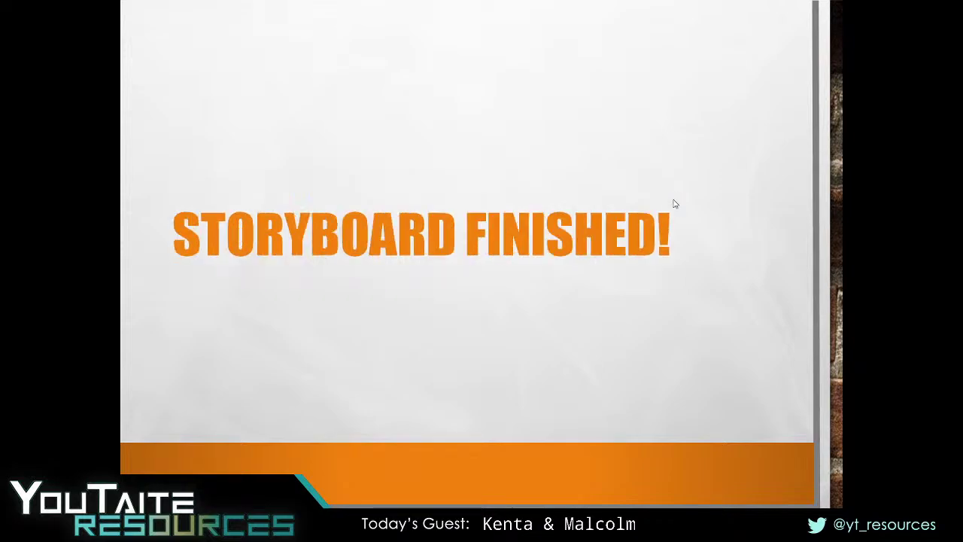
click(675, 204)
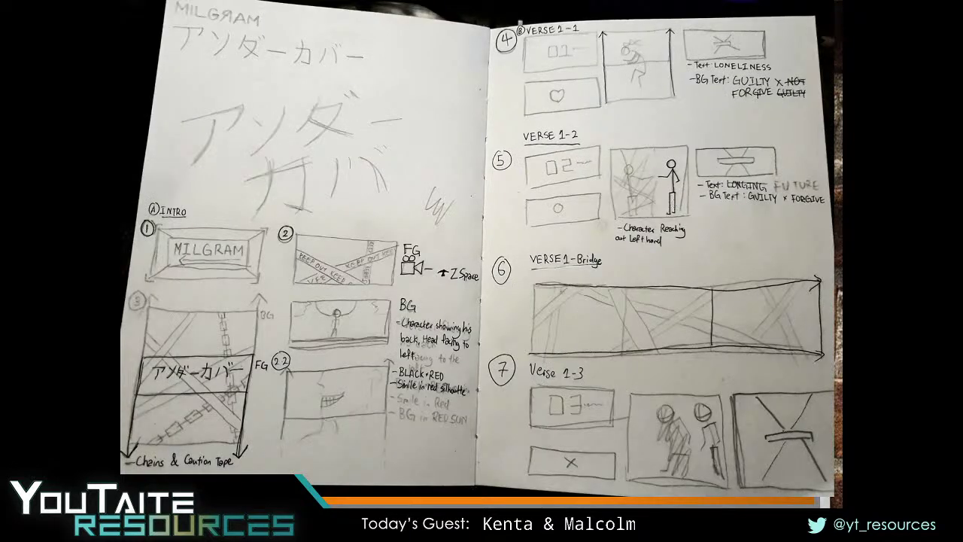
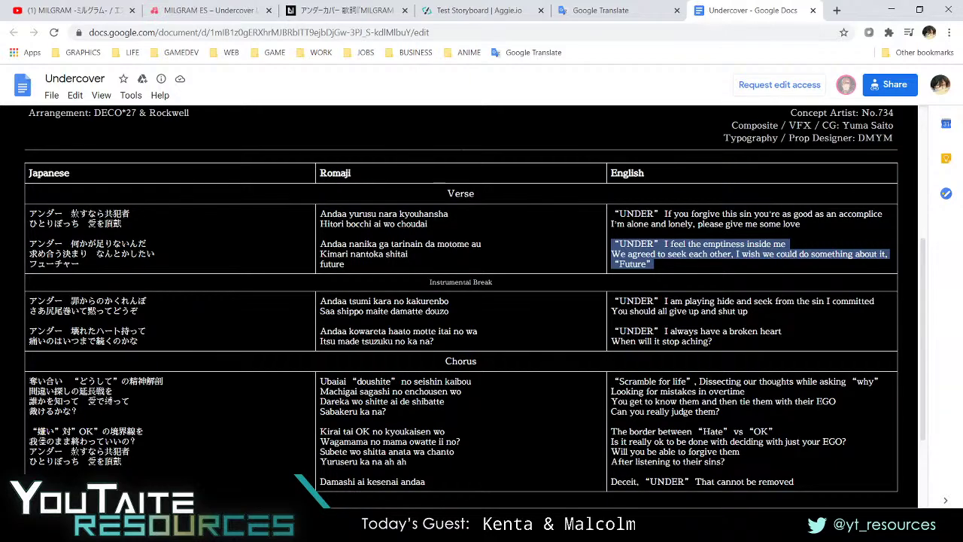
Step: Switch to Photos and place the widened storyboard photo window beside the English lyrics of the Undercover document
key(alt+Tab)
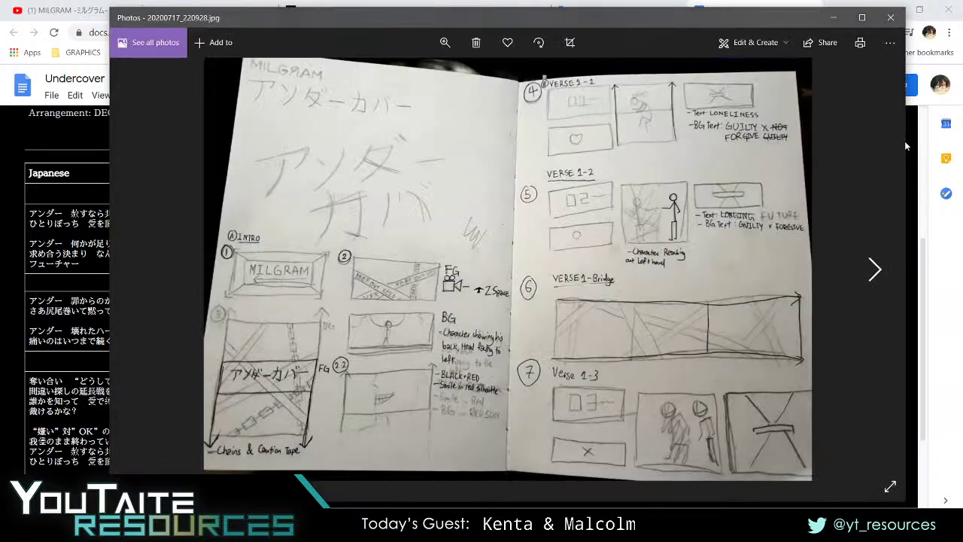
drag(904, 140, 668, 170)
drag(524, 20, 447, 32)
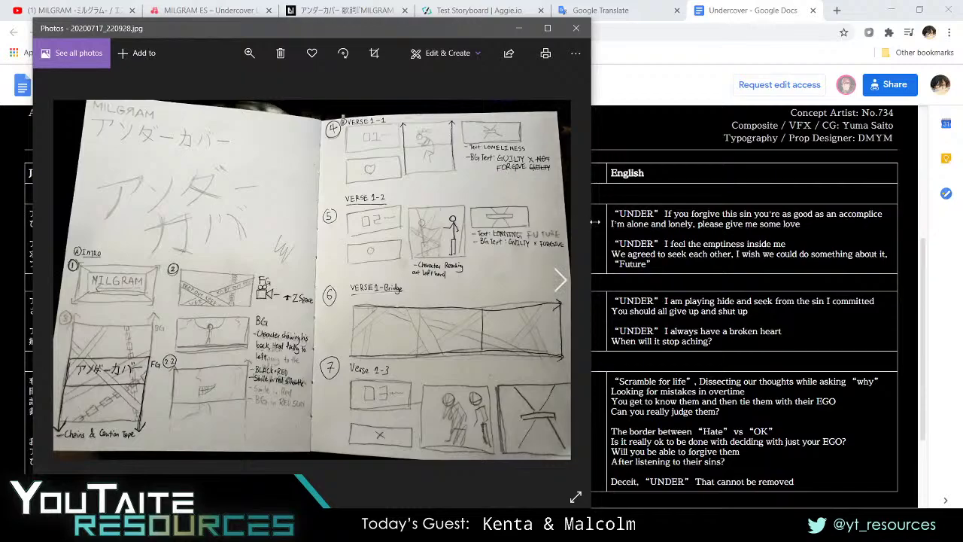
drag(592, 219, 621, 219)
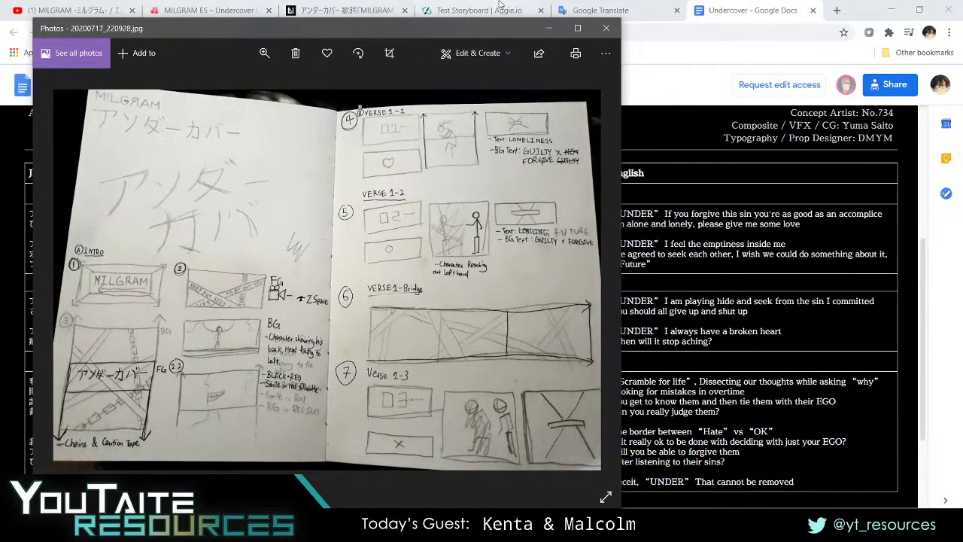
drag(494, 31, 460, 27)
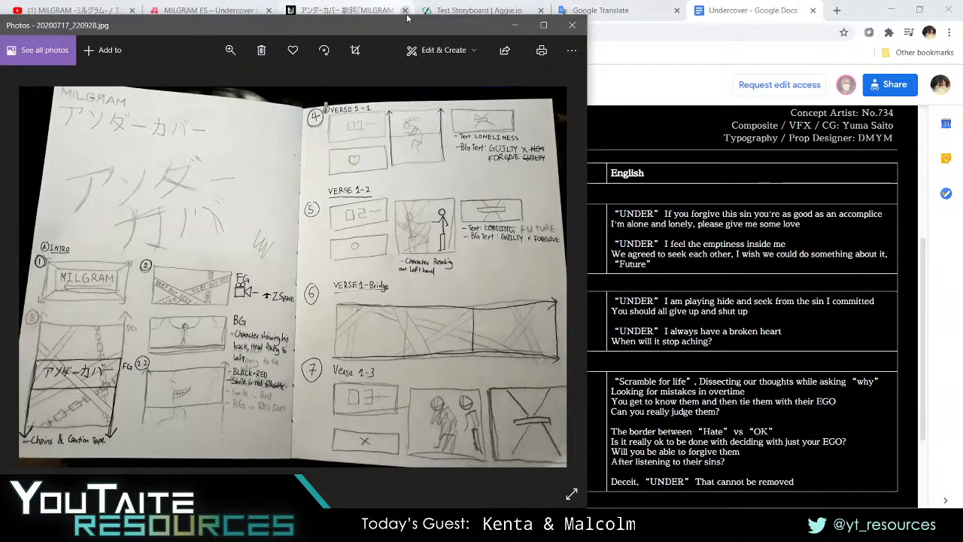
drag(406, 28, 426, 31)
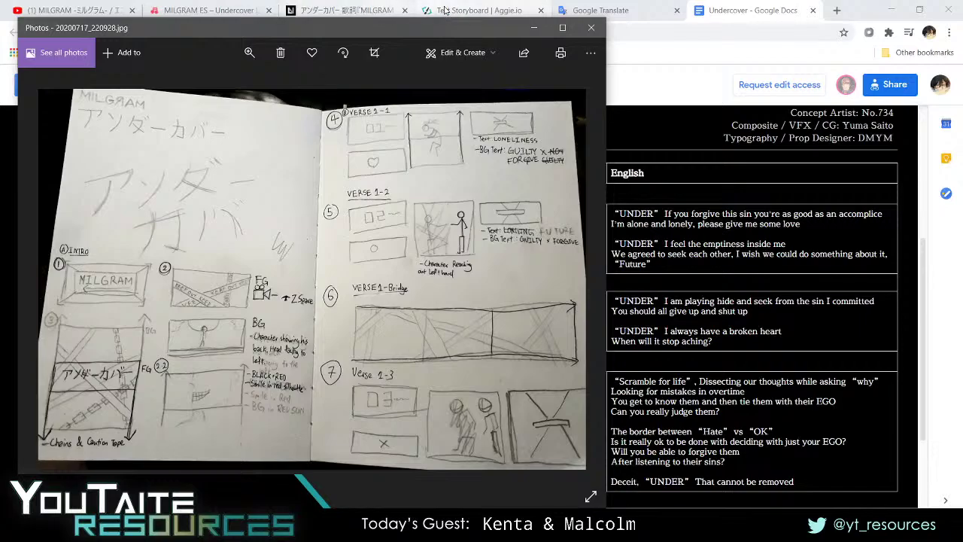
Step: Compare the Test Storyboard canvas with the storyboard photo and return to the Undercover lyrics document
click(445, 11)
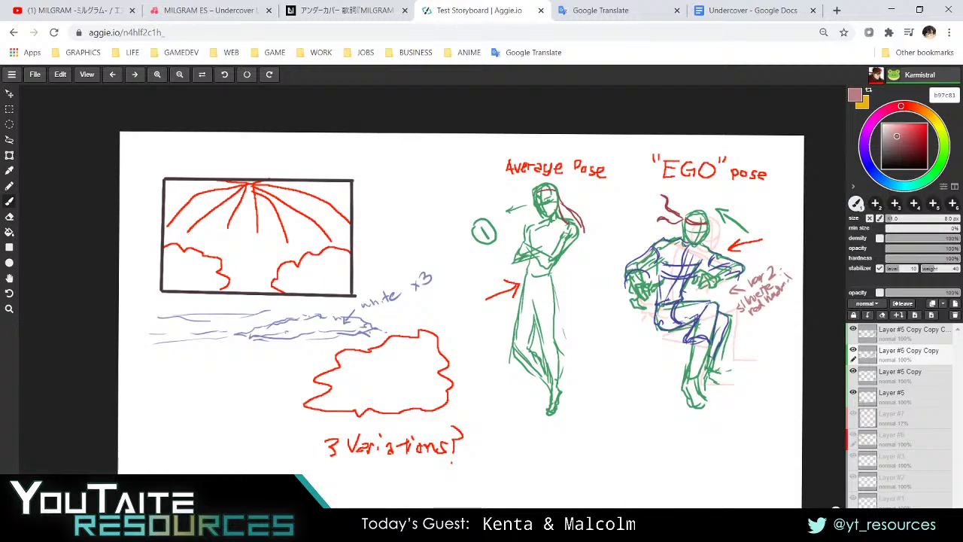
key(alt+Tab)
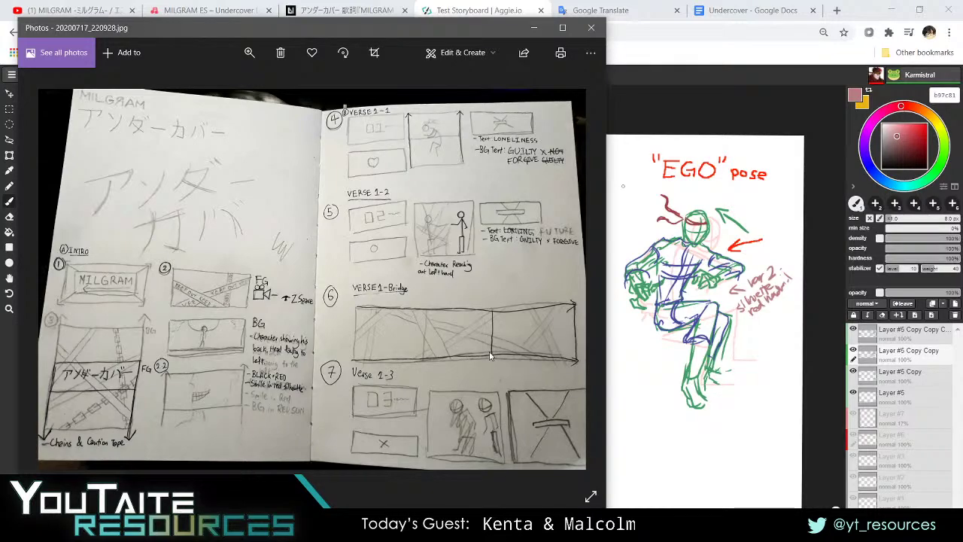
click(715, 6)
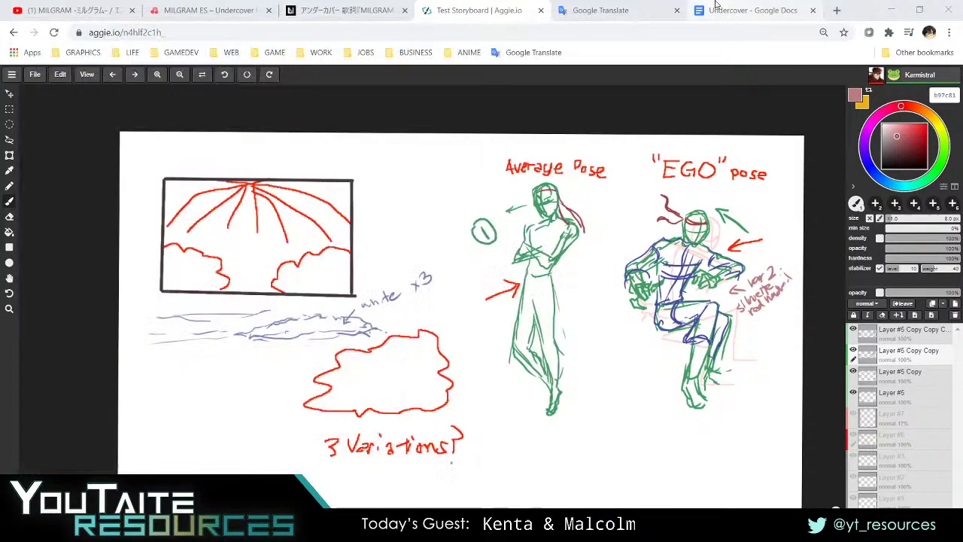
click(716, 9)
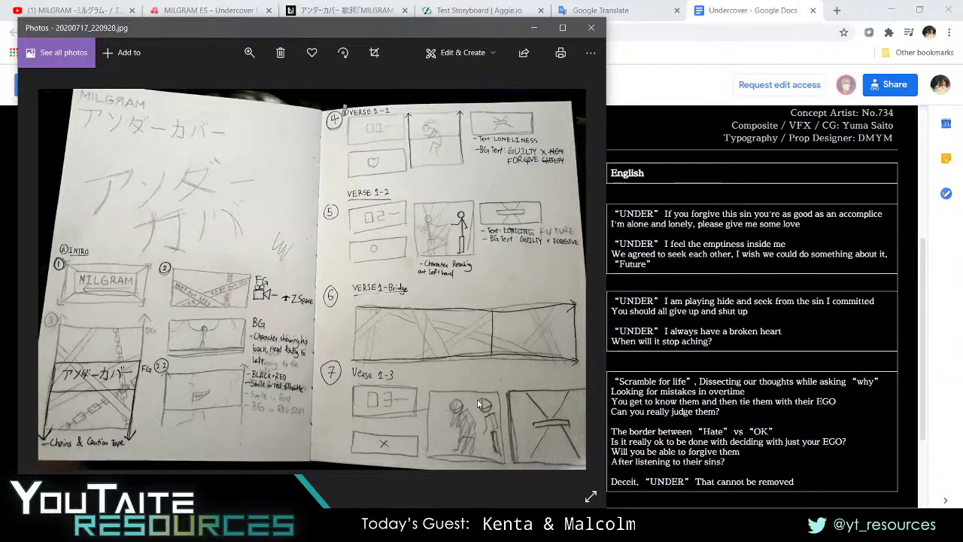
Step: On the Aggie.io canvas, label the "Average Pose" figure "C1" and the "EGO" pose figure "C2" in muted red (b97c81)
click(487, 10)
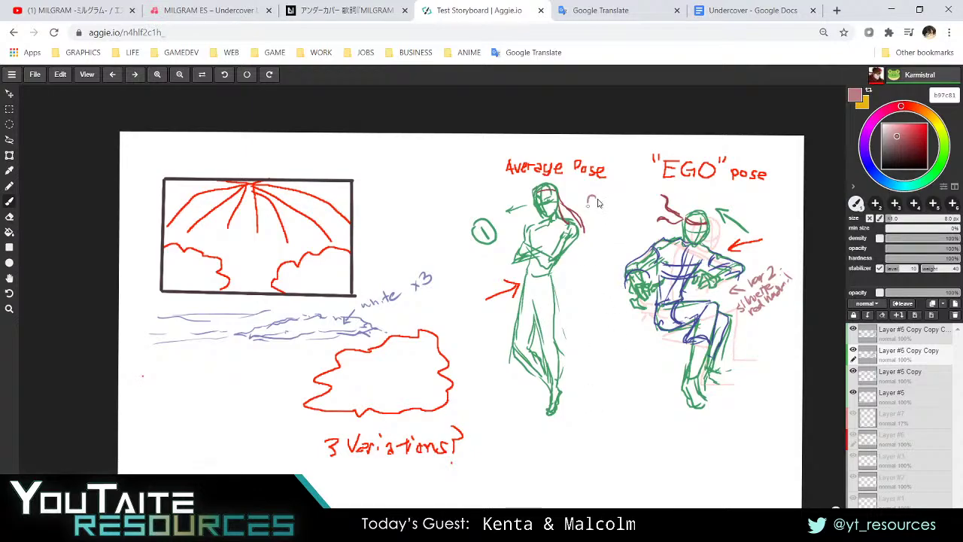
drag(601, 193, 601, 206)
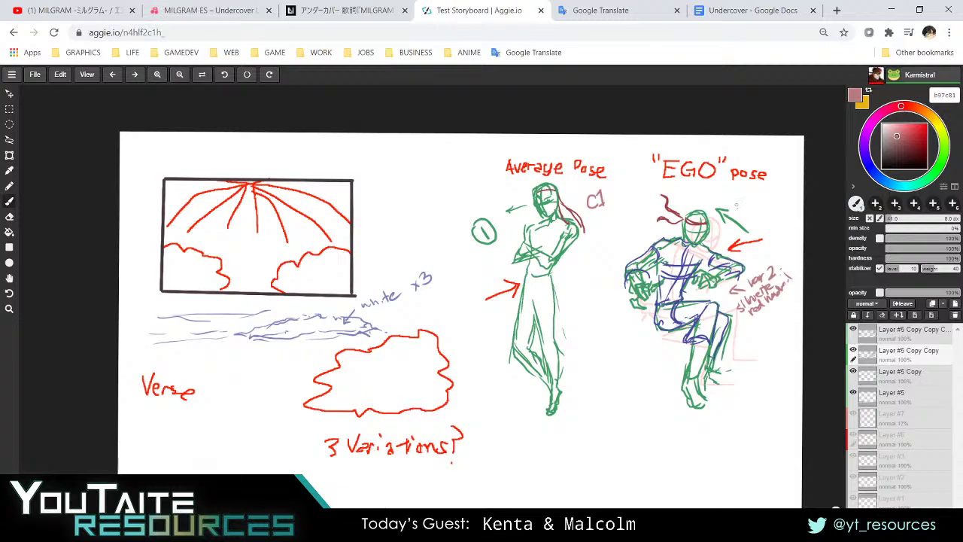
mouse_move(737, 203)
mouse_down()
mouse_move(736, 215)
mouse_move(754, 214)
mouse_up()
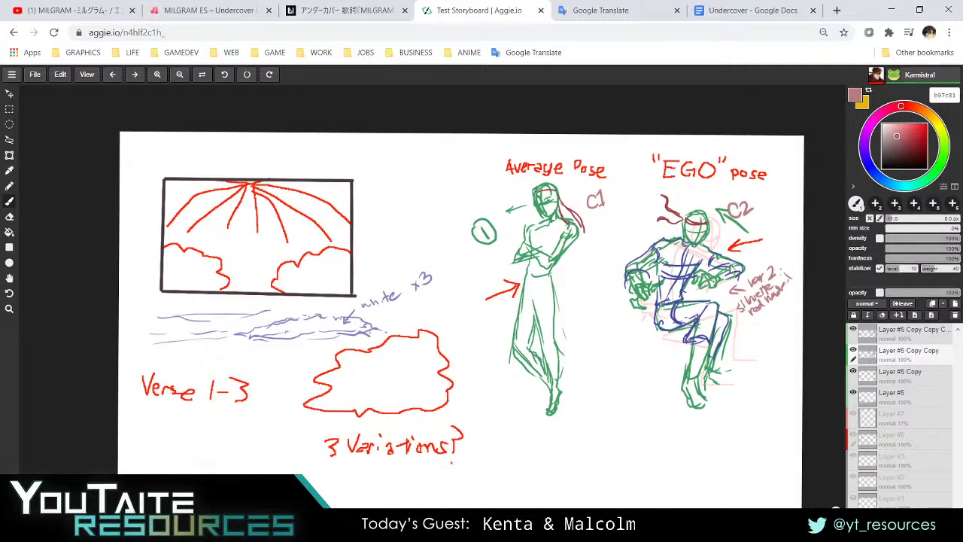
mouse_move(182, 416)
mouse_down()
mouse_move(160, 438)
mouse_move(165, 454)
mouse_move(187, 450)
mouse_move(183, 418)
mouse_move(167, 431)
mouse_move(225, 410)
mouse_up()
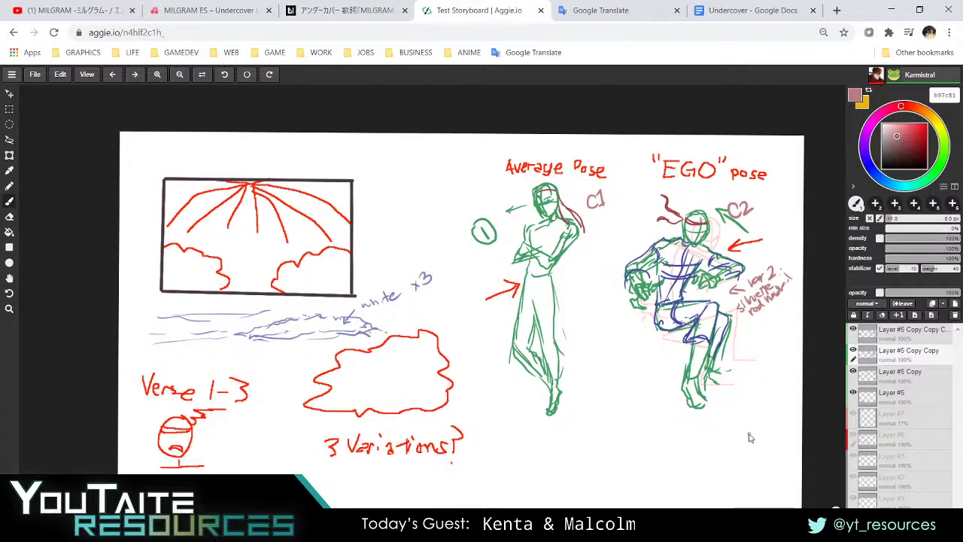
key(ctrl+z)
key(ctrl+z)
key(ctrl+z)
key(ctrl+z)
key(ctrl+z)
key(ctrl+z)
key(ctrl+z)
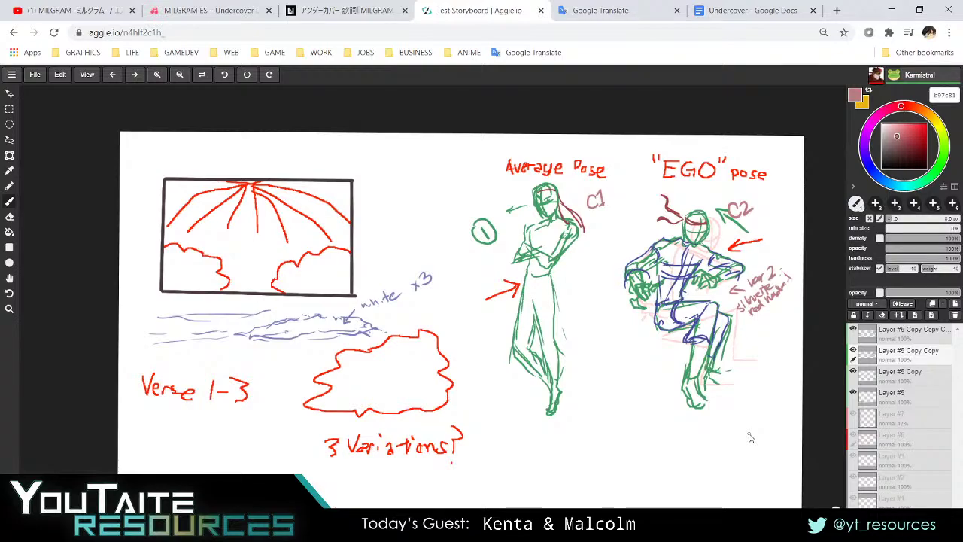
mouse_move(185, 417)
mouse_down()
mouse_move(165, 427)
mouse_move(193, 420)
mouse_move(178, 416)
mouse_move(184, 439)
mouse_move(192, 427)
mouse_up()
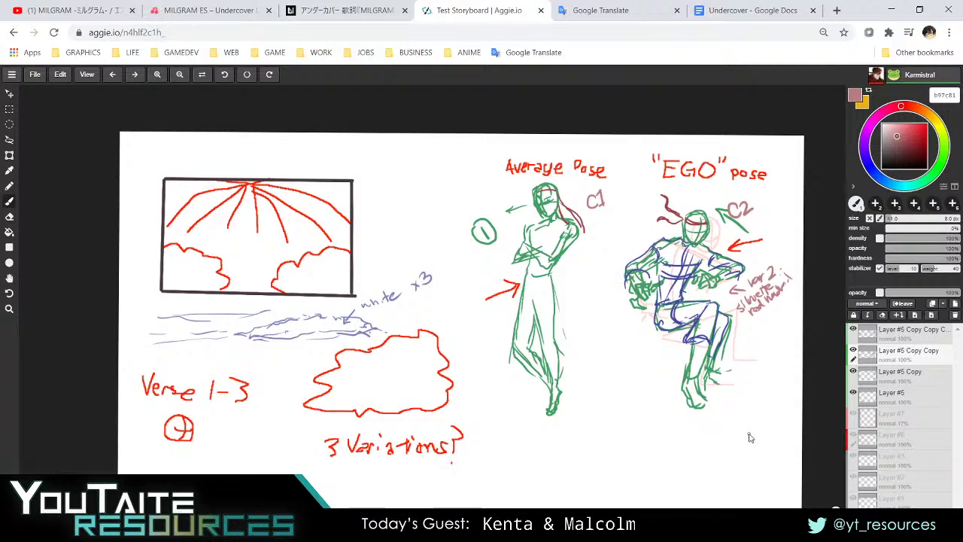
key(ctrl+z)
key(ctrl+z)
drag(191, 418, 179, 443)
drag(238, 416, 221, 473)
mouse_move(183, 442)
mouse_down()
mouse_move(199, 459)
mouse_move(224, 435)
mouse_up()
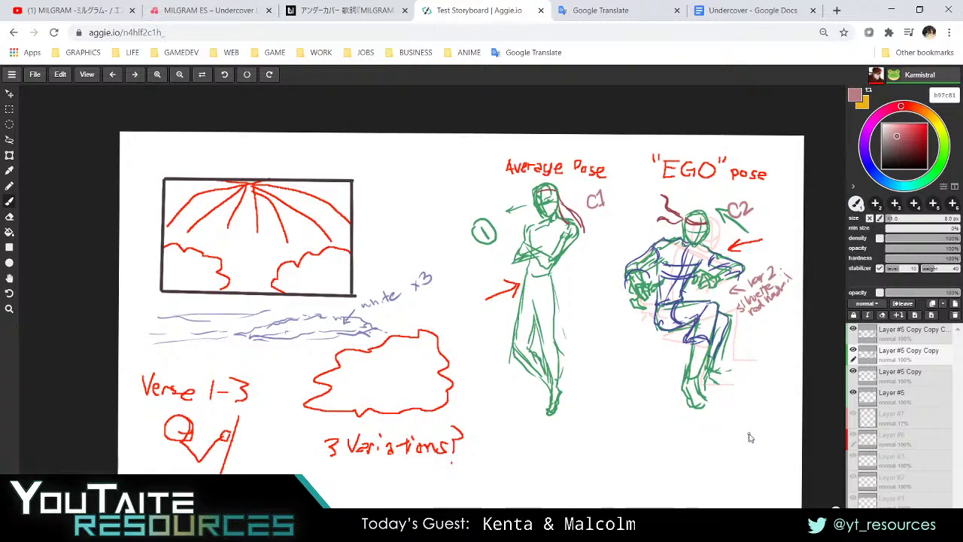
mouse_move(180, 442)
mouse_down()
mouse_move(159, 466)
mouse_move(182, 473)
mouse_up()
key(ctrl+z)
key(ctrl+z)
key(ctrl+z)
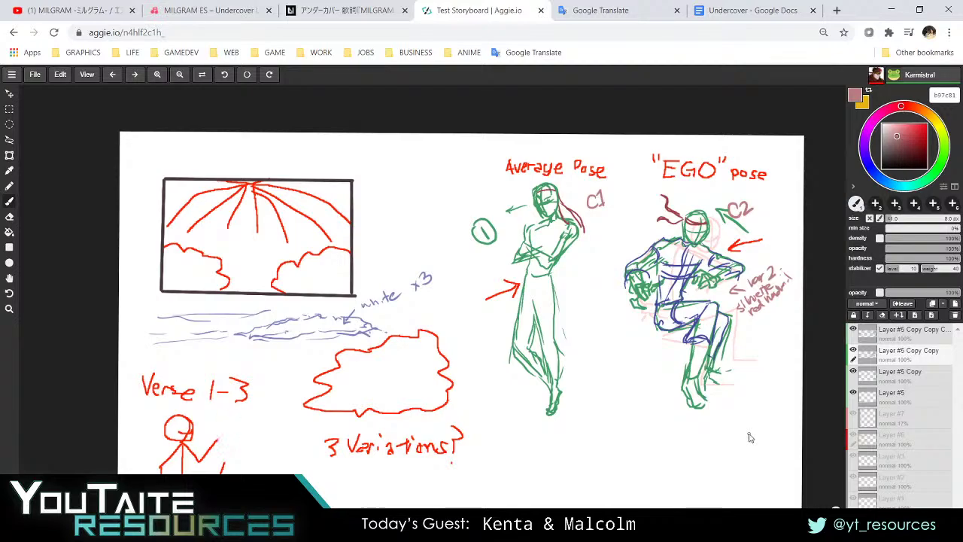
key(ctrl+z)
key(ctrl+z)
key(ctrl+z)
key(ctrl+z)
key(ctrl+z)
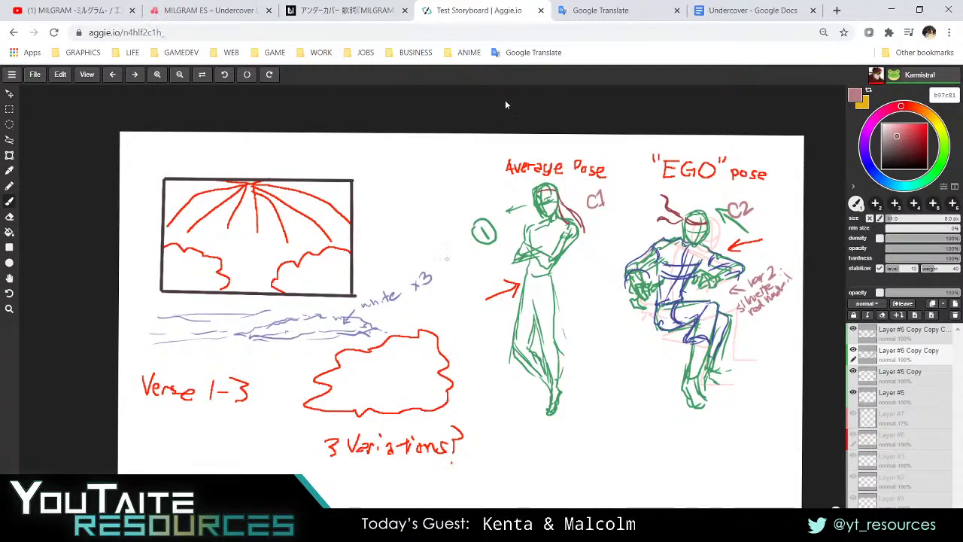
Step: Switch to Photos and review the hand-drawn storyboard pages from the intro through Verse 1-4 and the break
click(668, 530)
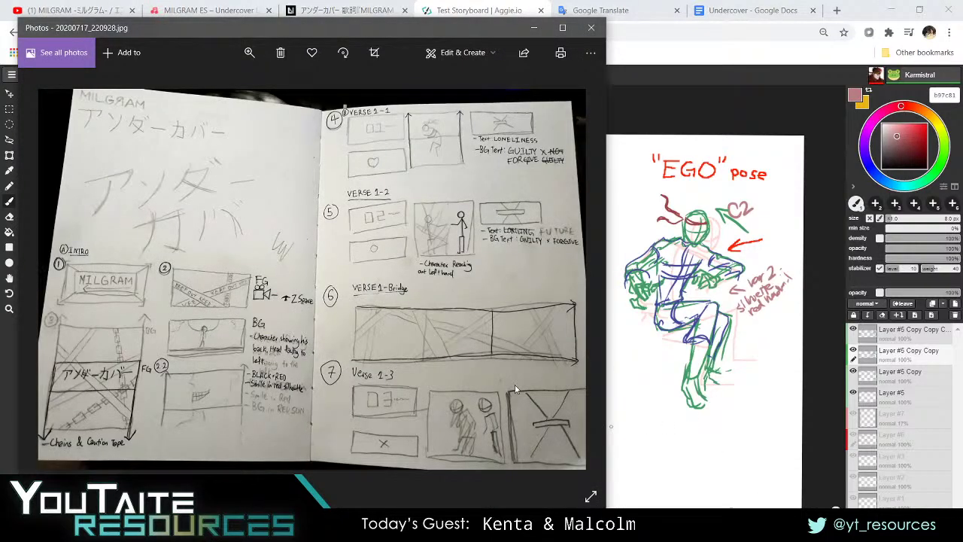
key(Right)
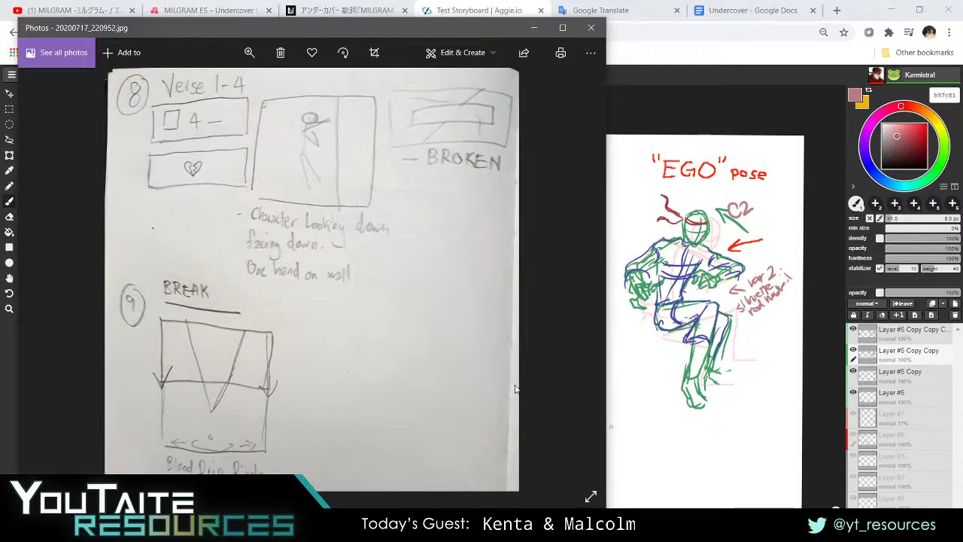
scroll(515, 389, down, 1)
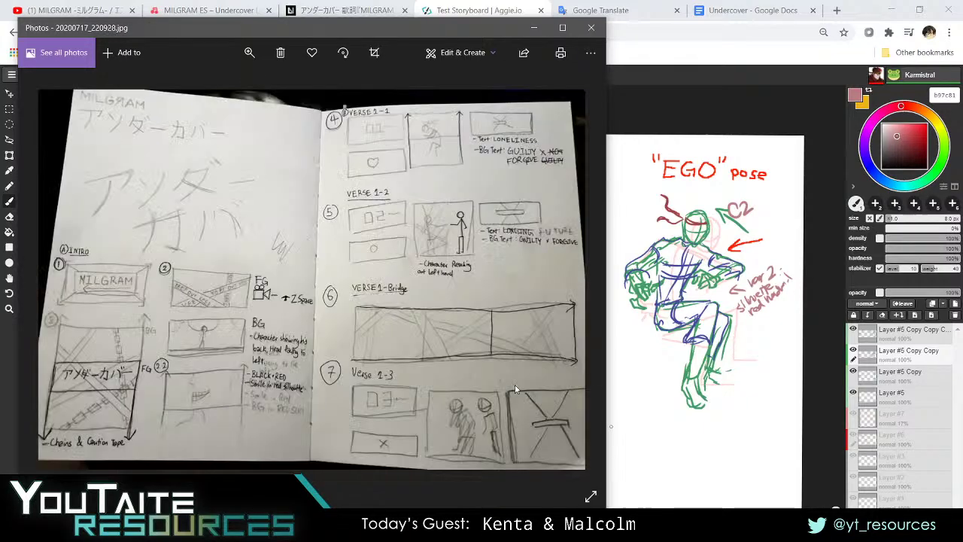
scroll(514, 389, up, 1)
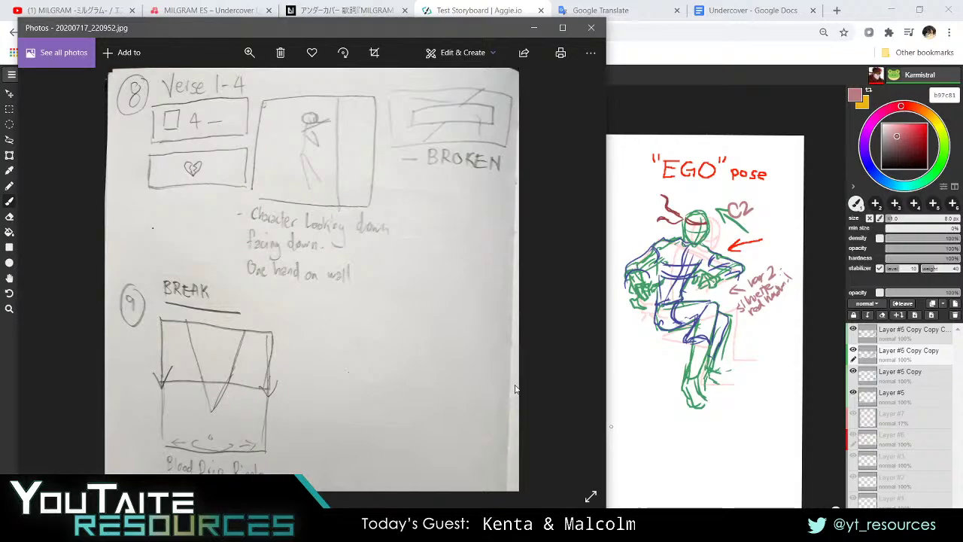
key(Left)
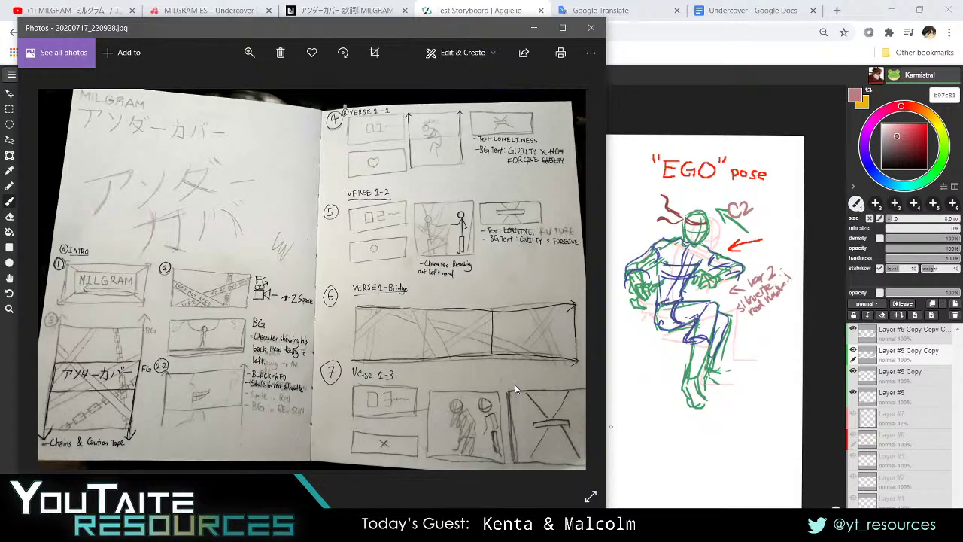
key(Right)
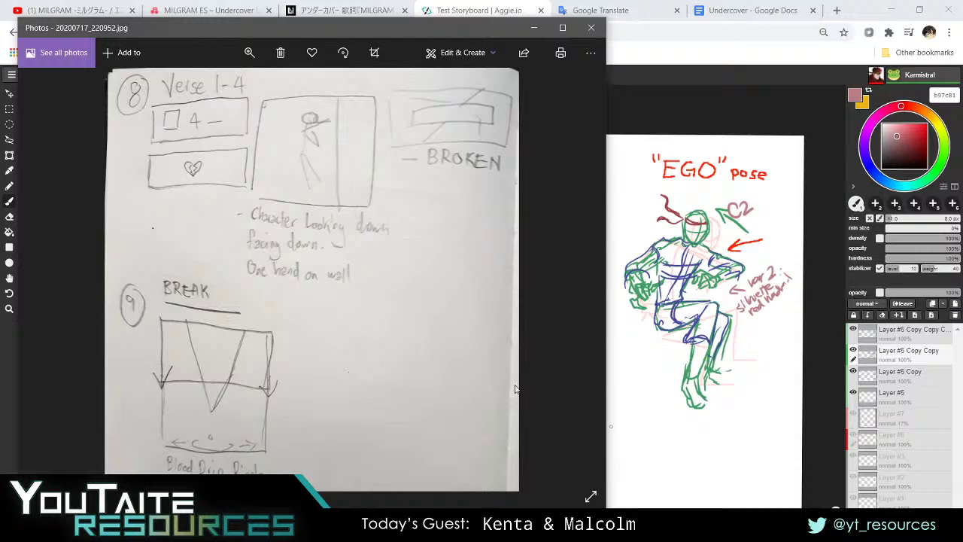
Step: Back in Aggie.io, duplicate the topmost layer and sketch a small muted red figure against a wall below "Verse 1-3"
key(alt+Tab)
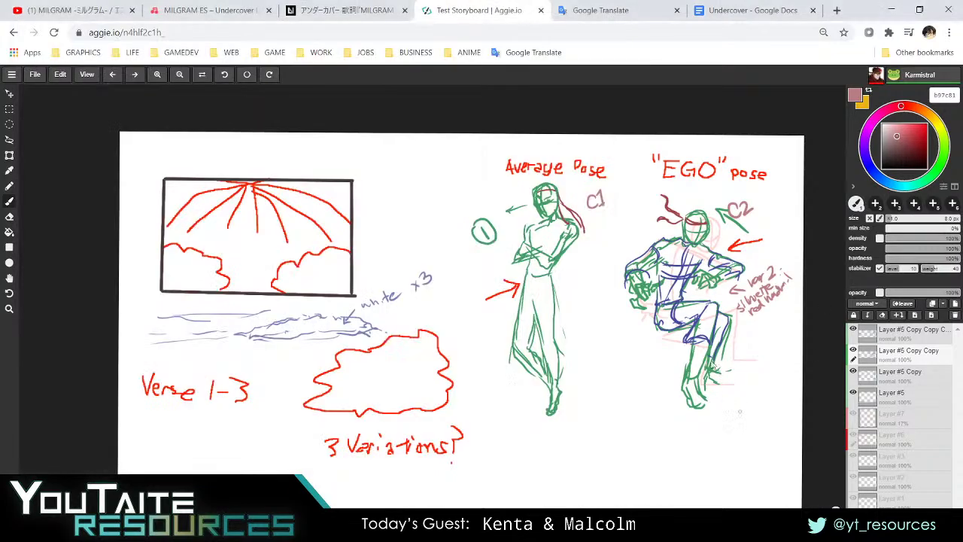
click(888, 333)
click(931, 315)
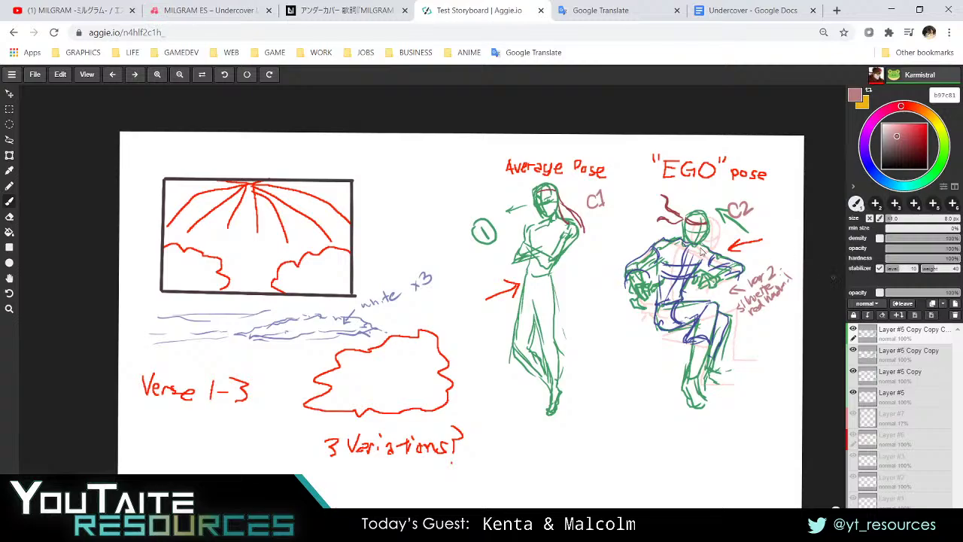
mouse_move(166, 412)
mouse_down()
mouse_move(170, 439)
mouse_move(158, 433)
mouse_move(167, 447)
mouse_up()
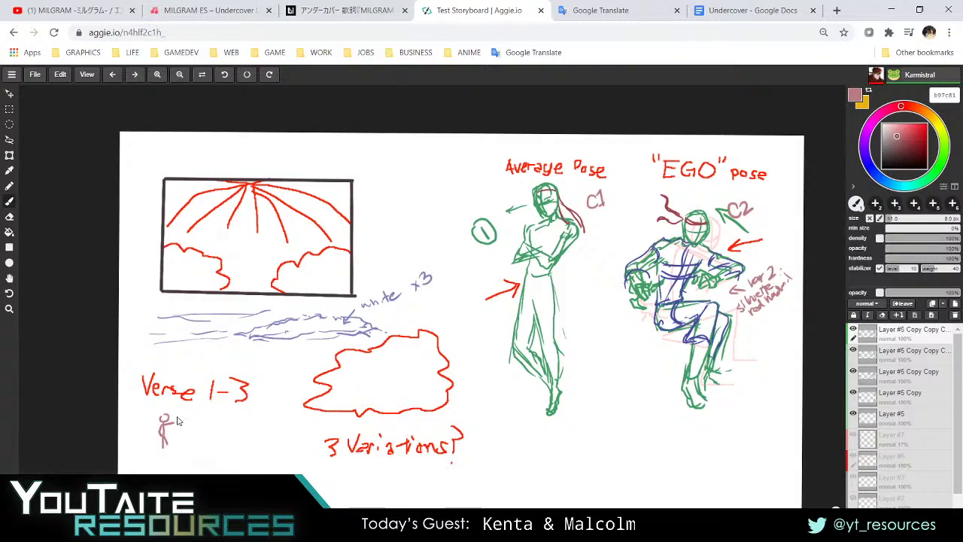
drag(175, 413, 176, 451)
Step: Sketch two small red figures side by side near the canvas bottom, redoing the second one
mouse_move(202, 458)
mouse_down()
mouse_move(195, 463)
mouse_move(210, 460)
mouse_move(203, 470)
mouse_move(223, 471)
mouse_up()
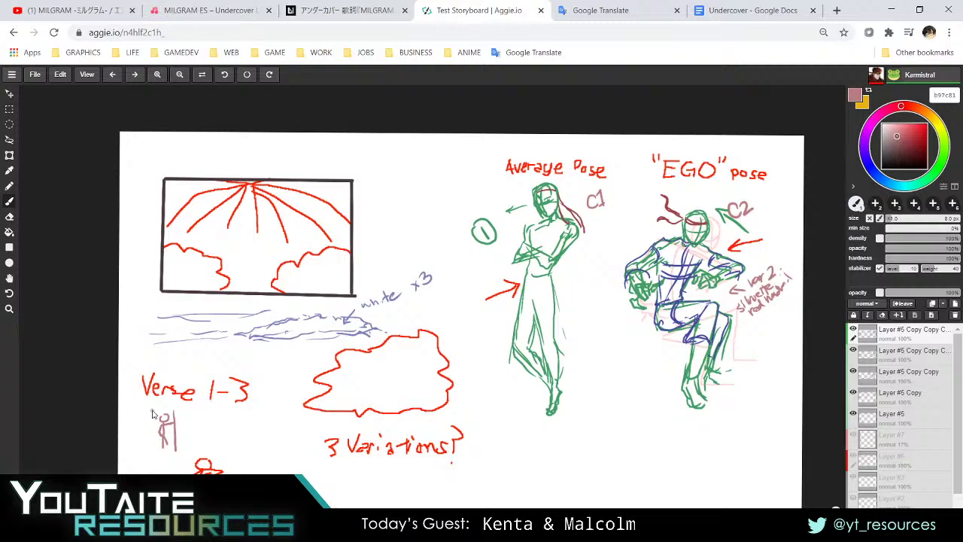
mouse_move(275, 458)
mouse_down()
mouse_move(266, 468)
mouse_move(279, 461)
mouse_move(273, 473)
mouse_move(280, 471)
mouse_up()
key(ctrl+z)
key(ctrl+z)
key(ctrl+z)
key(ctrl+z)
mouse_move(273, 464)
mouse_down()
mouse_move(261, 467)
mouse_move(276, 467)
mouse_up()
Step: Sketch a small crouching muted red figure beside the wall figure and add an arrow and the label "SE"
mouse_move(216, 412)
mouse_down()
mouse_move(210, 442)
mouse_move(219, 429)
mouse_up()
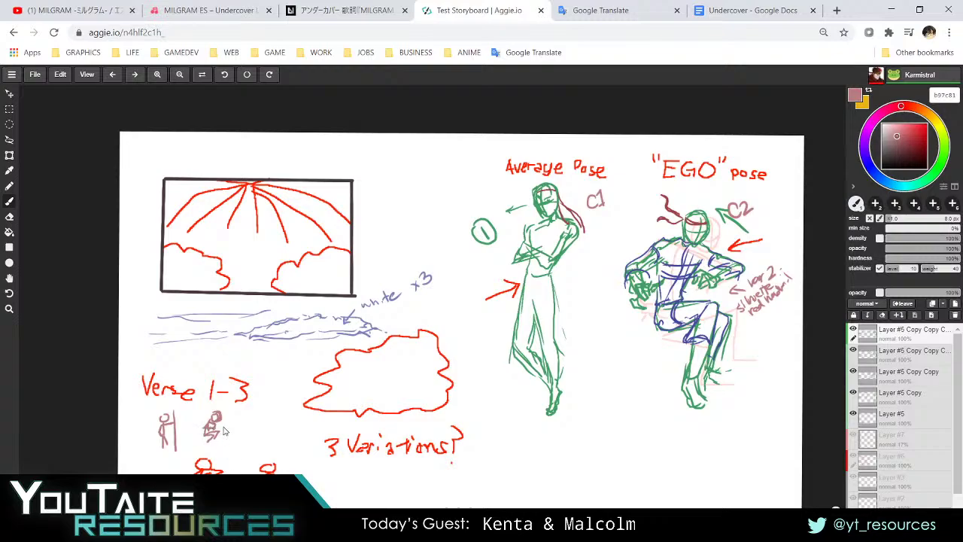
drag(205, 408, 217, 418)
drag(224, 410, 239, 417)
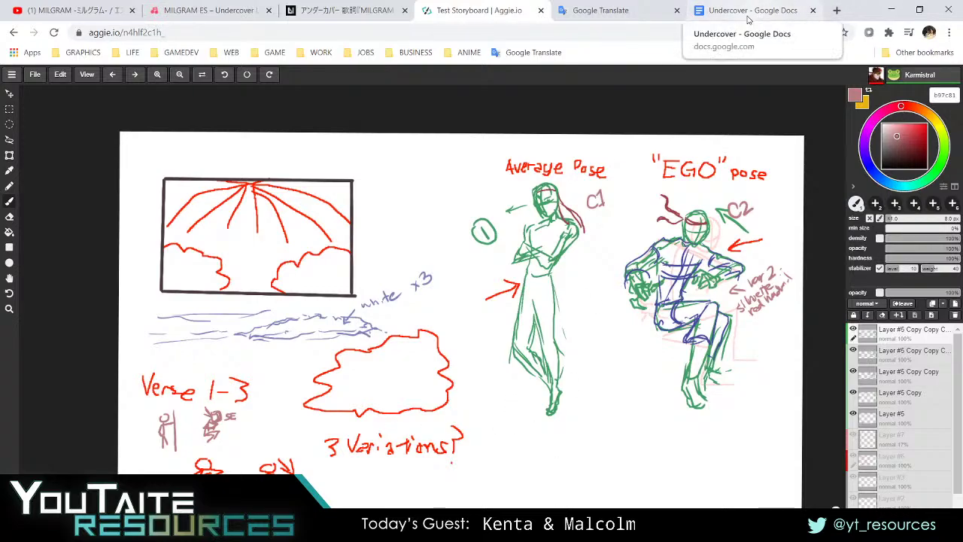
Step: Switch to Photos and compare the intro-to-Verse 1-3 storyboard photo with the Verse 1-4 and break page
key(alt+Tab)
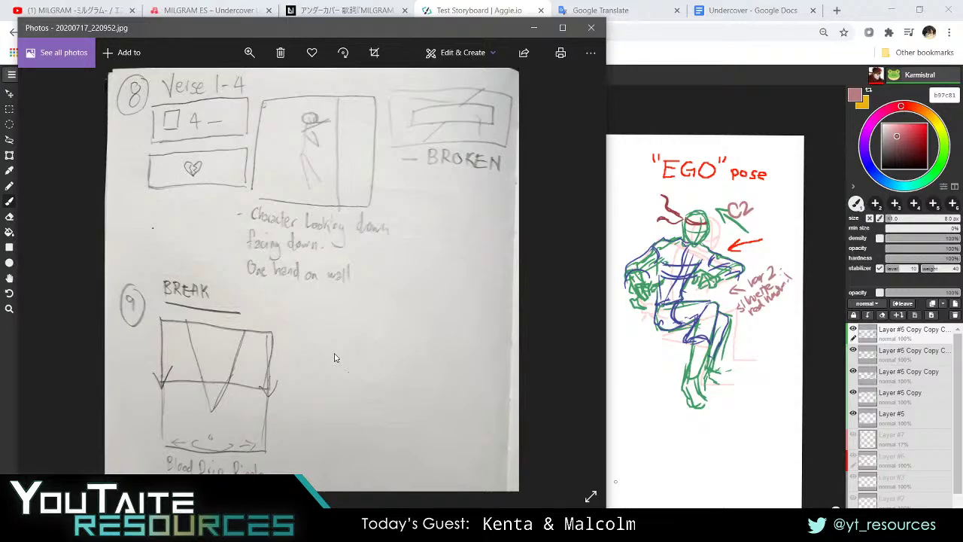
key(Left)
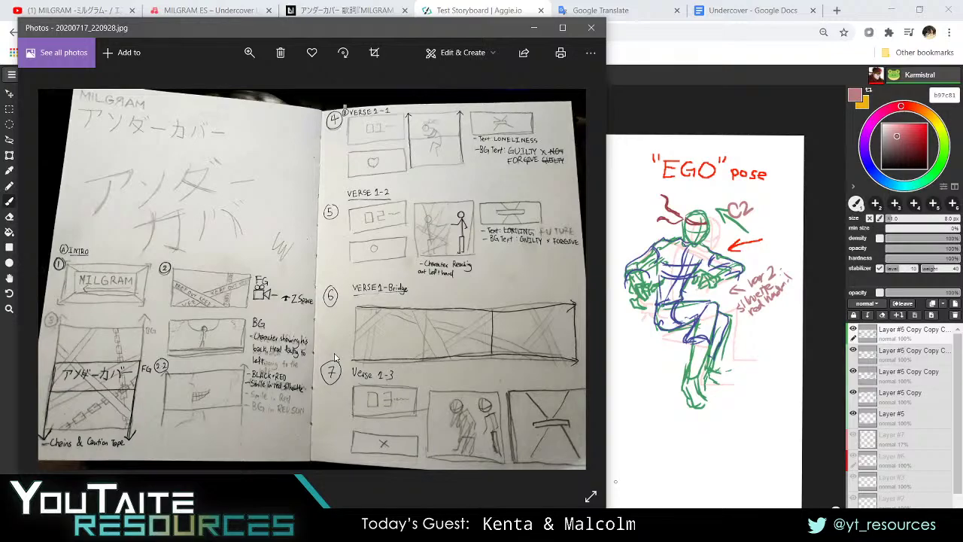
key(Right)
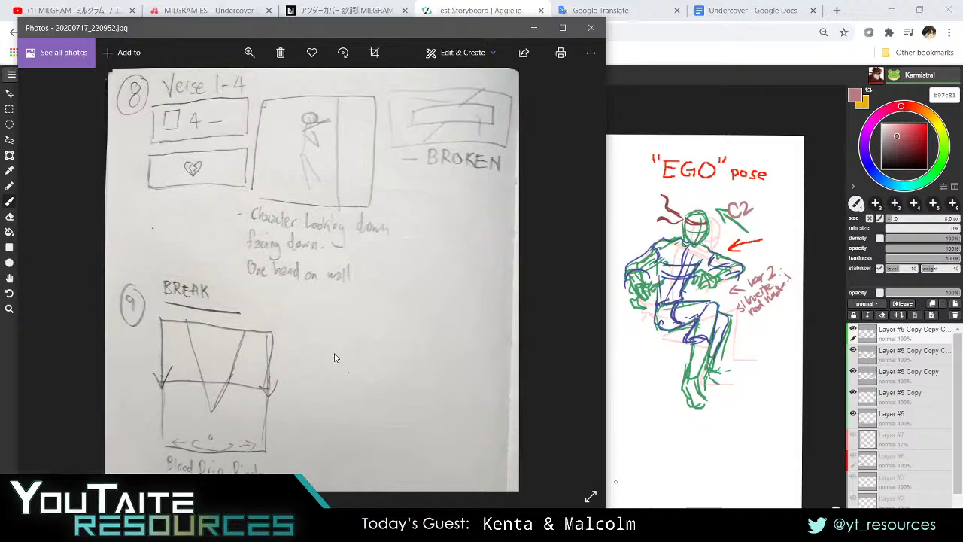
key(Left)
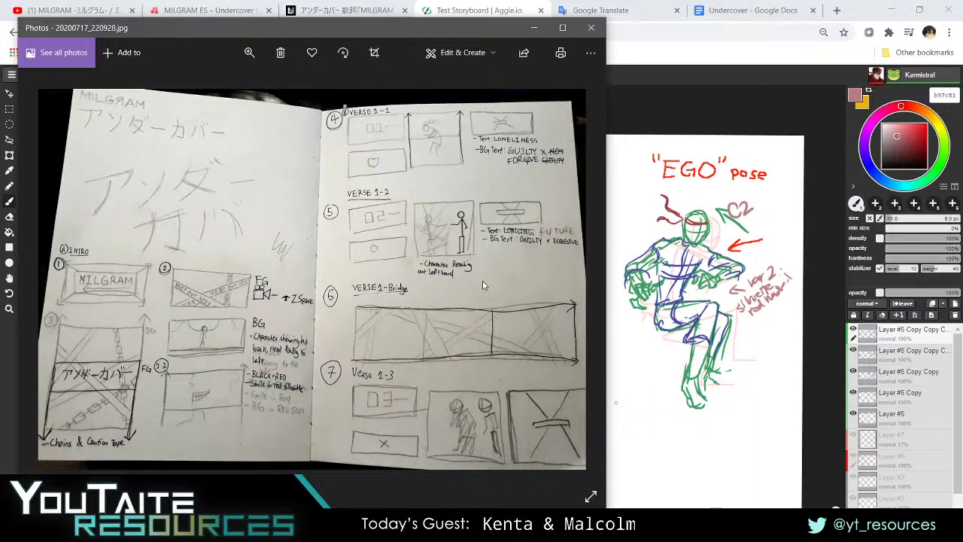
scroll(484, 285, down, 1)
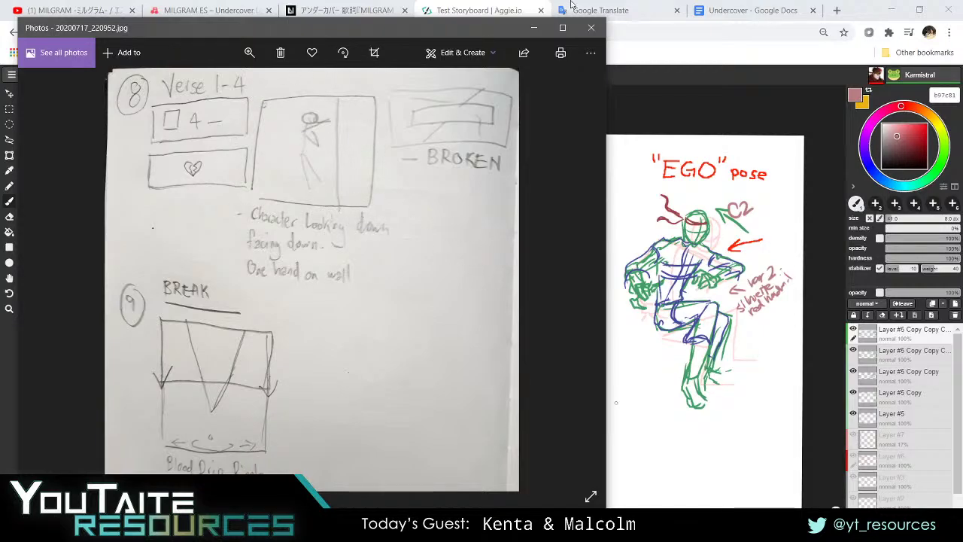
Step: Return to the browser, open the original-character reference document in Google Docs, and look through its first character illustrations
click(636, 54)
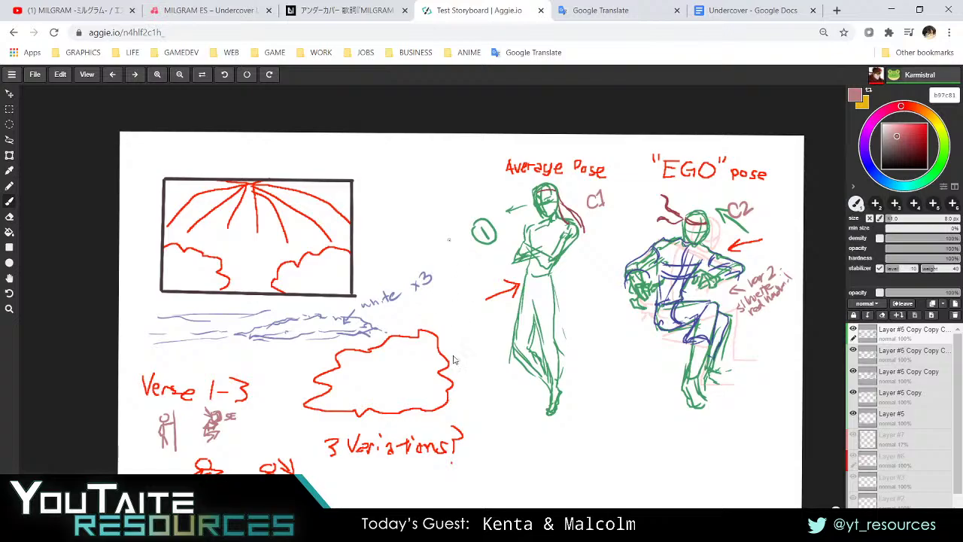
mouse_move(385, 533)
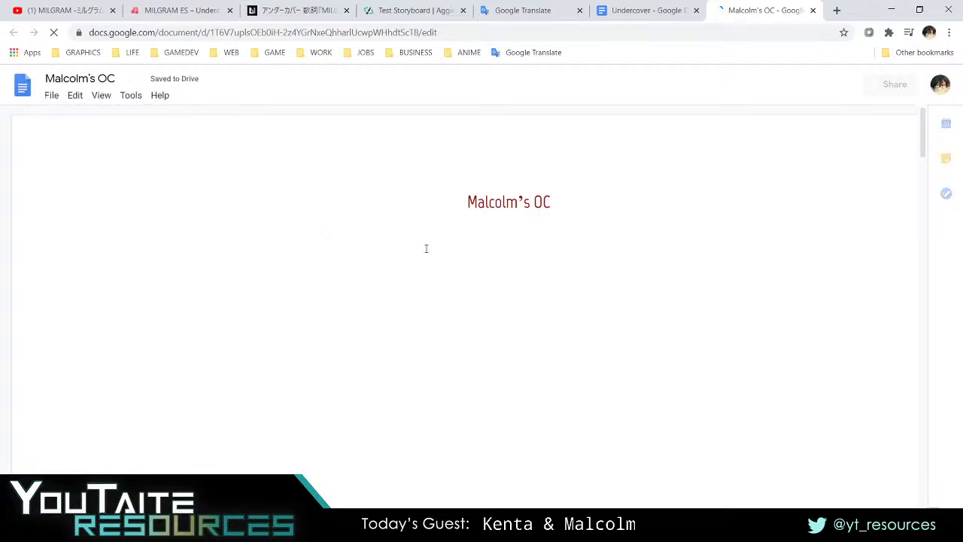
scroll(450, 257, down, 2)
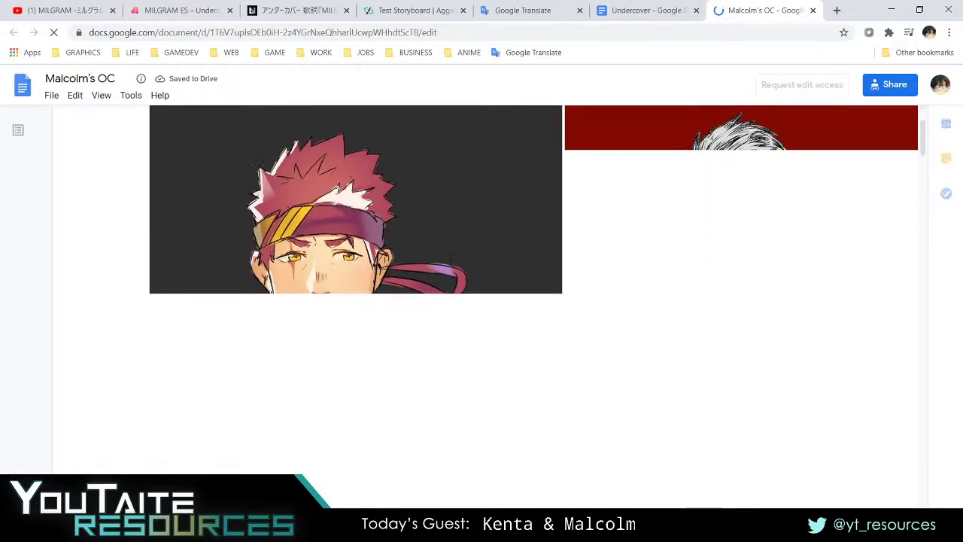
scroll(482, 301, down, 2)
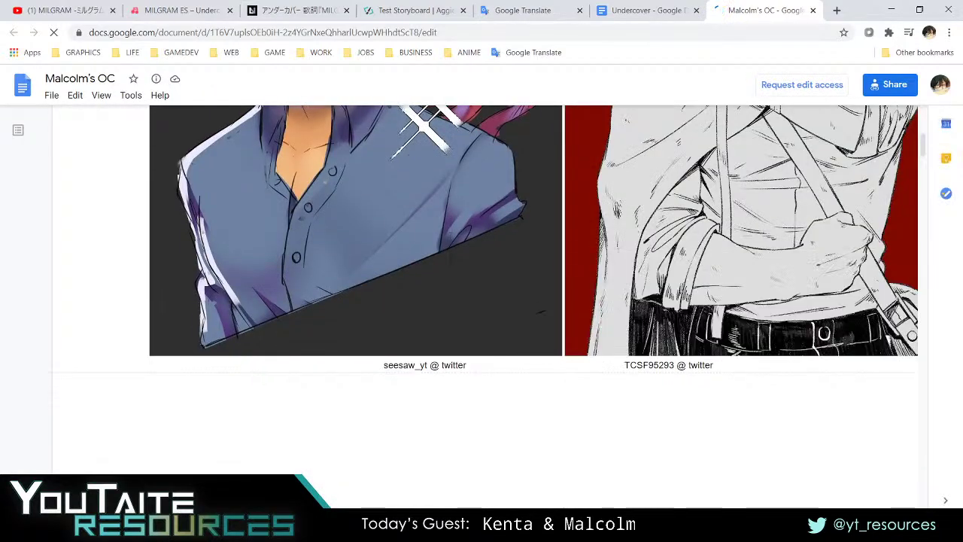
scroll(482, 301, down, 3)
scroll(449, 255, down, 2)
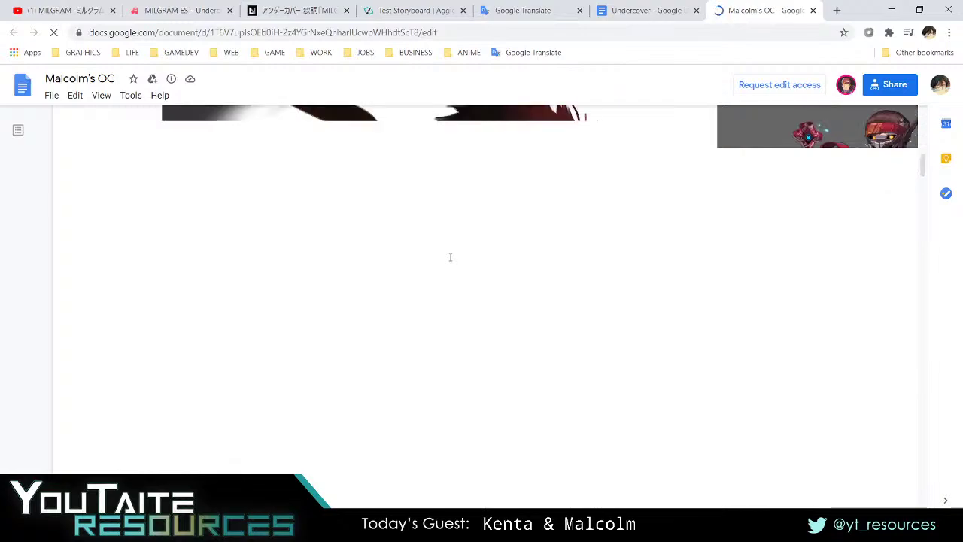
scroll(481, 300, down, 3)
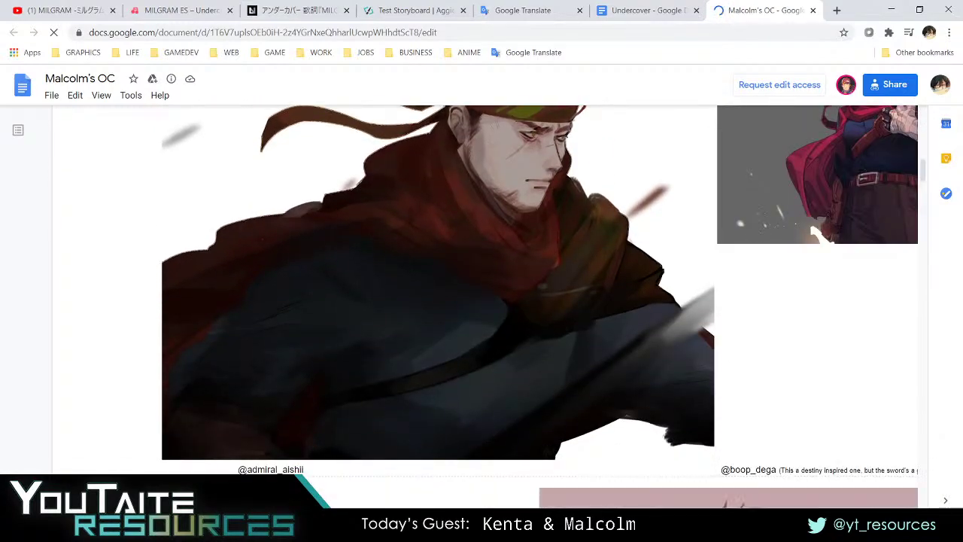
scroll(540, 365, down, 3)
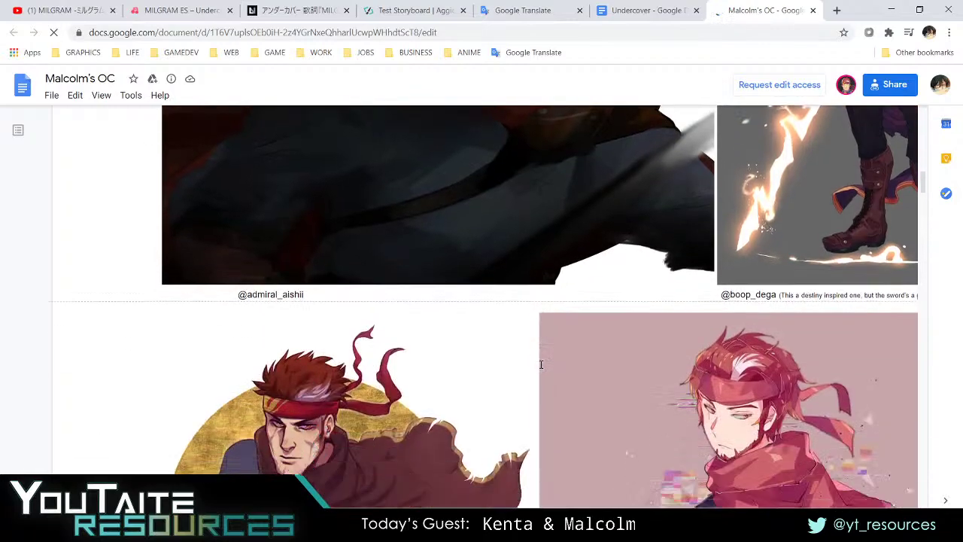
Step: Go back to the start of the character document and examine the blue-shirt portrait and the headband line drawing
scroll(540, 365, up, 5)
scroll(534, 306, up, 2)
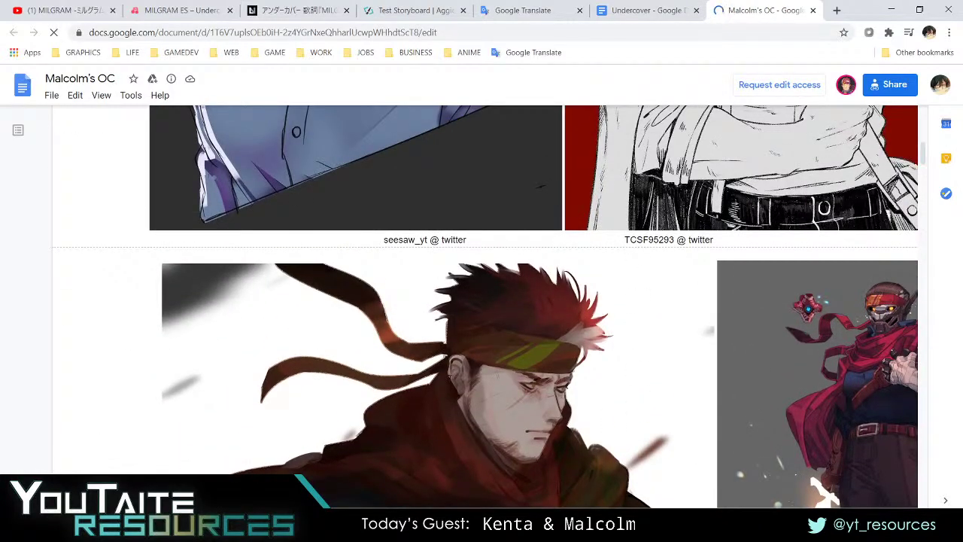
scroll(533, 306, up, 6)
scroll(436, 316, down, 2)
scroll(437, 315, up, 3)
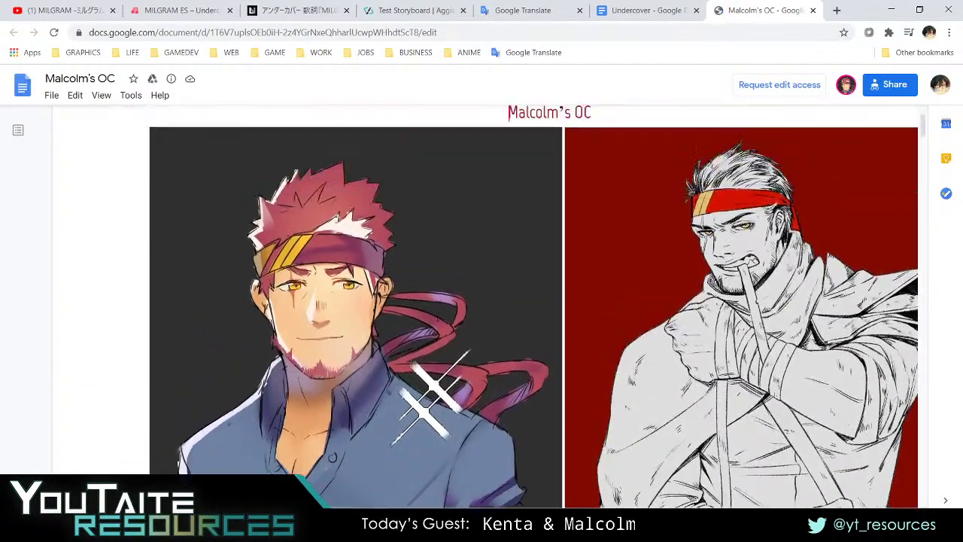
scroll(437, 316, down, 3)
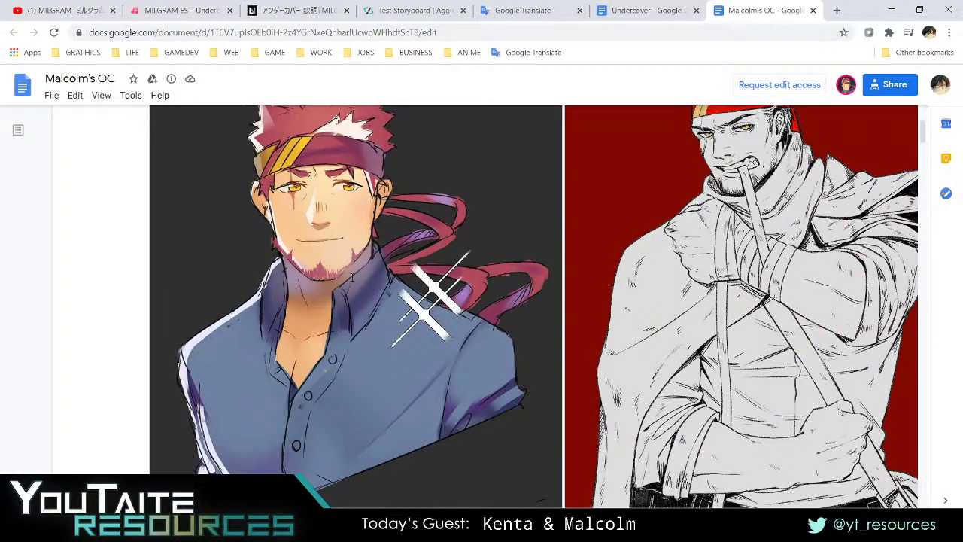
scroll(351, 278, down, 1)
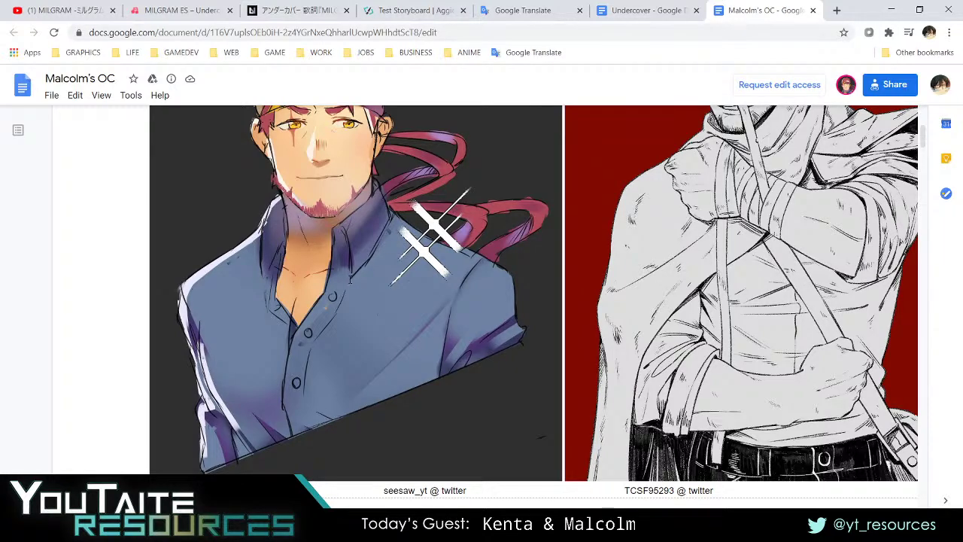
Step: Browse the character illustrations through page 5, examining the seated pose with the cape and the sword-fighting pose
scroll(207, 334, down, 15)
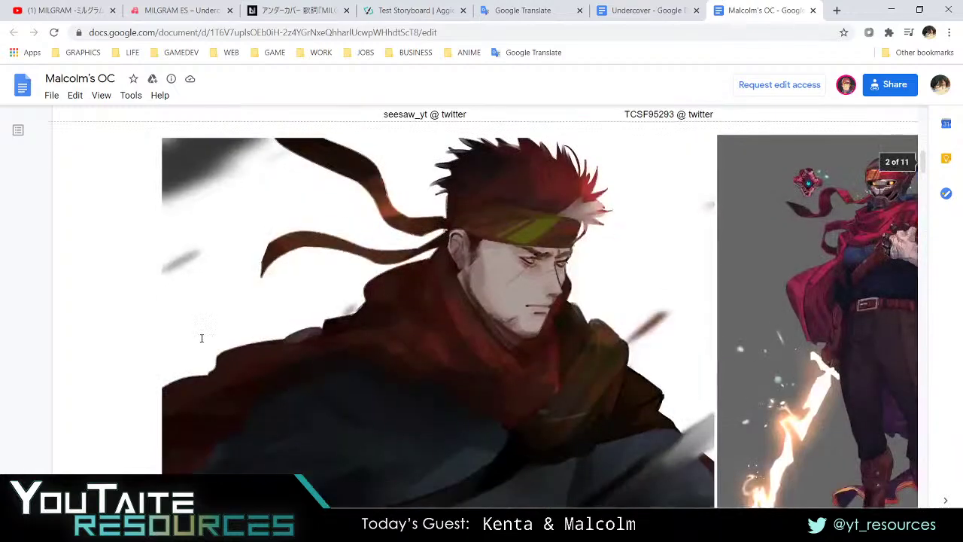
scroll(206, 334, down, 15)
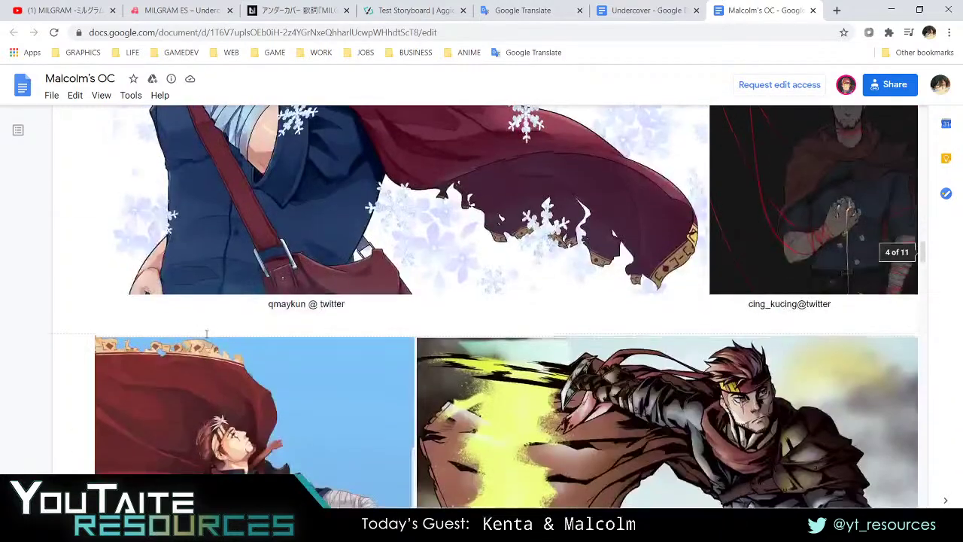
scroll(553, 268, up, 3)
scroll(552, 268, down, 3)
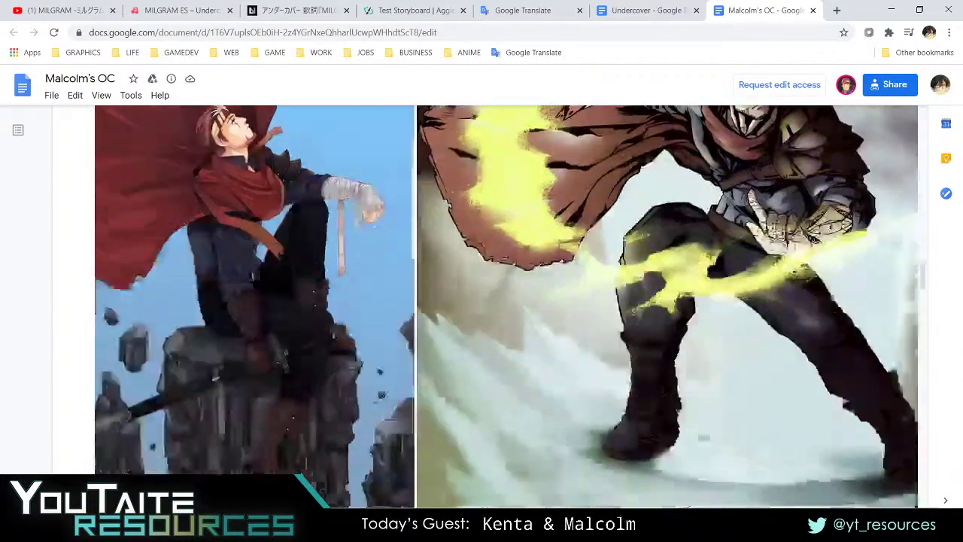
scroll(552, 269, up, 3)
scroll(552, 268, down, 3)
scroll(521, 312, up, 2)
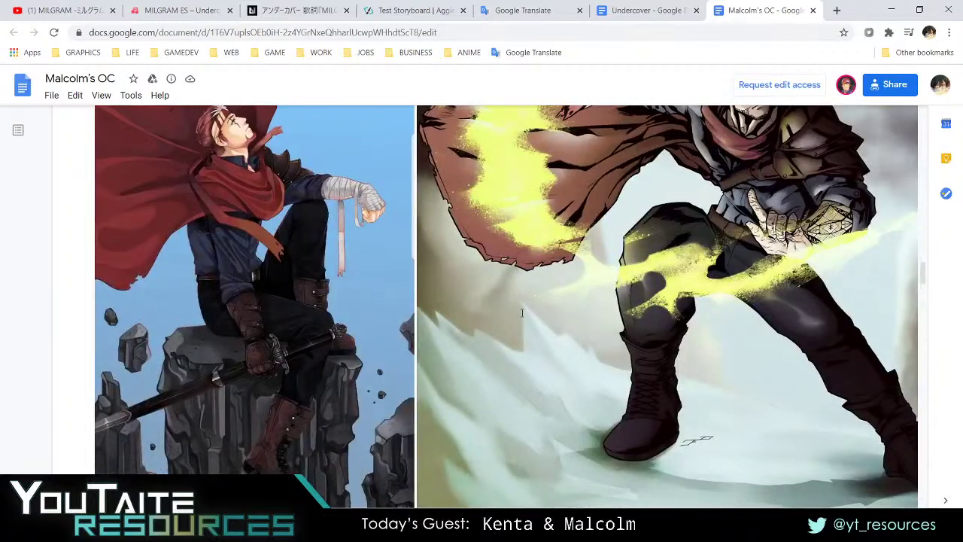
scroll(671, 442, down, 2)
scroll(671, 442, up, 5)
scroll(671, 442, down, 8)
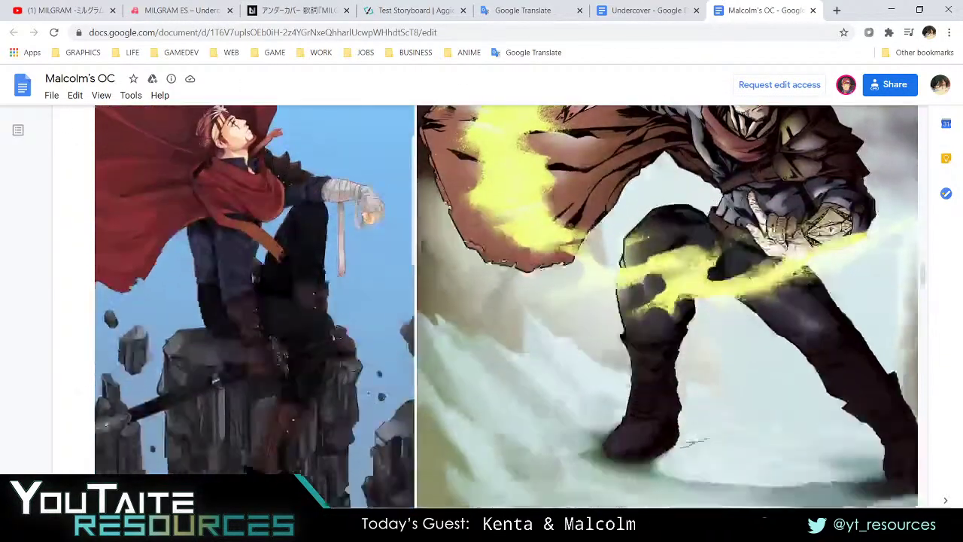
Step: Skim the character's backstory and examine the hair, beard, cape, holster and armour images under "References"
scroll(672, 442, down, 15)
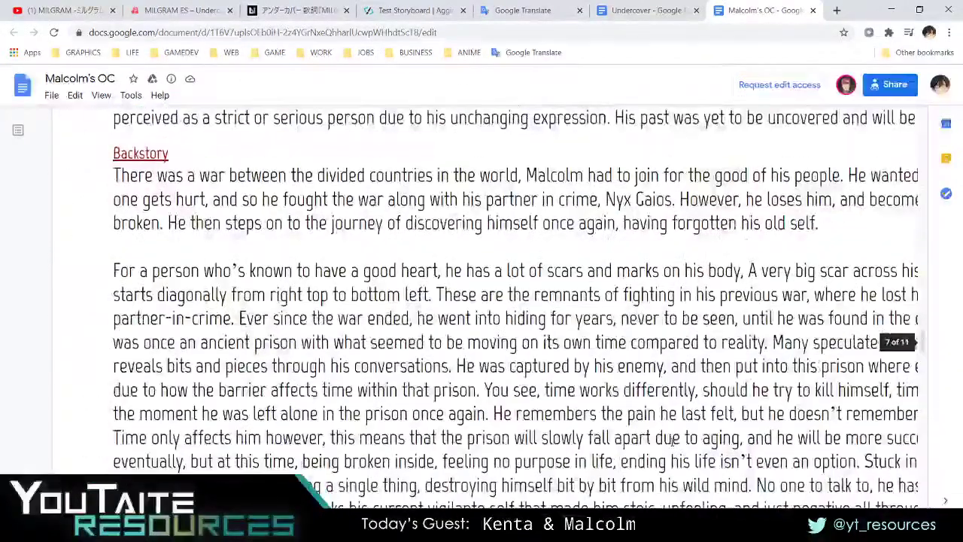
scroll(671, 442, down, 1)
scroll(671, 441, up, 10)
scroll(672, 441, down, 12)
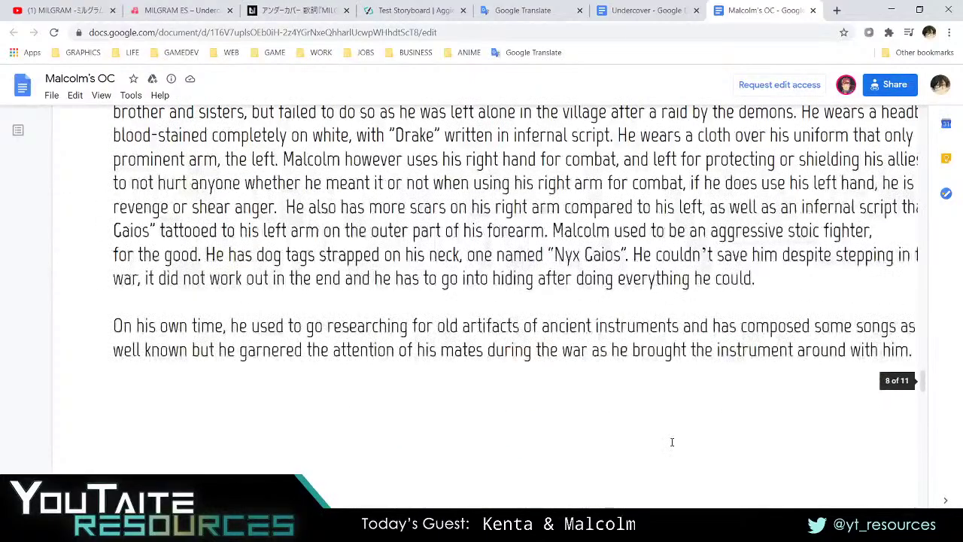
scroll(671, 442, down, 6)
scroll(671, 441, up, 5)
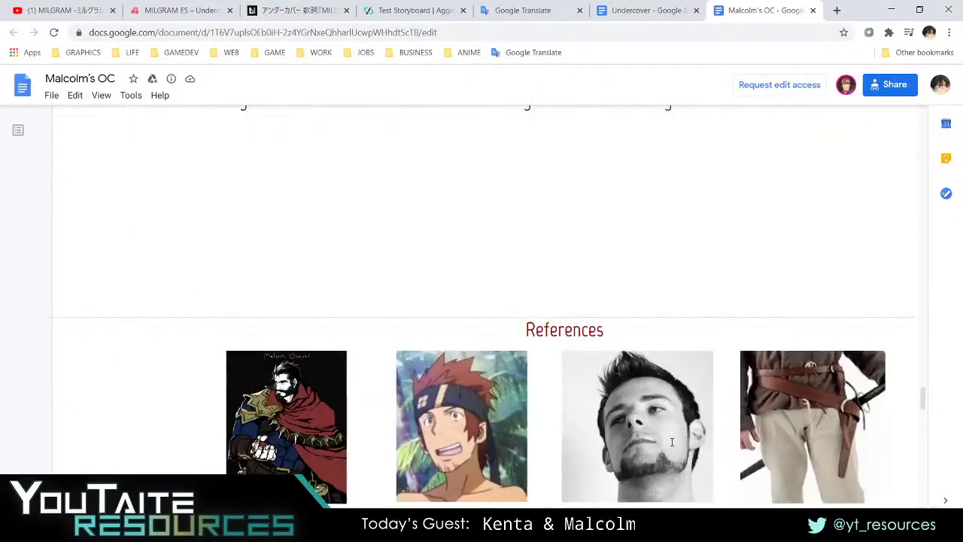
scroll(672, 441, down, 2)
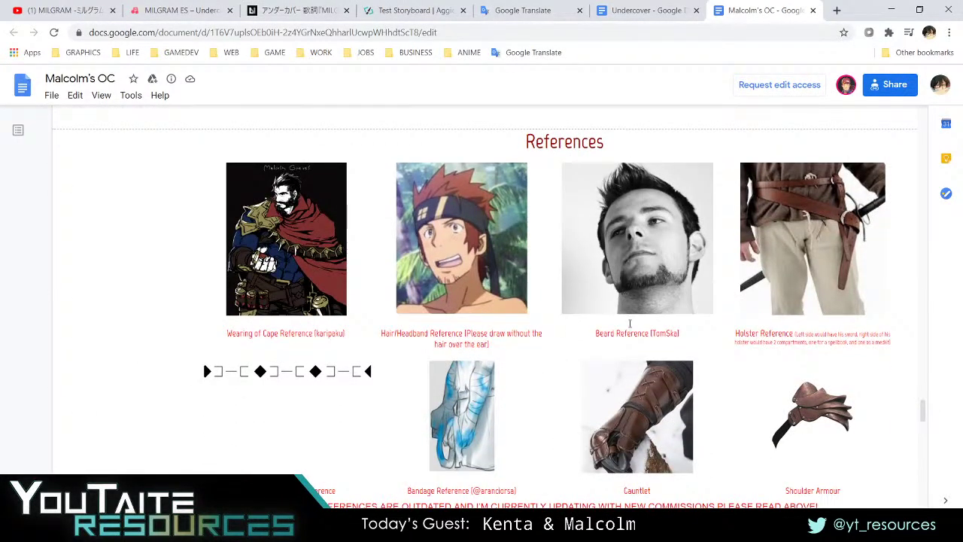
Step: Return to the seated and fighting cape illustrations on page 5 of the character document
scroll(623, 338, up, 20)
scroll(623, 425, up, 5)
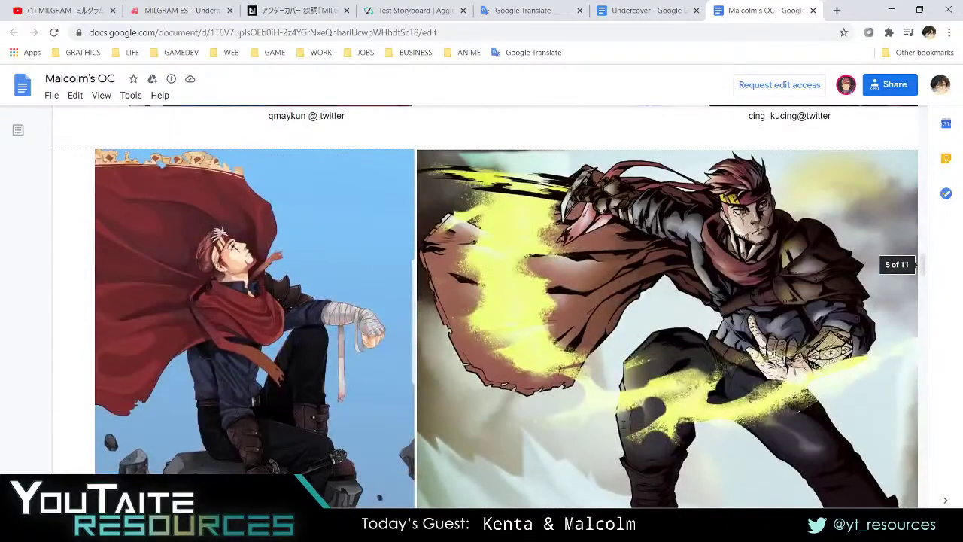
scroll(601, 263, down, 1)
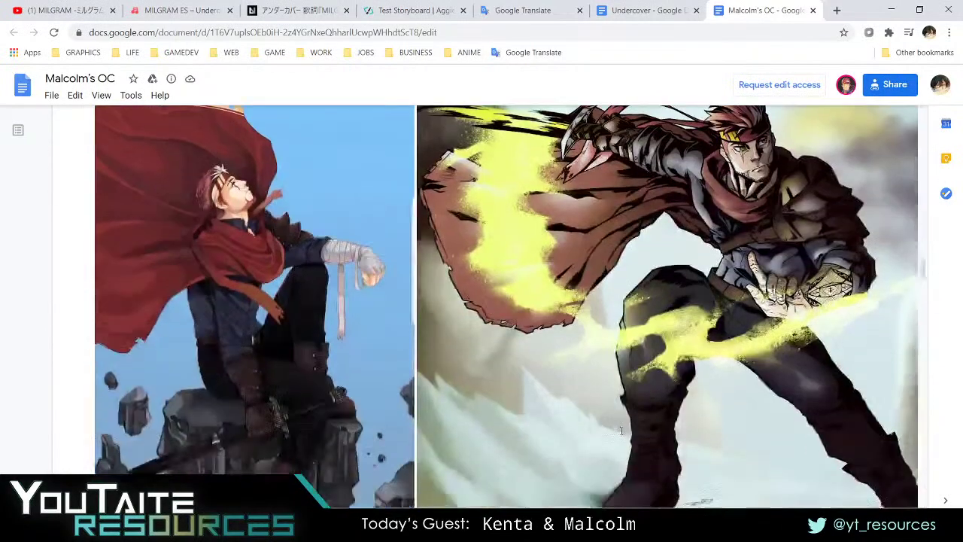
Step: Check the Aggie.io canvas, switch to the Undercover music video on YouTube, and seek through its frames from 1:10 to 1:12
click(416, 10)
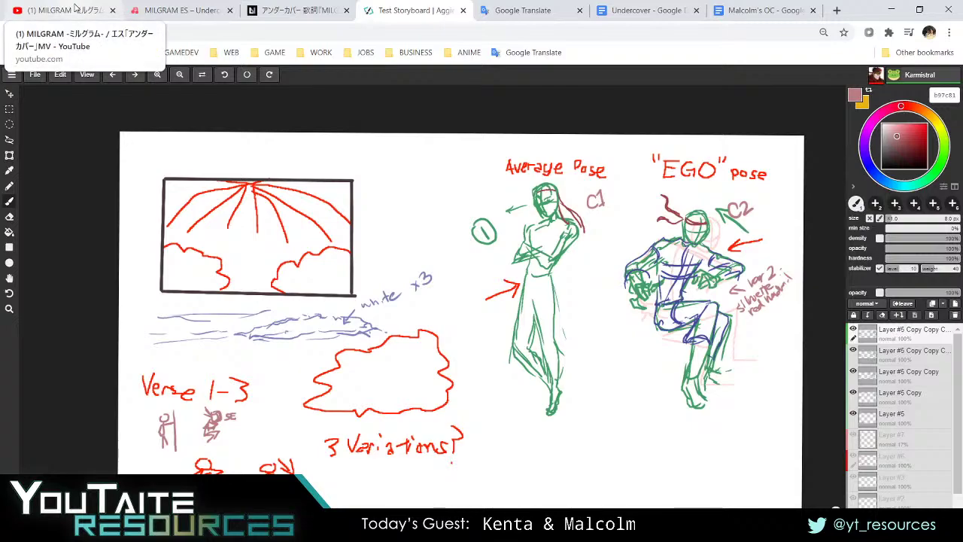
click(76, 9)
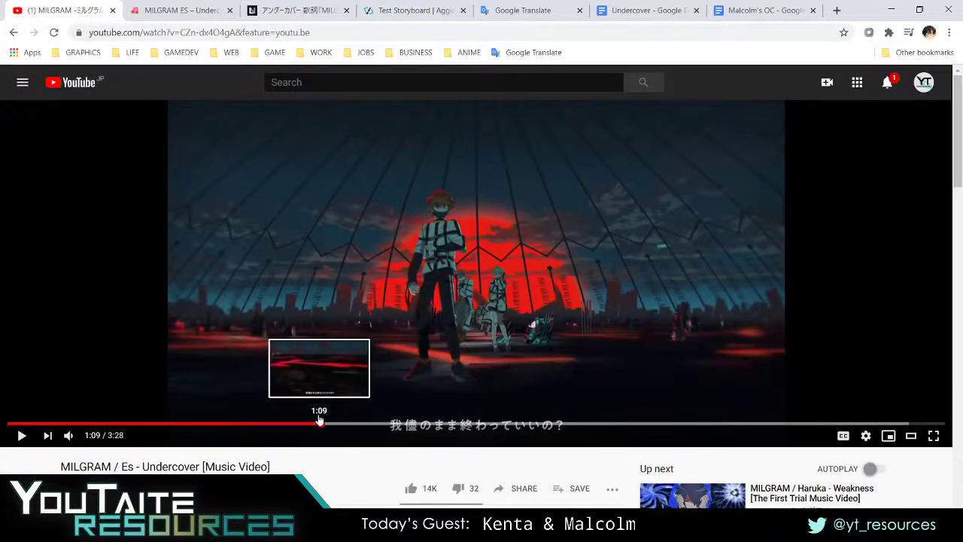
click(328, 425)
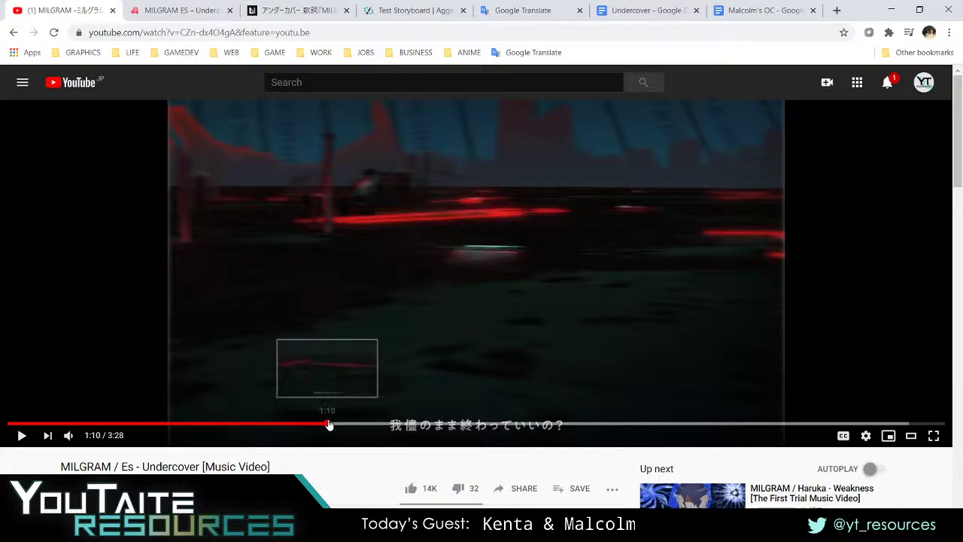
click(331, 425)
click(334, 425)
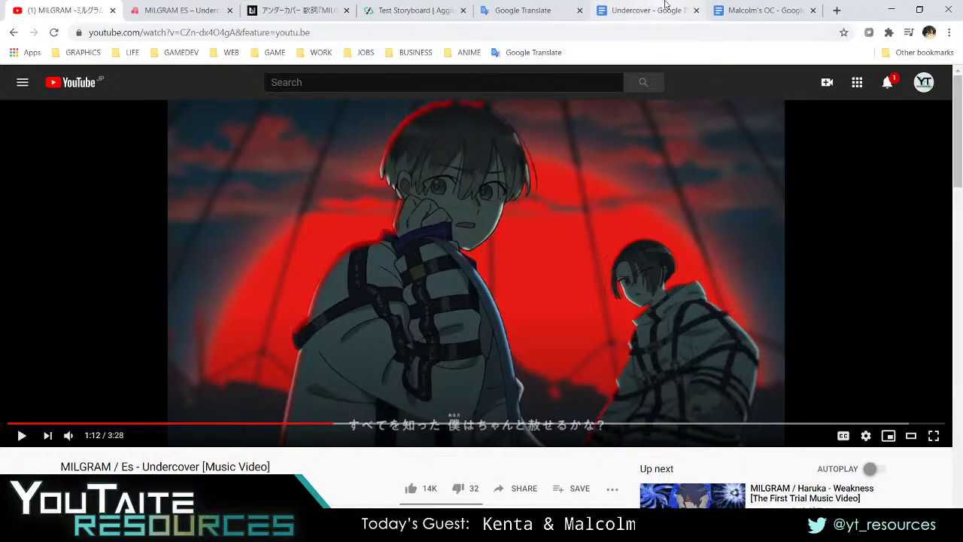
Step: Compare the Aggie.io canvas with the music video, seeking back to the frames at 1:11 and 1:09
click(421, 9)
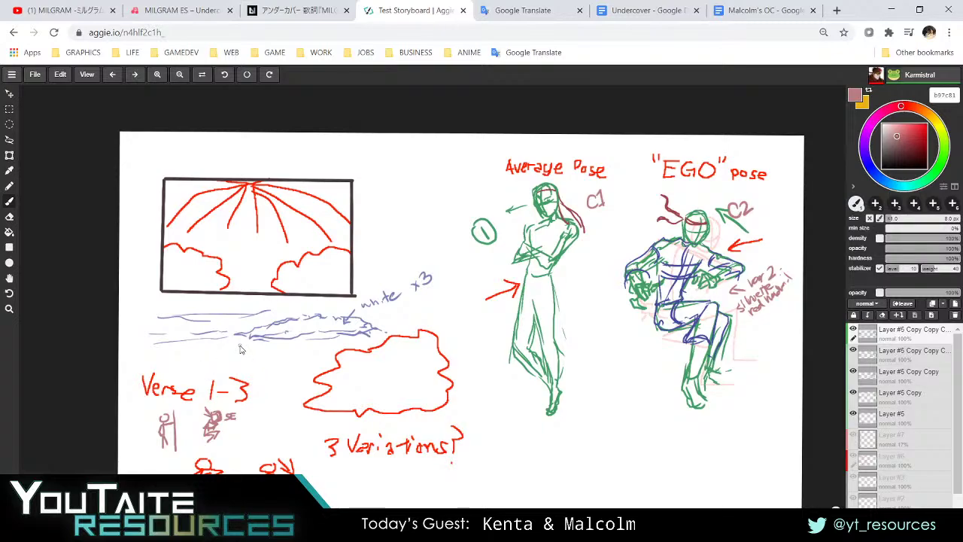
click(43, 6)
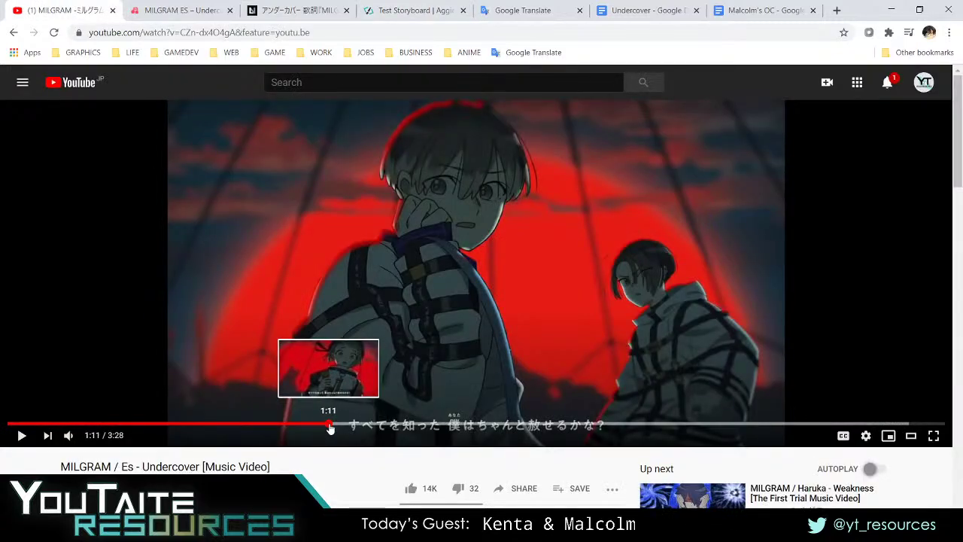
click(329, 426)
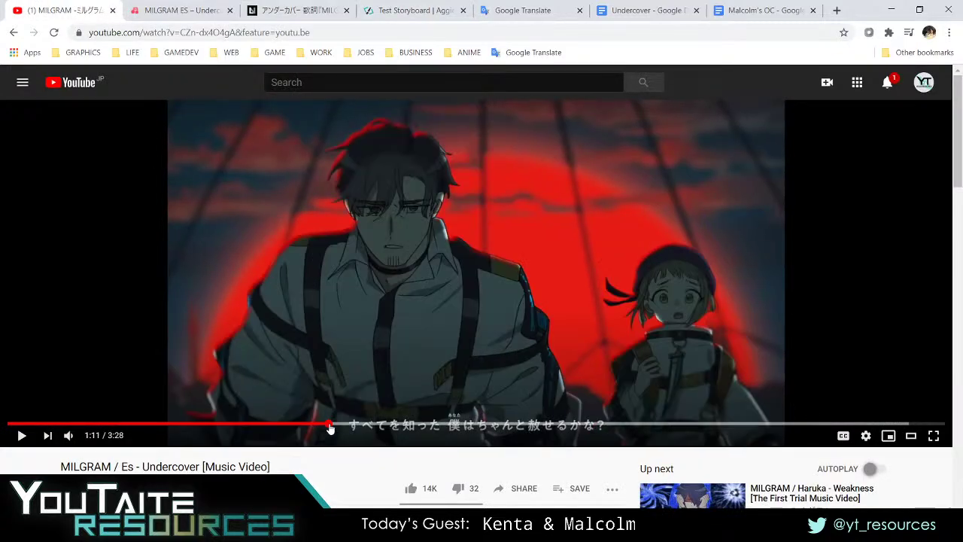
drag(329, 425, 321, 427)
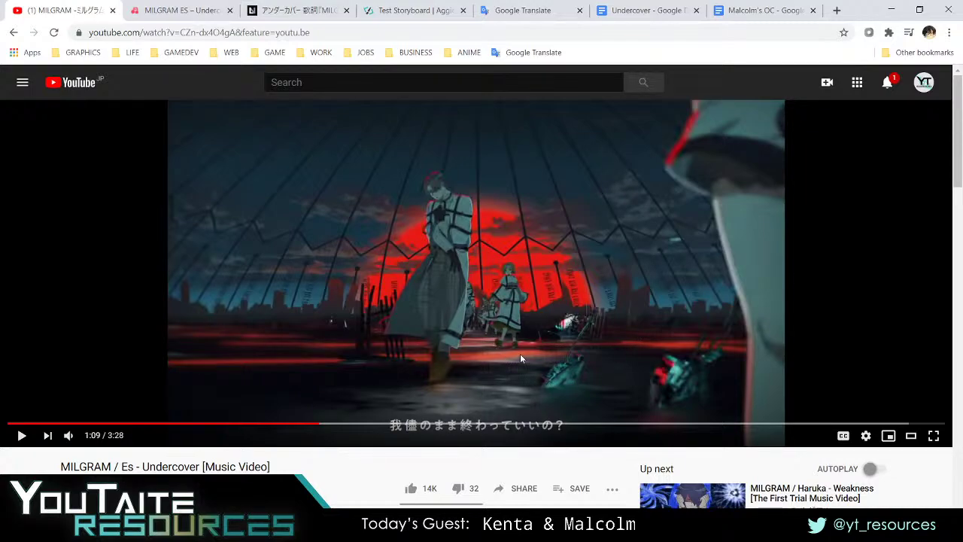
Step: Compare the verse and chorus lyrics in the Undercover document with the sketched poses on the Aggie.io canvas
click(647, 5)
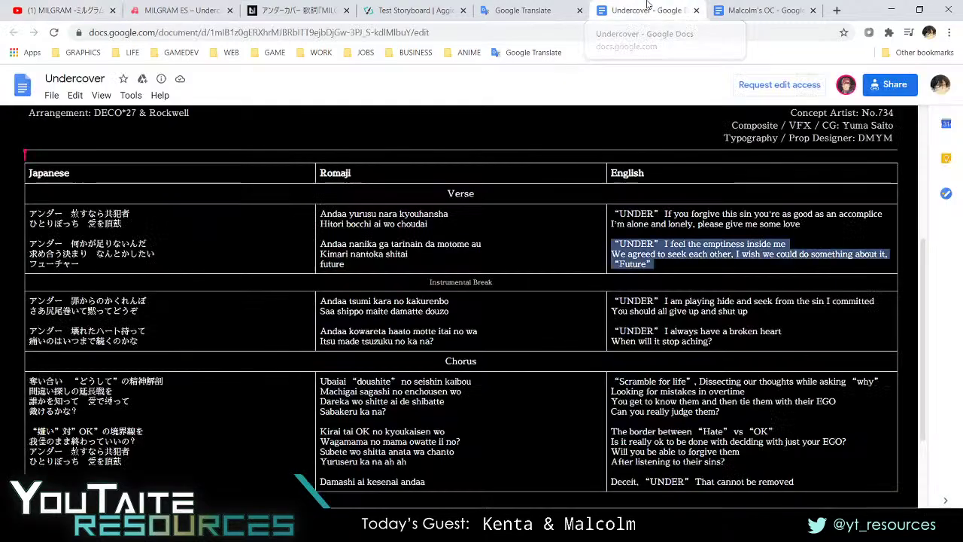
click(414, 10)
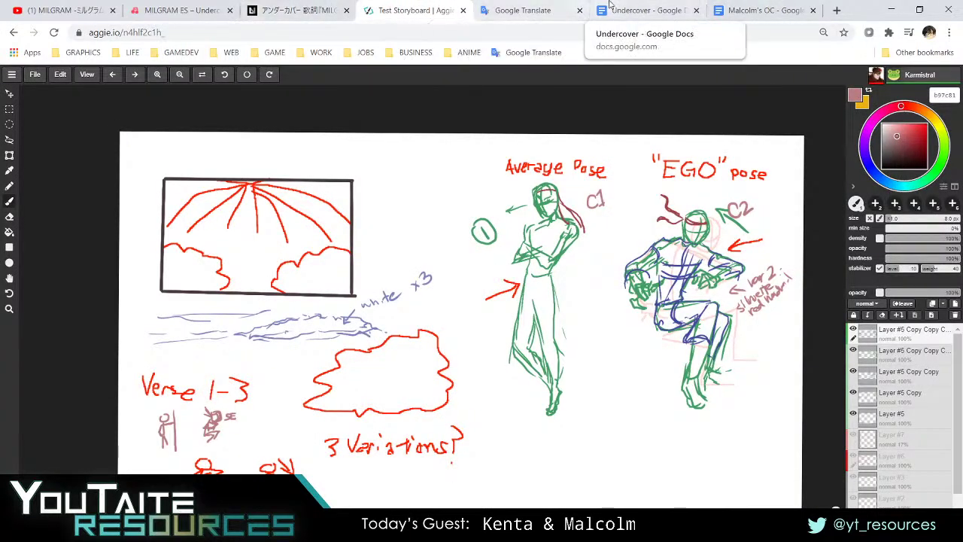
click(639, 10)
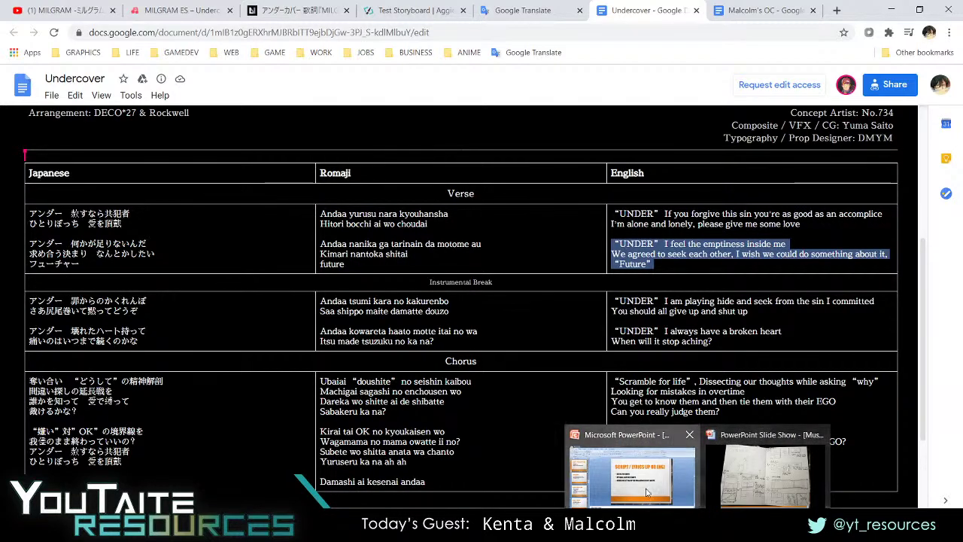
Step: Switch to the PowerPoint slide show and advance from the storyboard photo to the "Deciding on Assets" slide
click(632, 470)
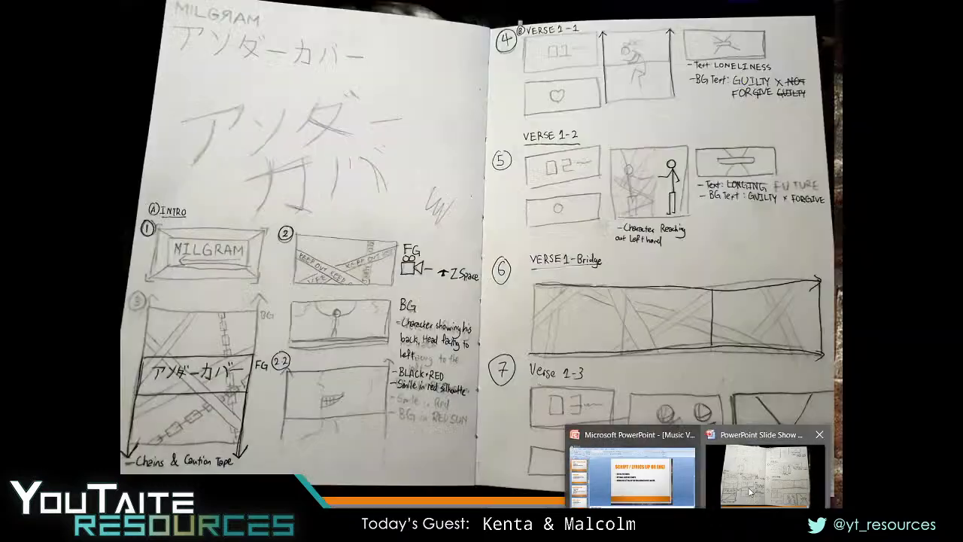
click(747, 486)
click(748, 487)
click(748, 487)
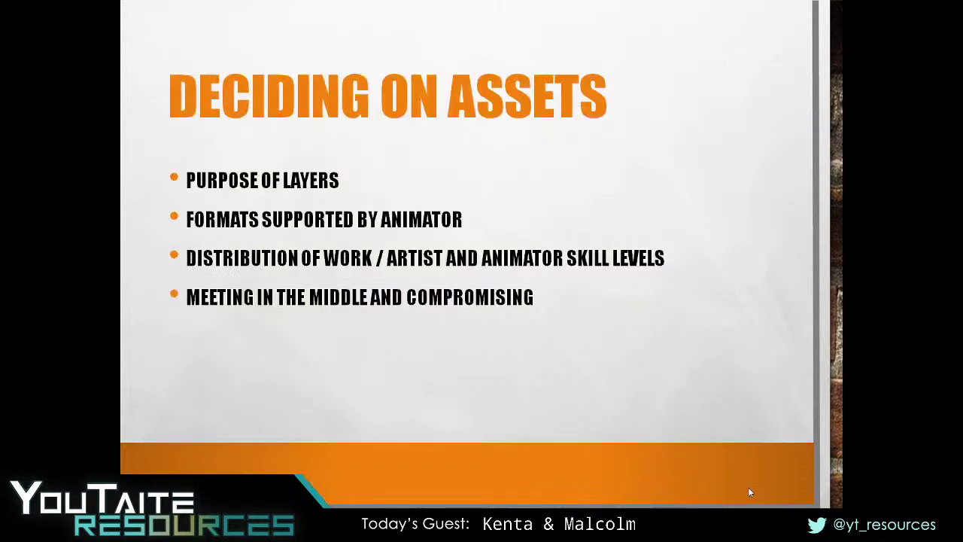